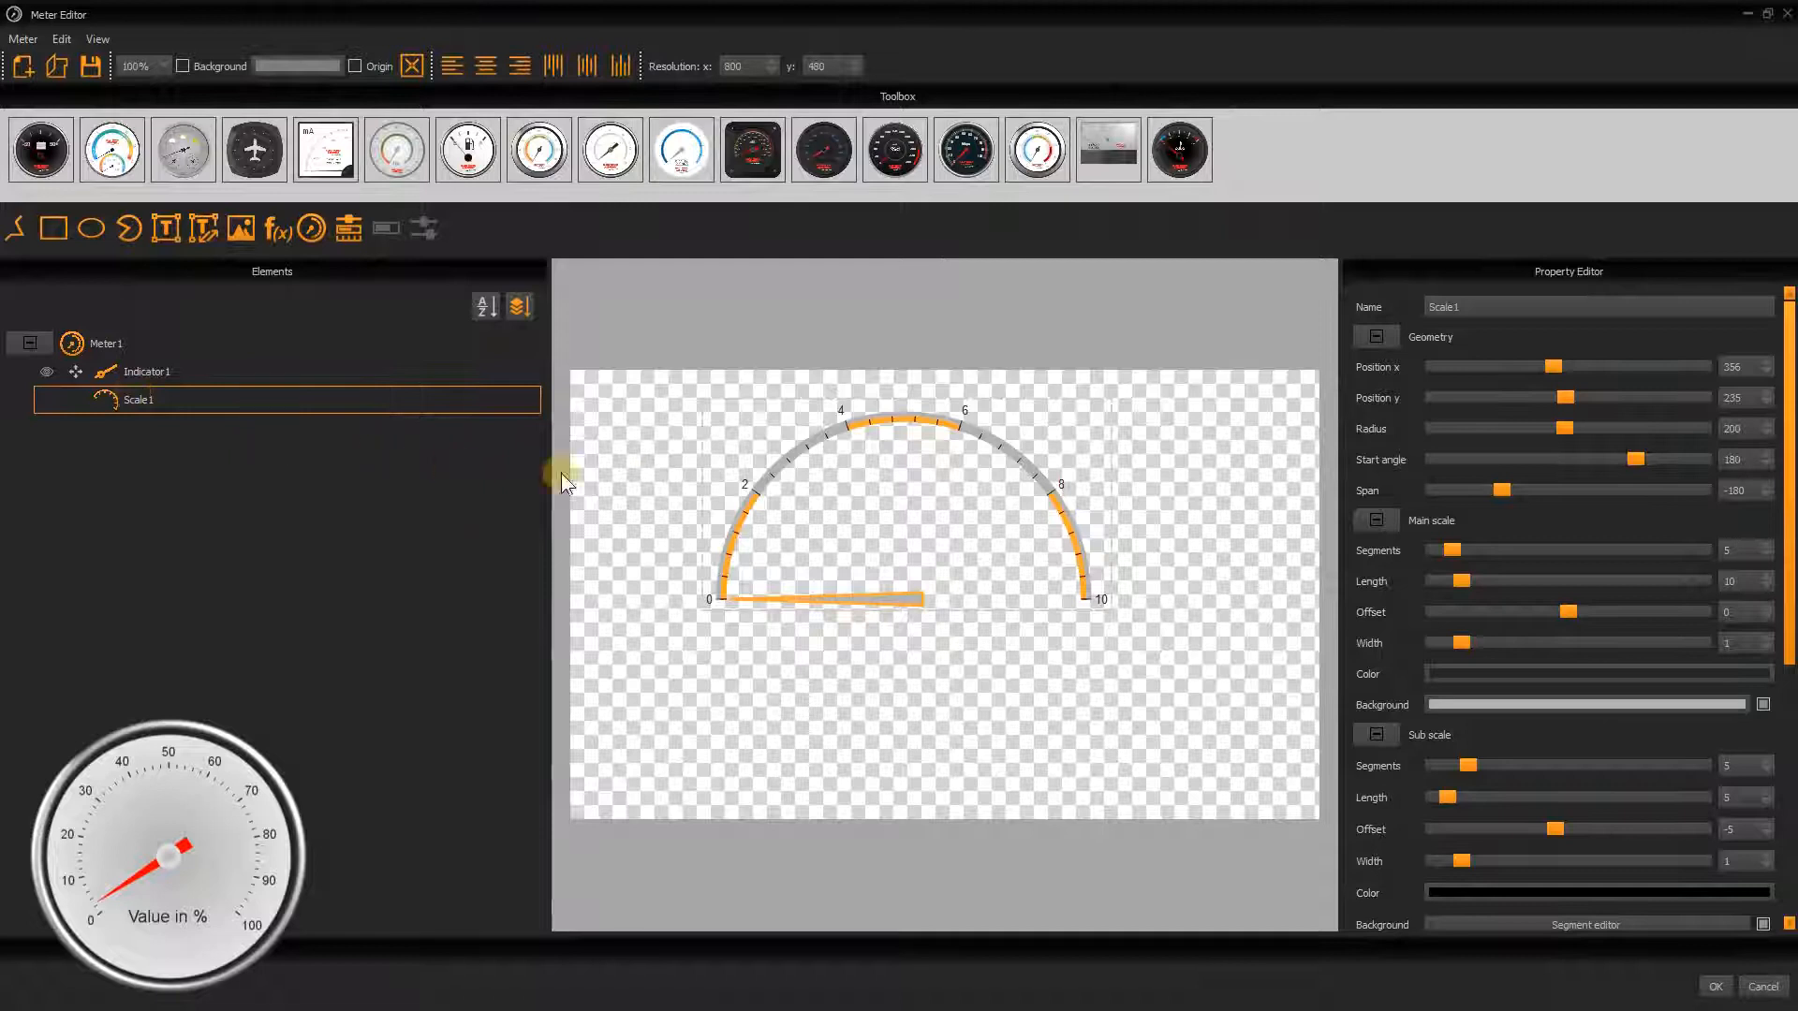
# - Set the scale's radius to 150 and its start angle to 220
pyautogui.doubleClick(1733, 427)
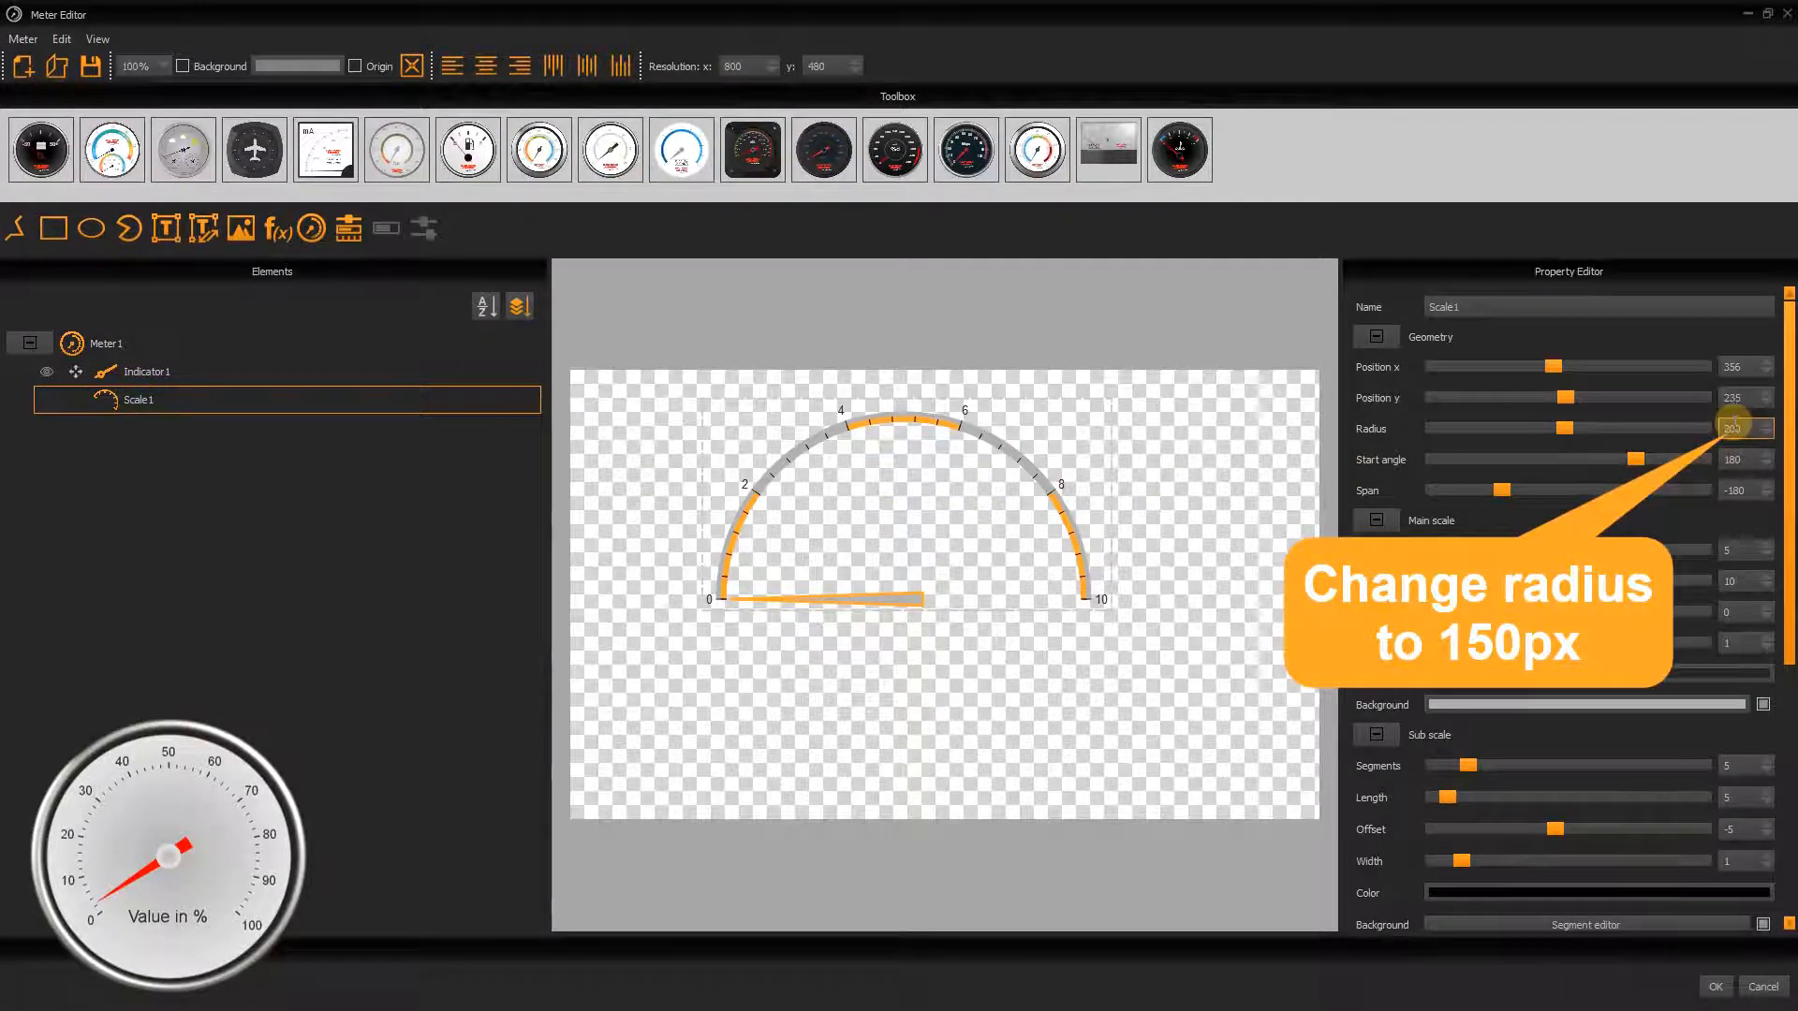
pyautogui.write('150')
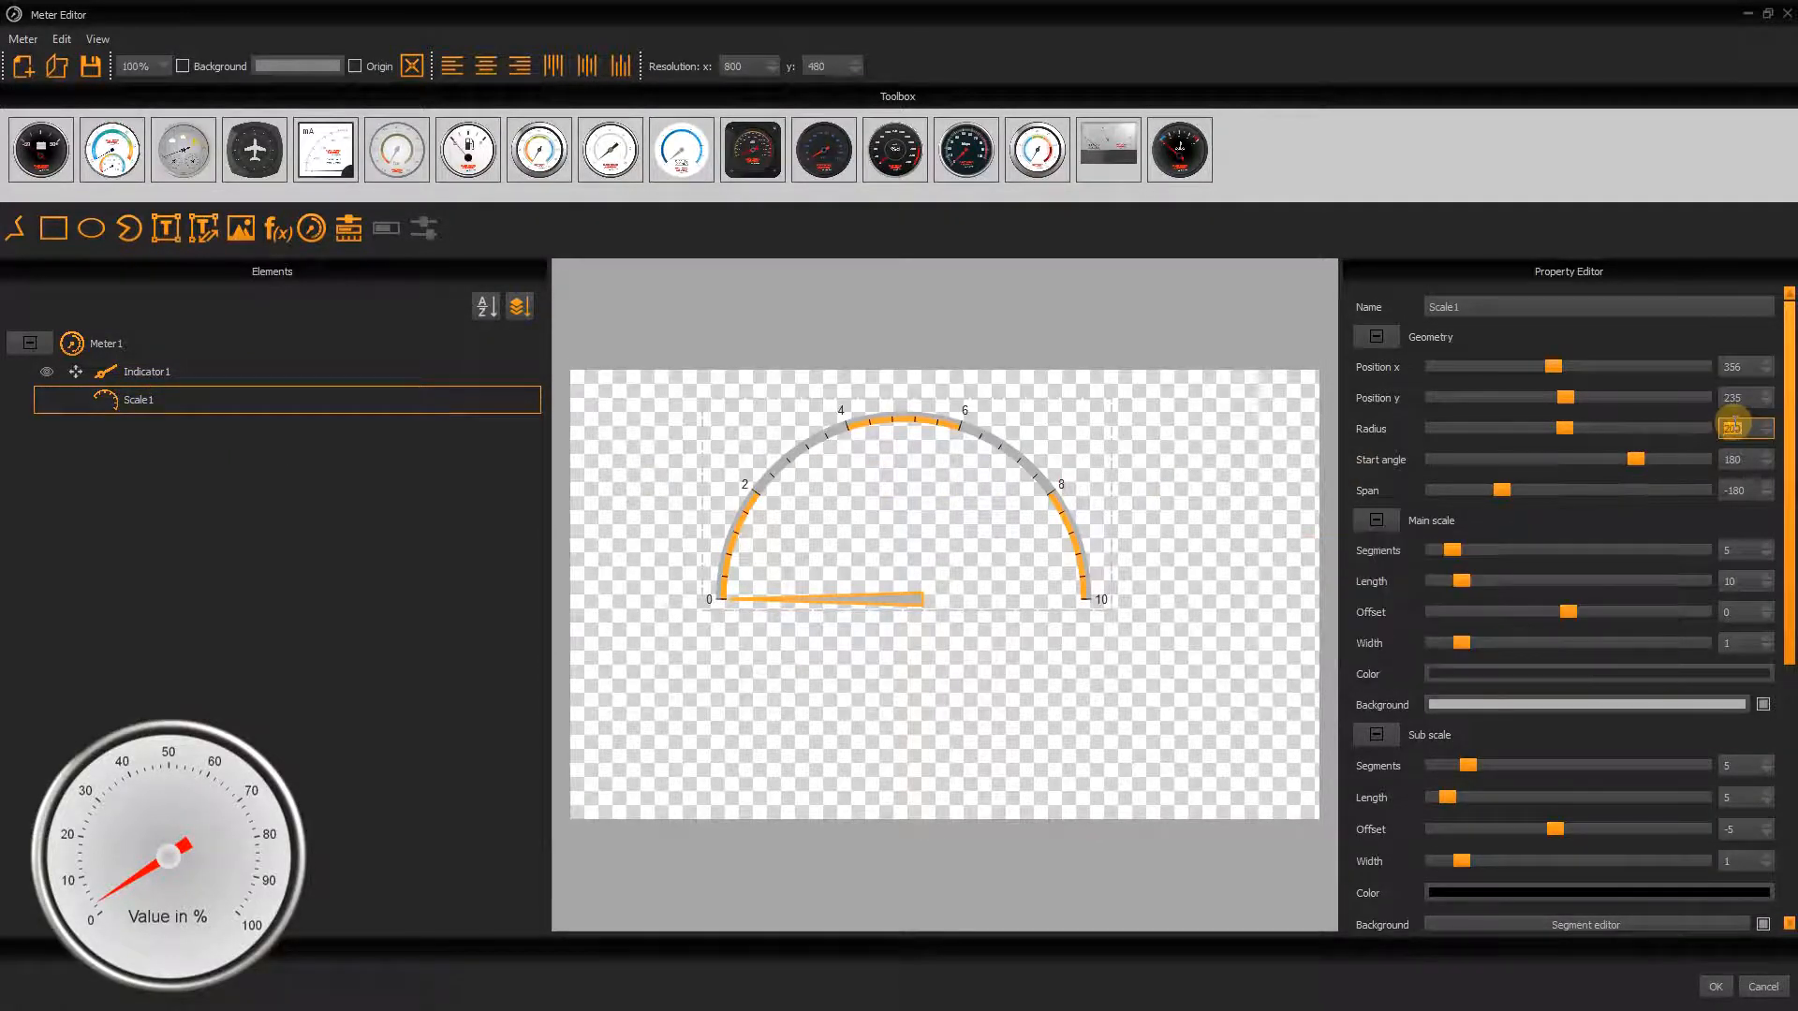
pyautogui.press('Return')
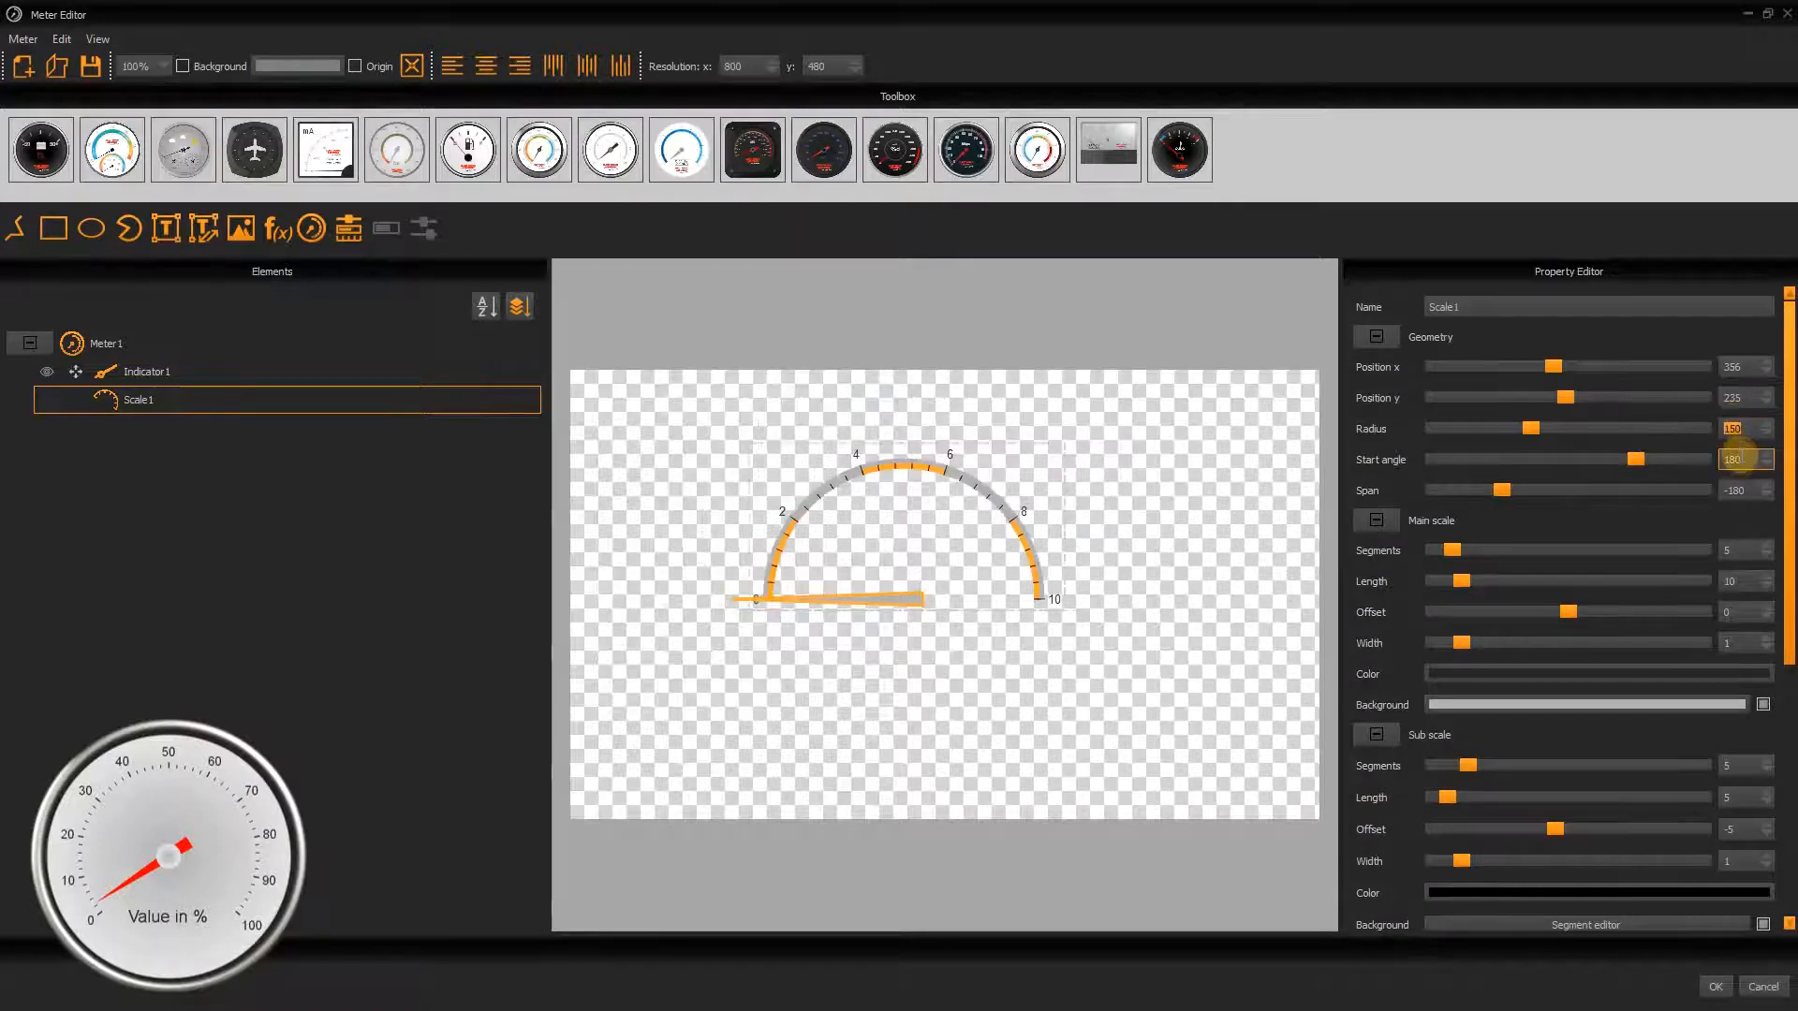
pyautogui.click(1733, 459)
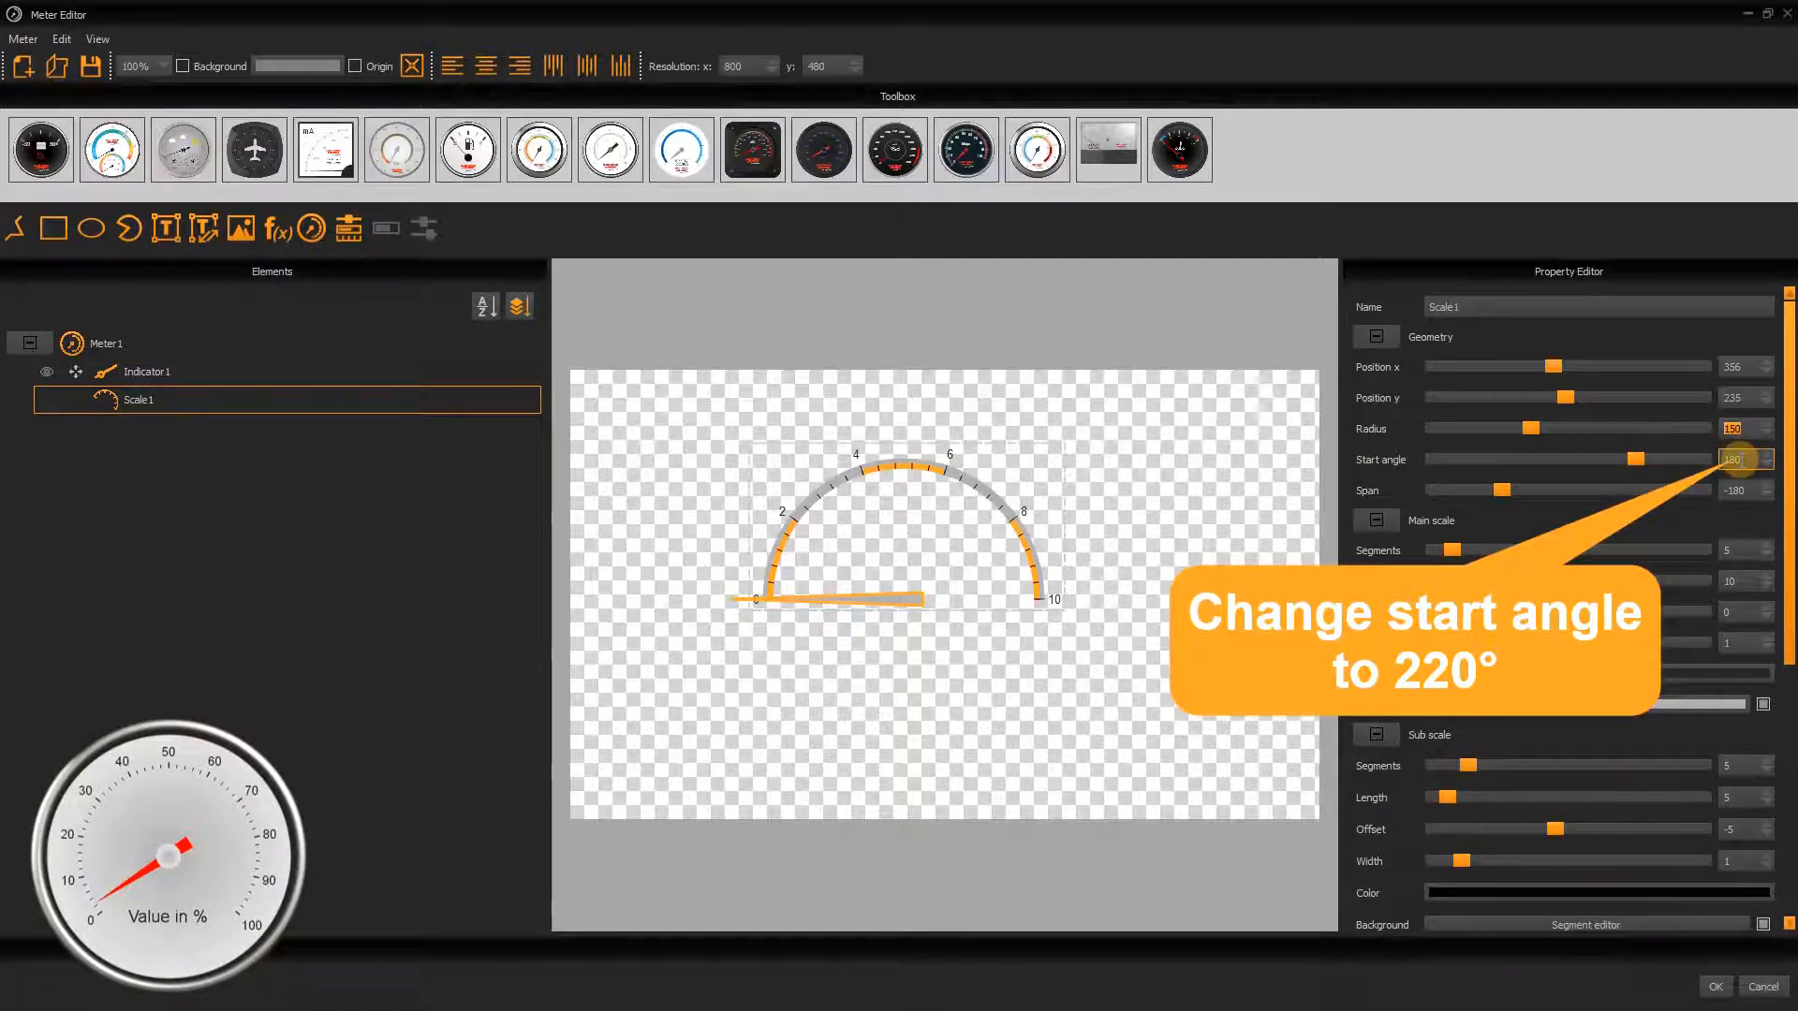
pyautogui.doubleClick(1733, 459)
pyautogui.write('22')
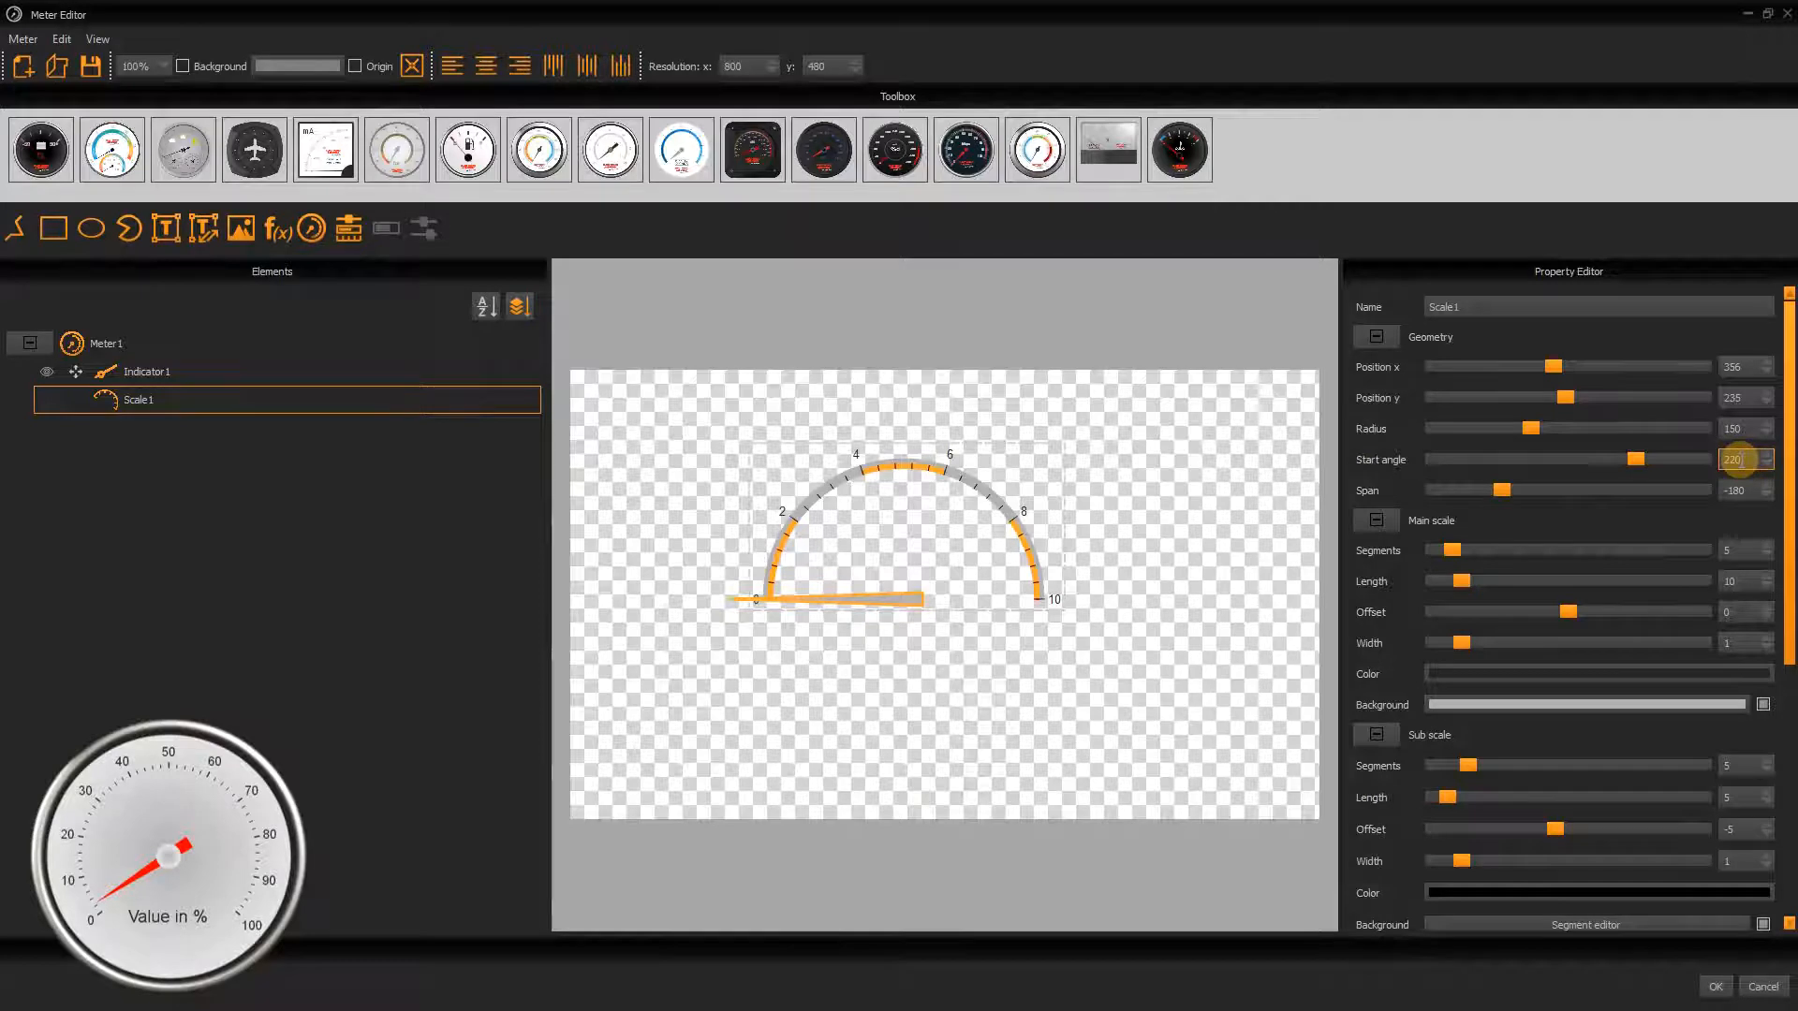
pyautogui.write('0')
pyautogui.press('Return')
# - Set the scale's span angle to -260
pyautogui.click(1739, 491)
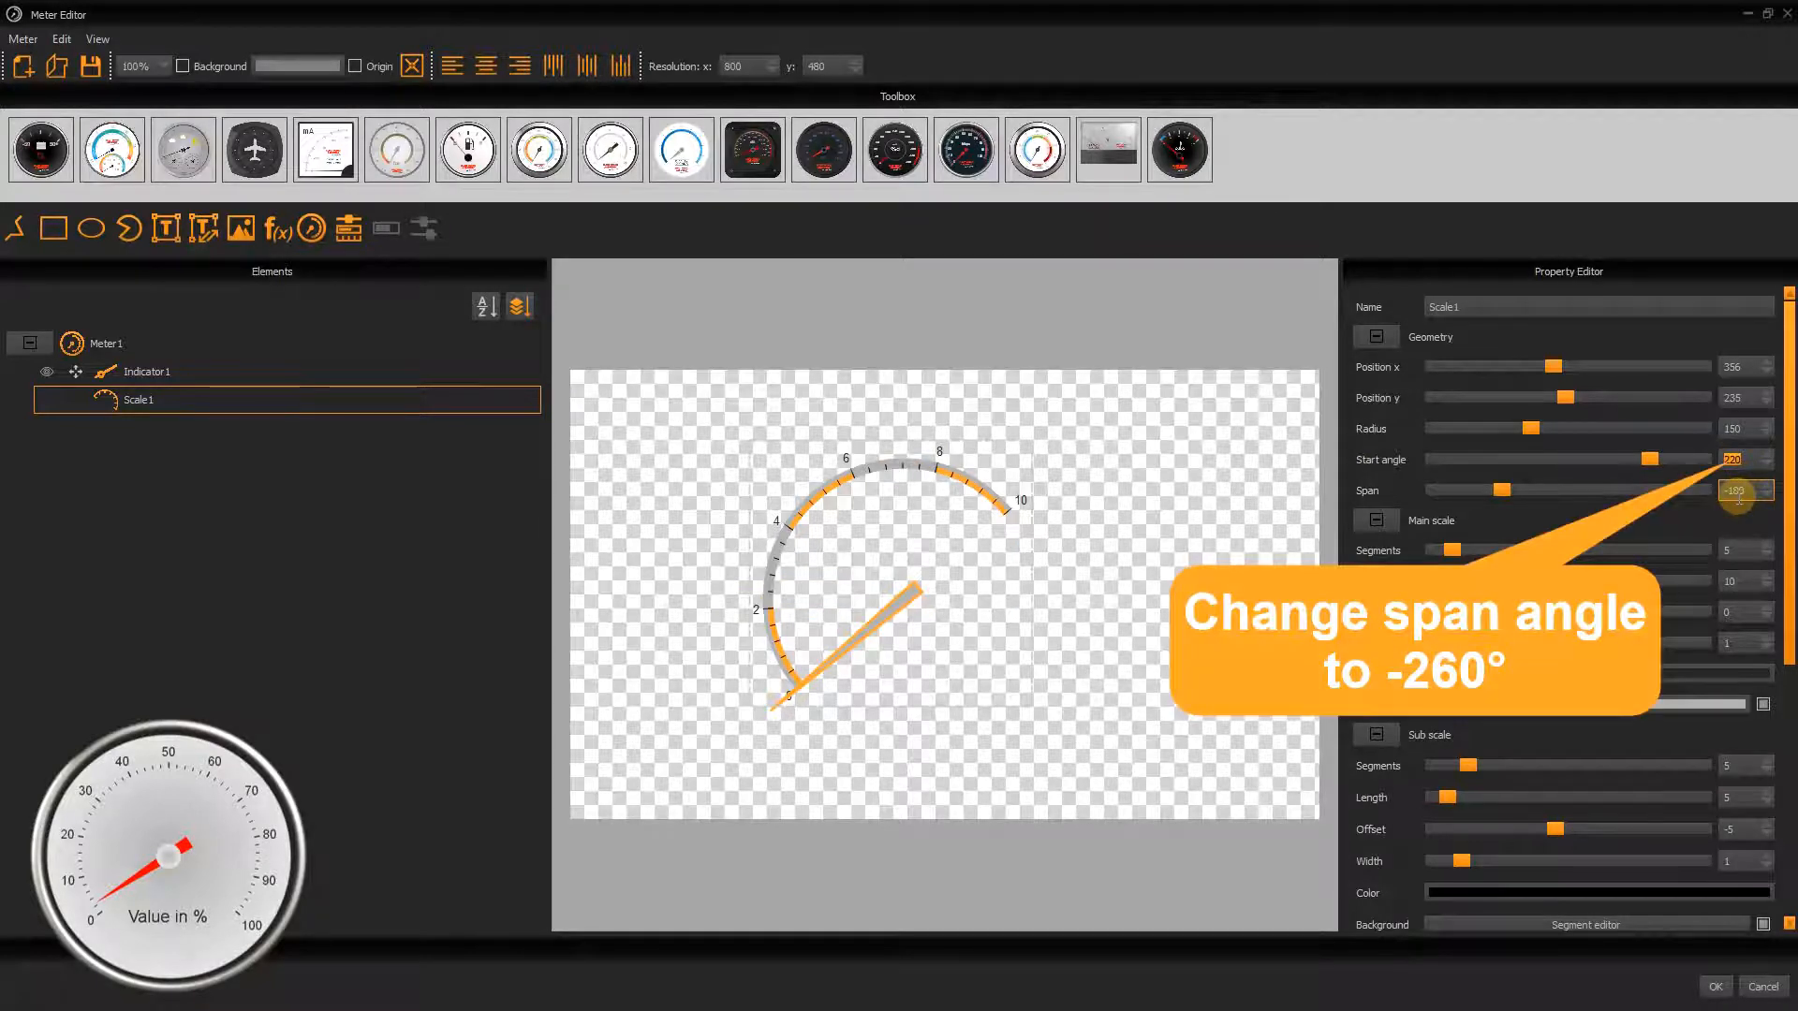
pyautogui.doubleClick(1738, 494)
pyautogui.write('-260')
pyautogui.press('Return')
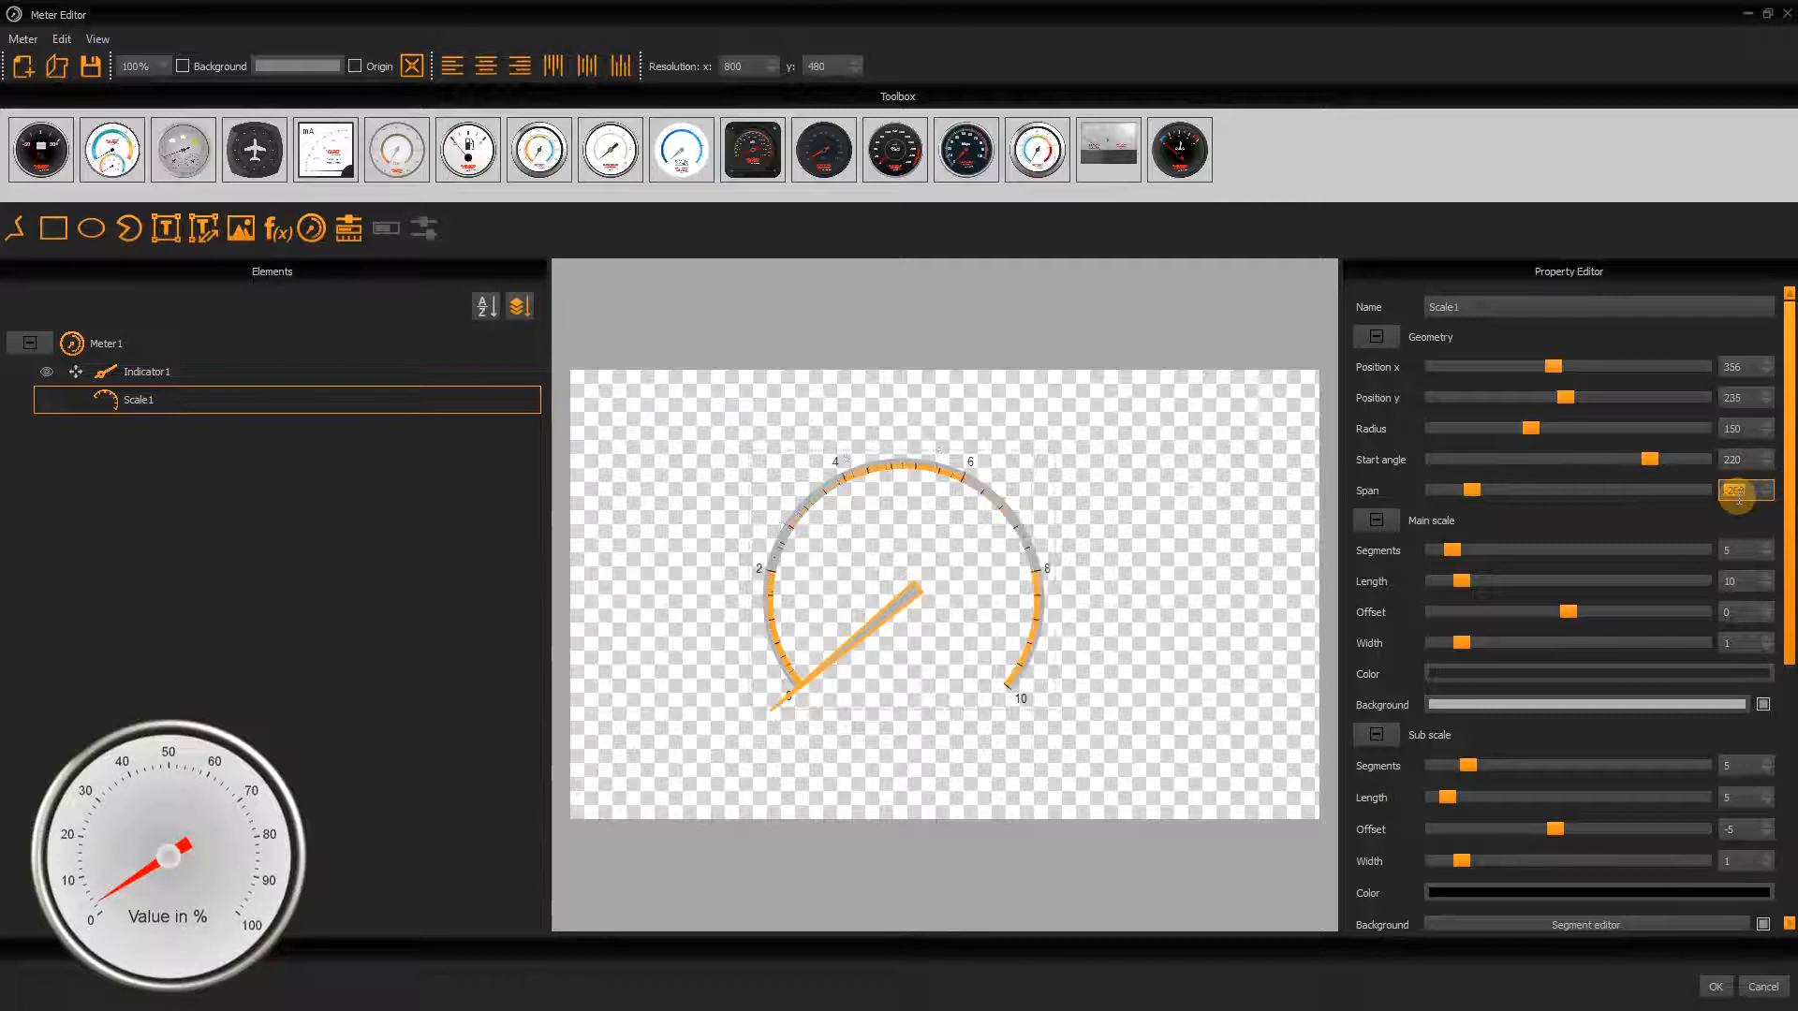
# - Disable the background color for both the main scale and the sub scale
pyautogui.moveTo(1790, 506); pyautogui.dragTo(1792, 579)
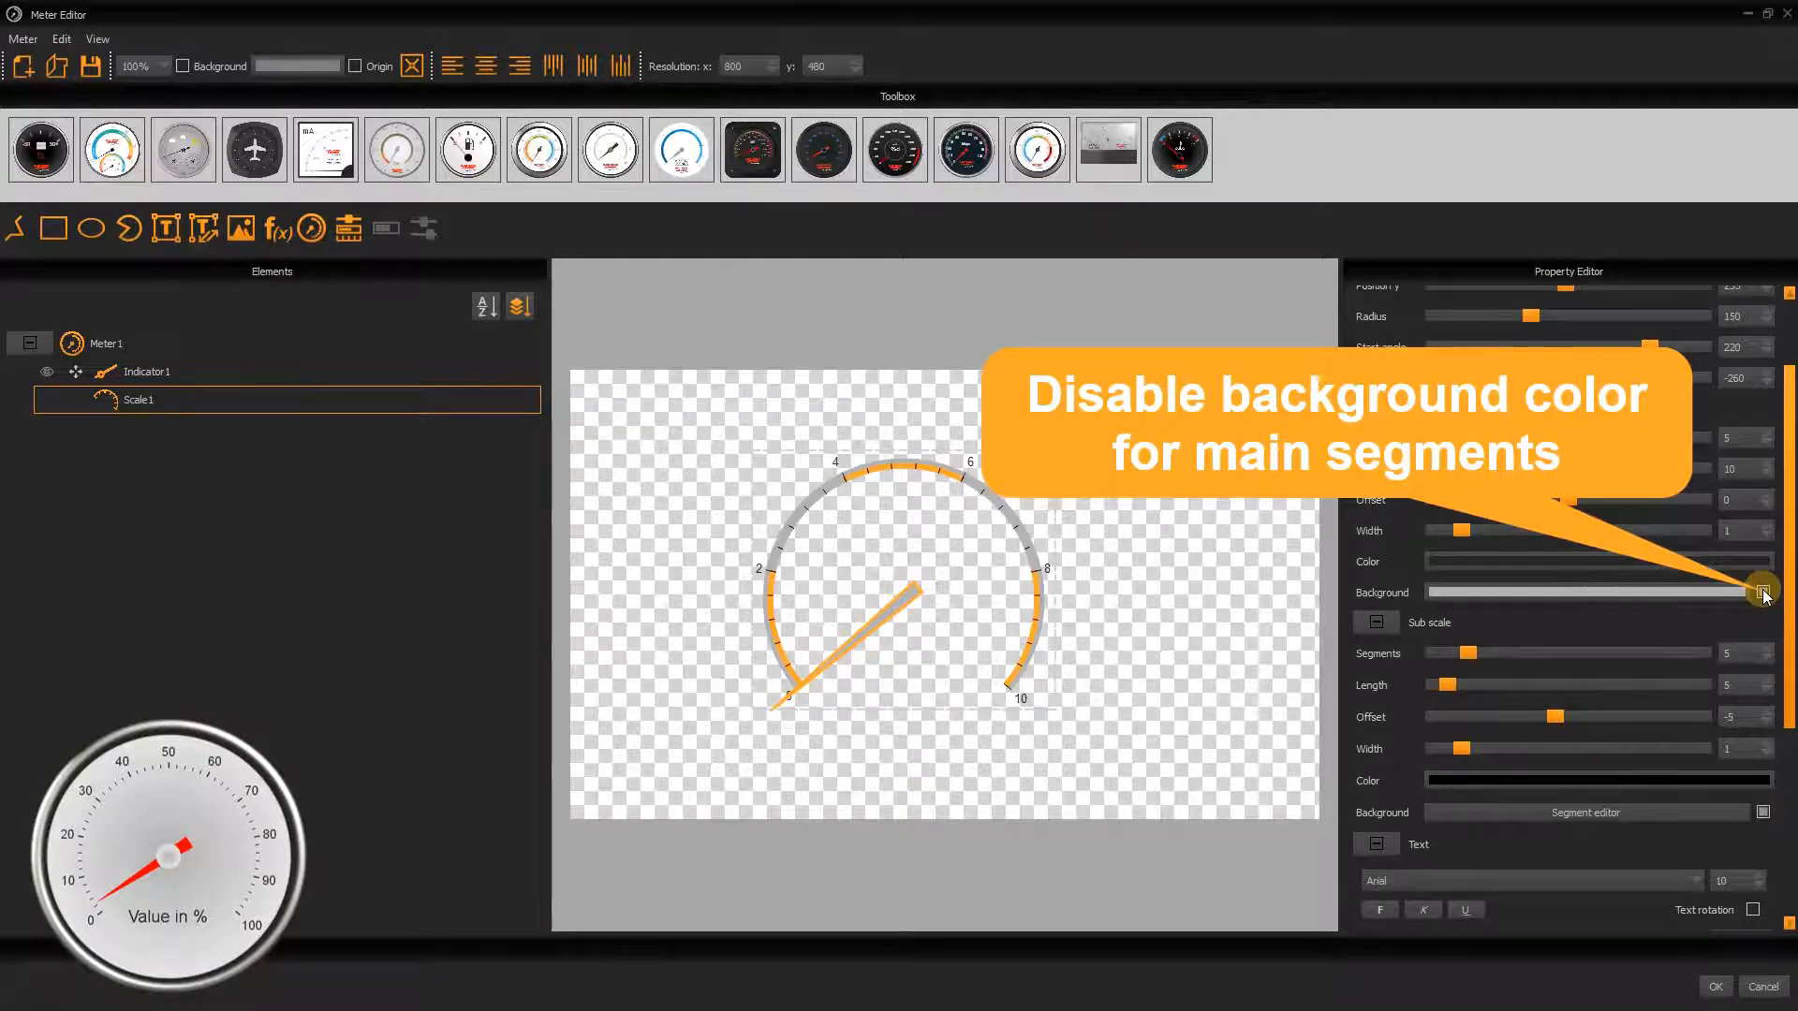
pyautogui.click(1764, 592)
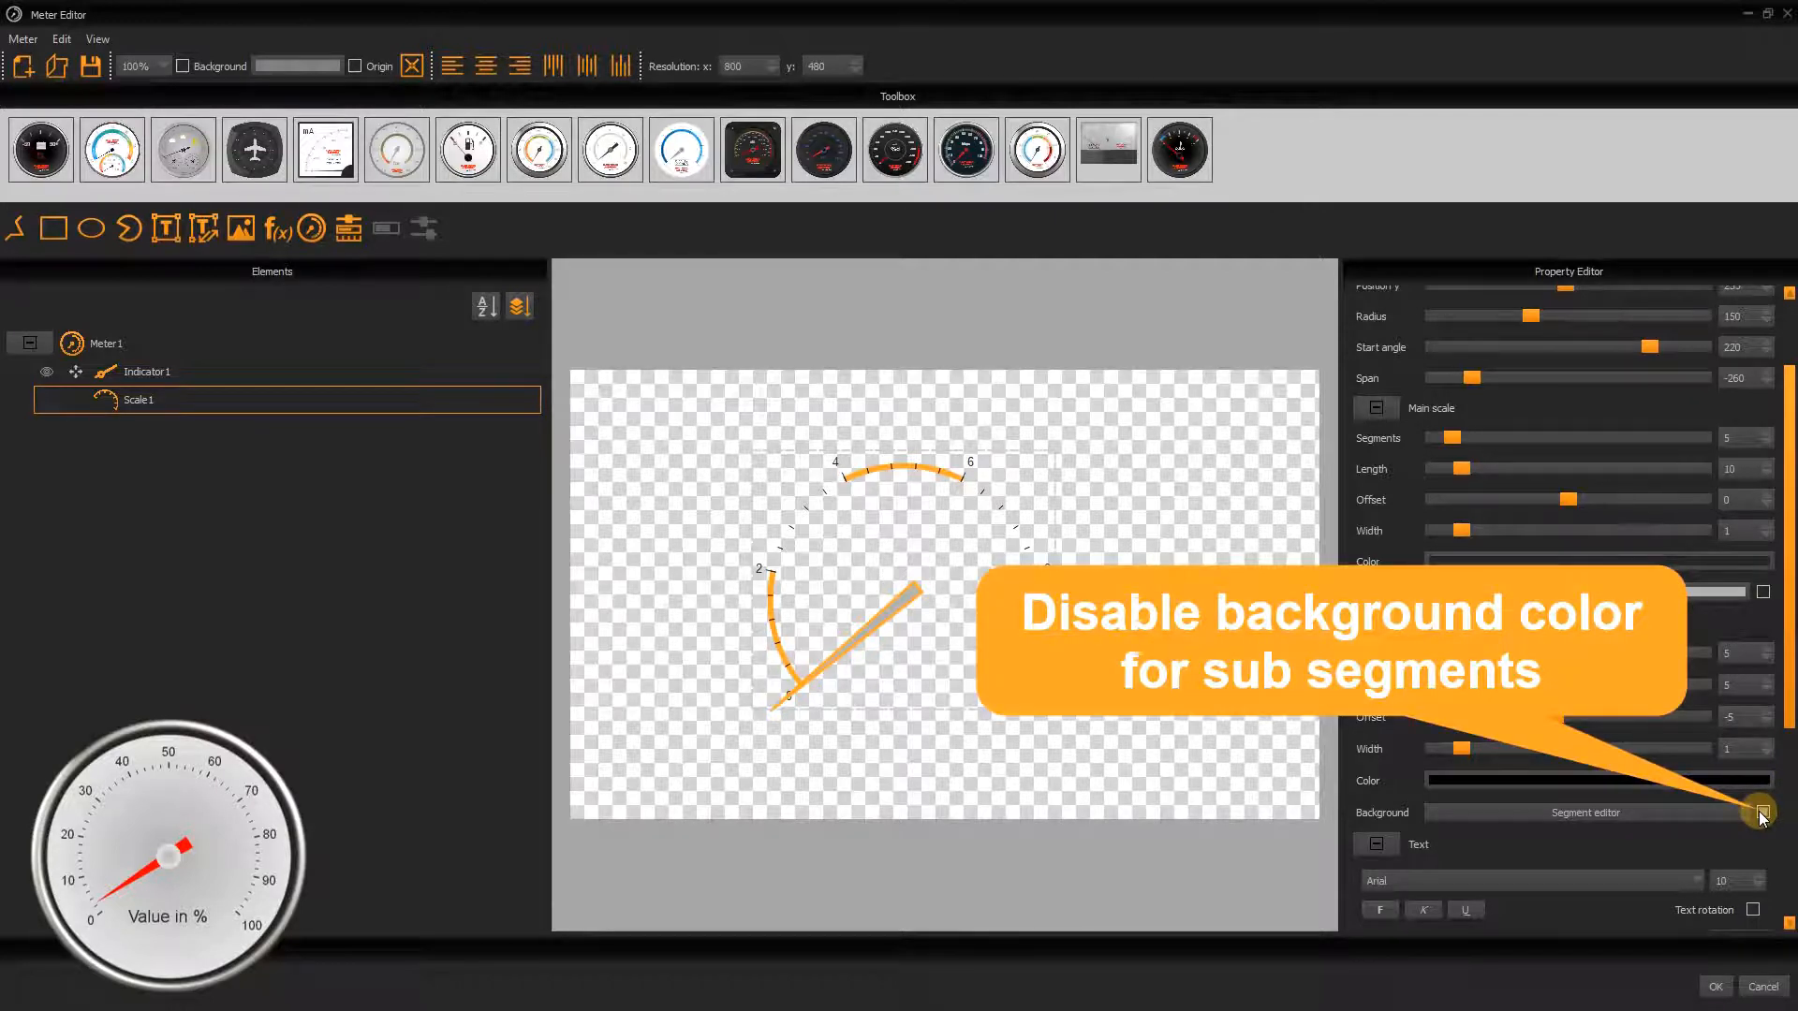
pyautogui.click(1763, 813)
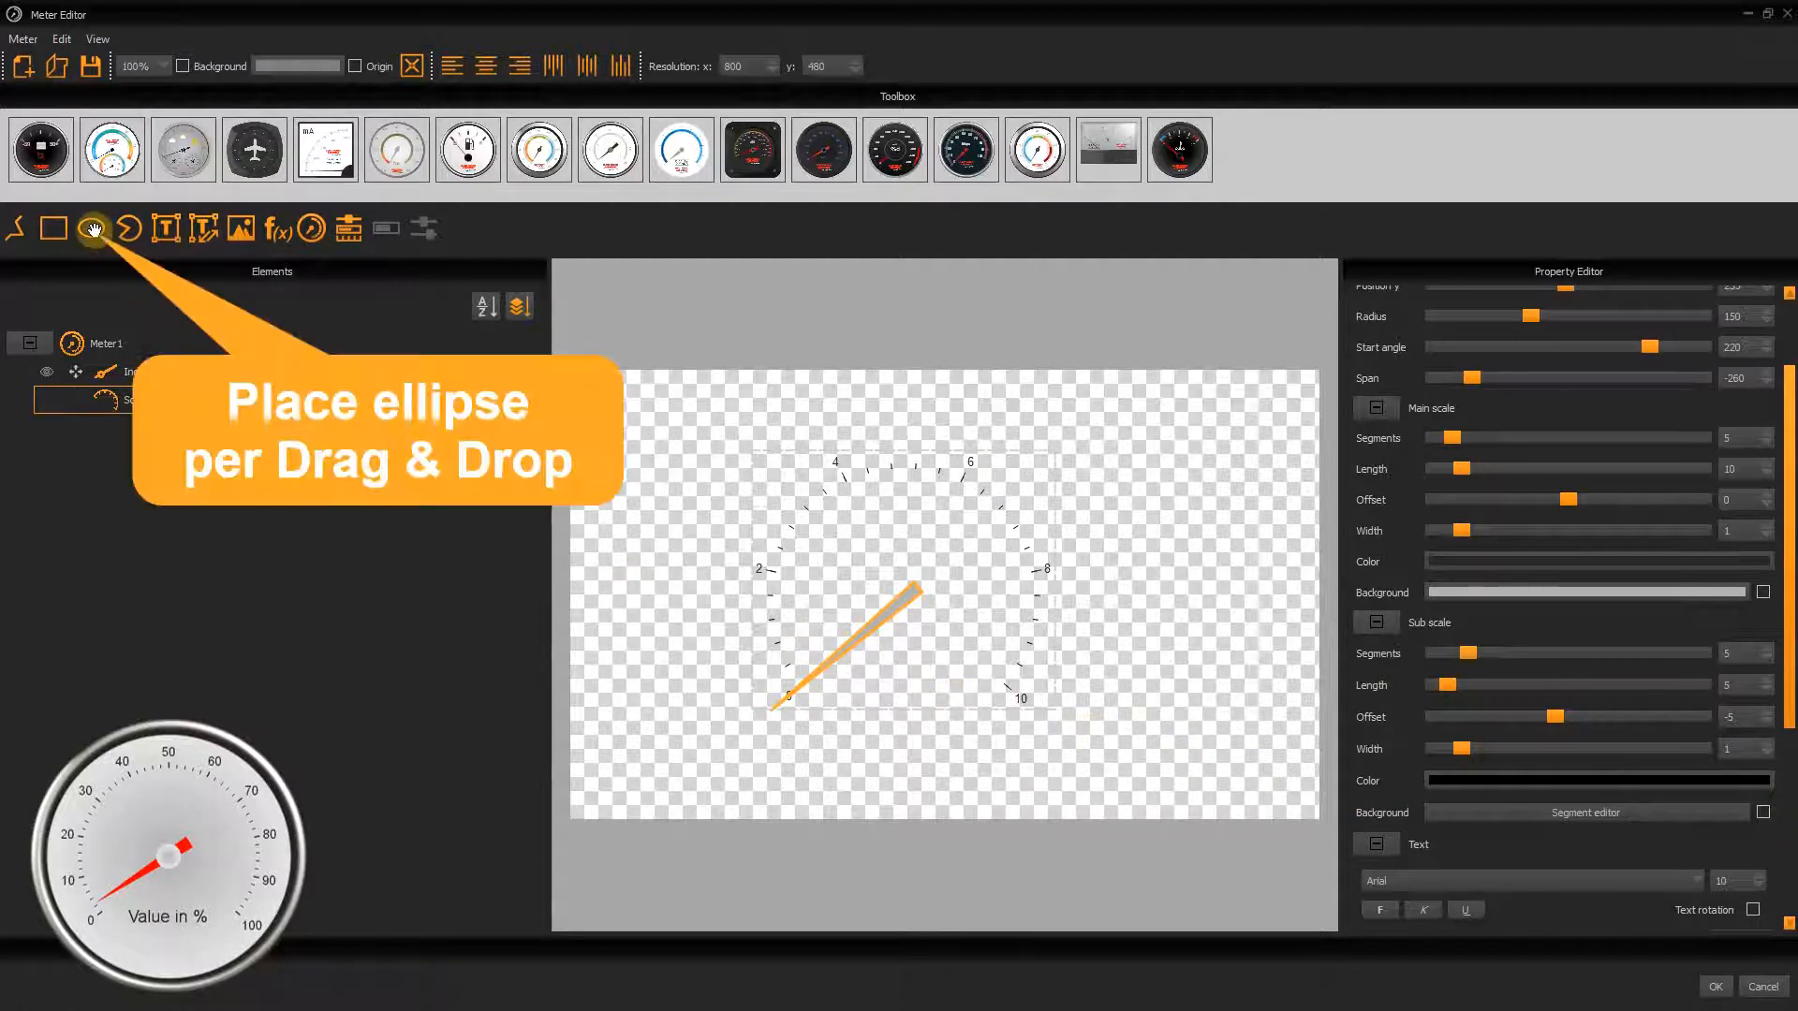
# - Add an ellipse centered on the scale and set both its x and y radius to 200
pyautogui.moveTo(93, 228); pyautogui.dragTo(930, 589)
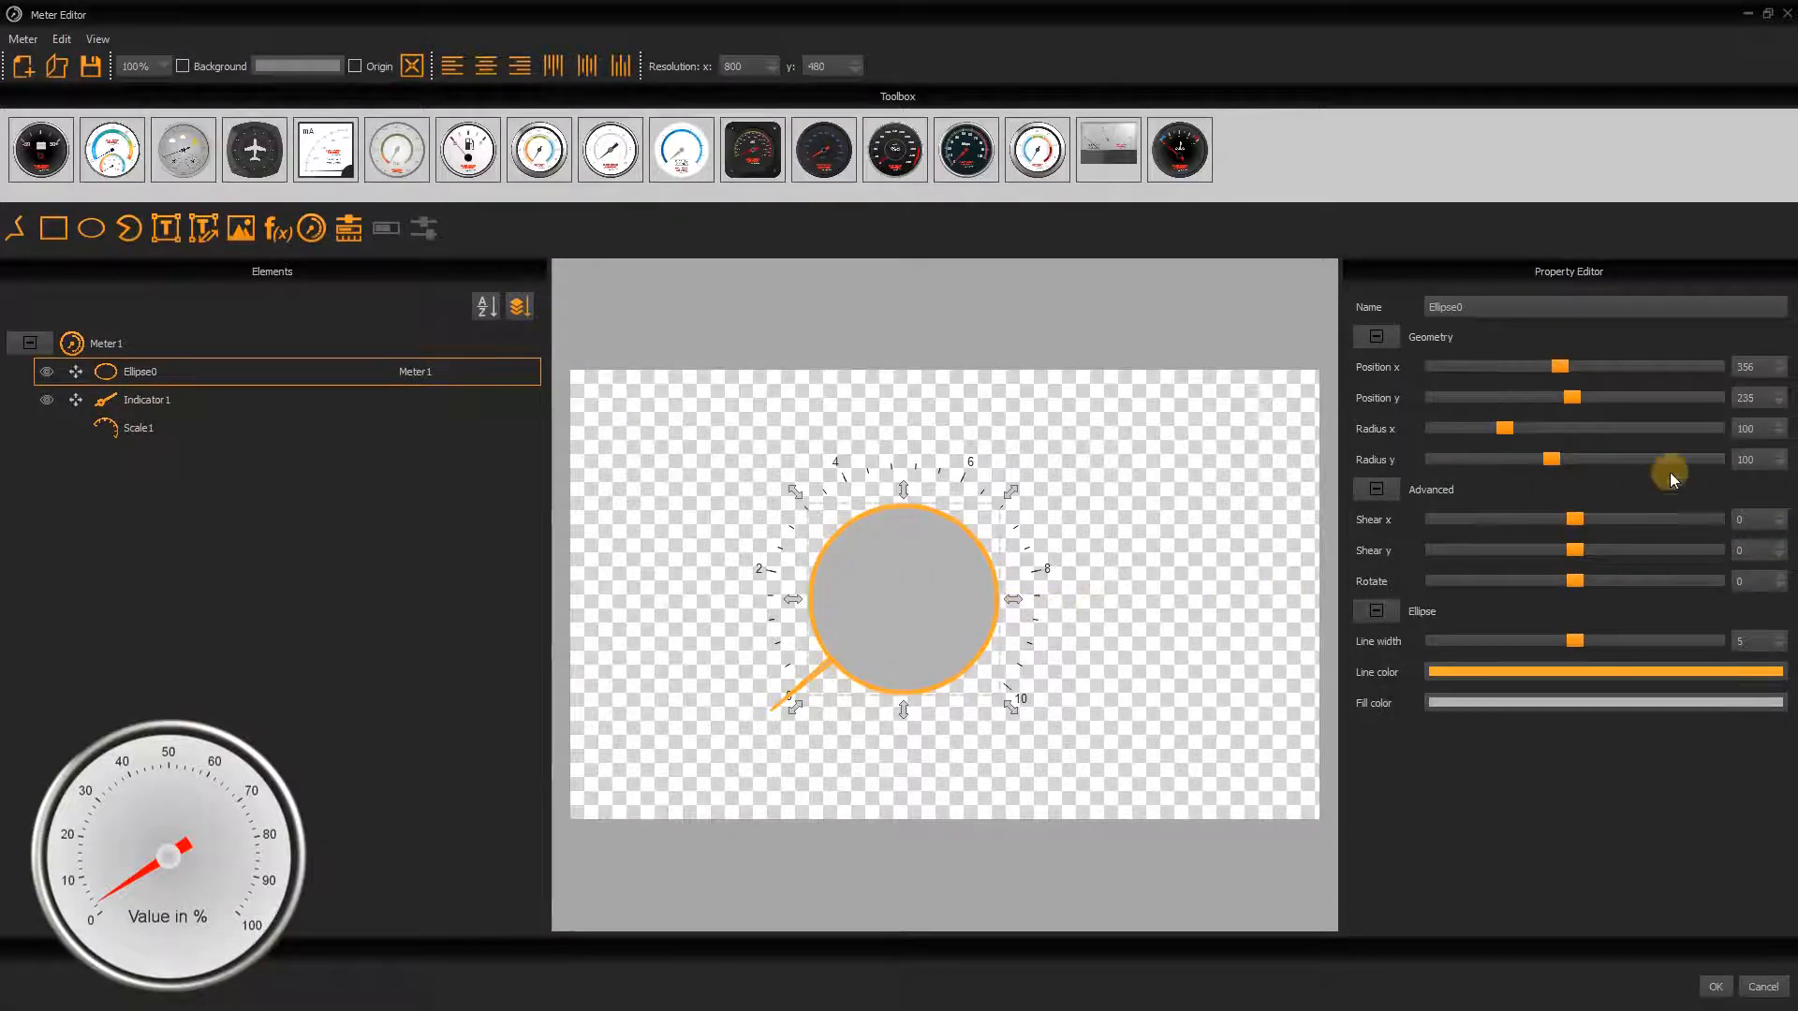
pyautogui.doubleClick(1746, 433)
pyautogui.write('200')
pyautogui.press('Return')
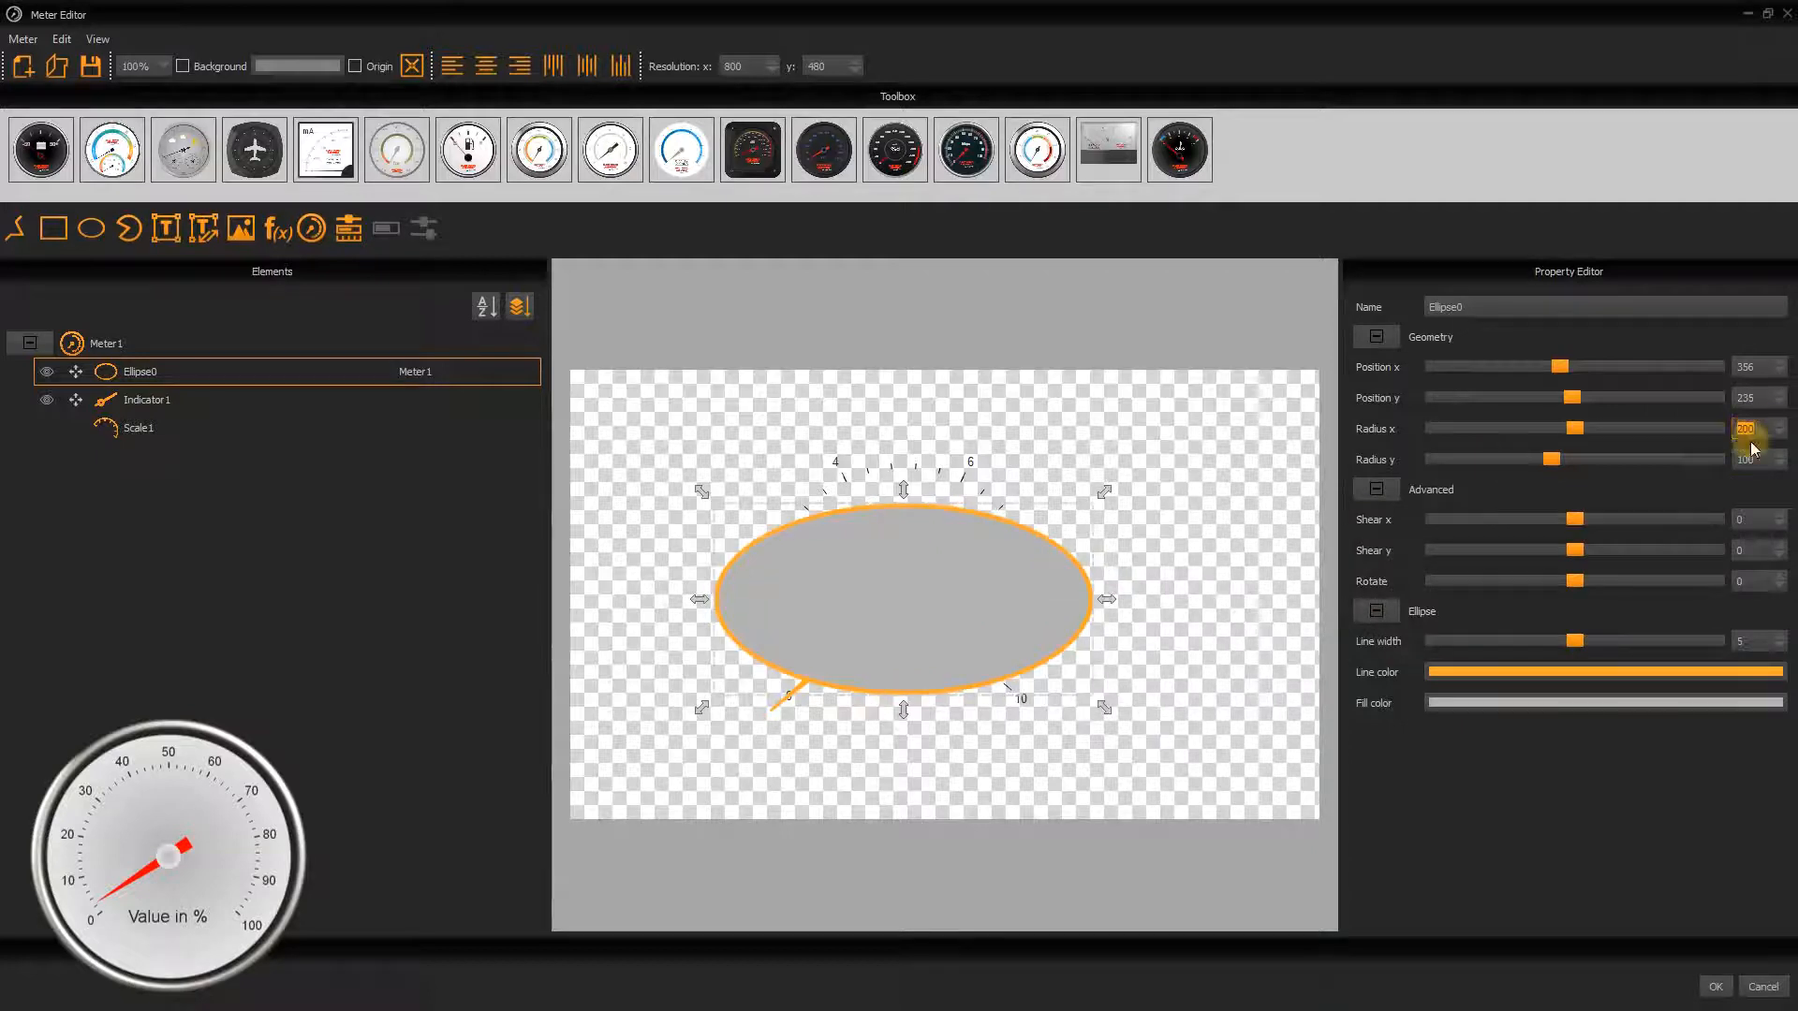
pyautogui.click(1745, 459)
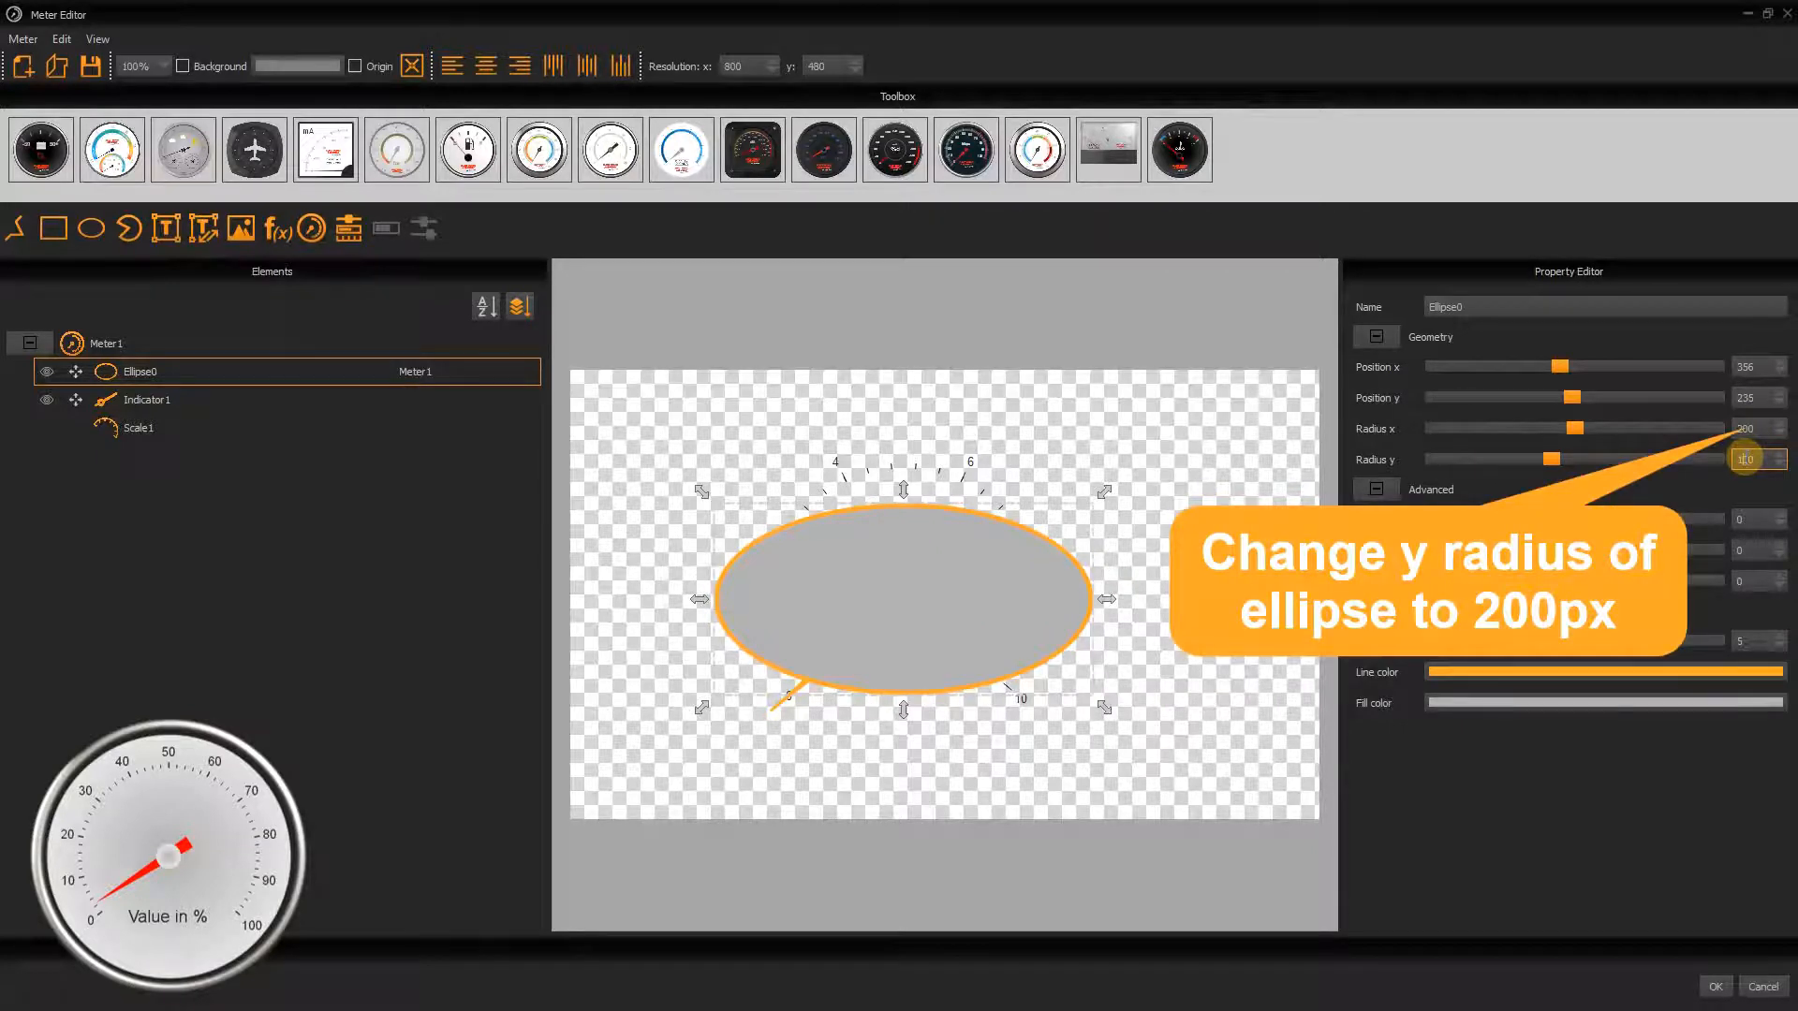
pyautogui.doubleClick(1745, 459)
pyautogui.write('200')
pyautogui.press('Return')
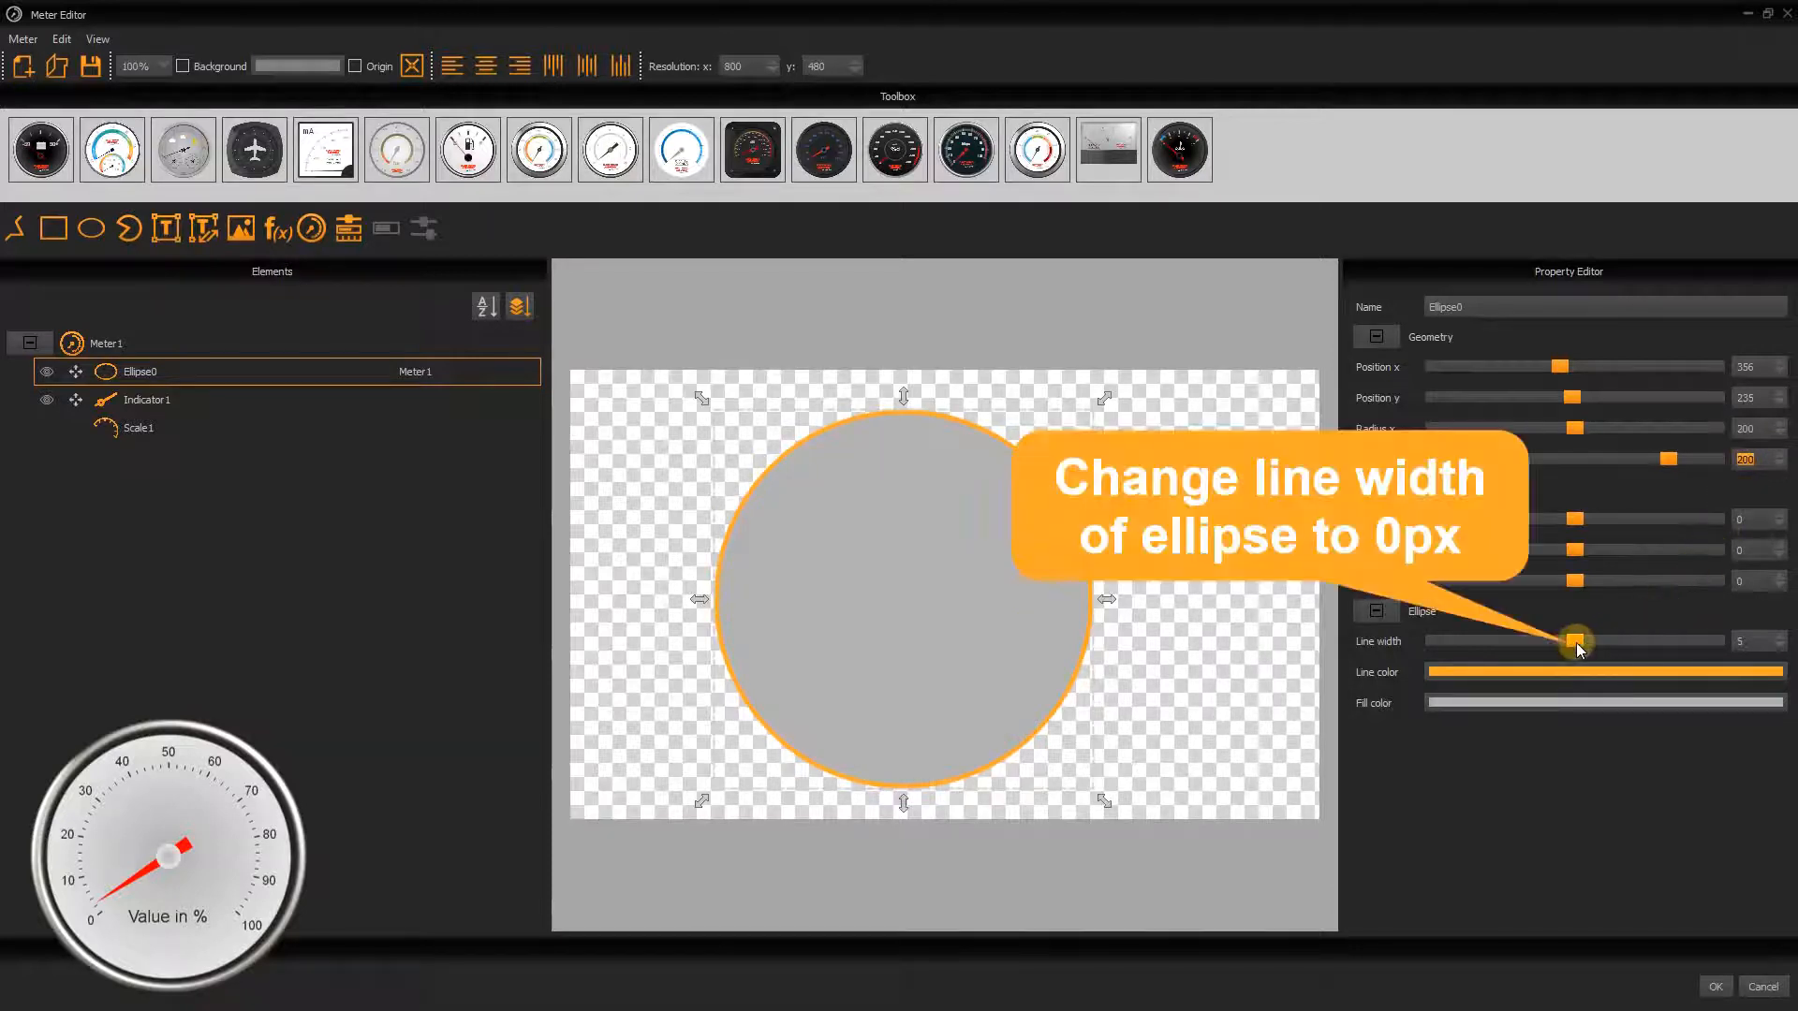
# - Set the ellipse's line width to 0 and fill it with a radial gradient whose second color is #e9e9e9, storing the gradient as a custom color
pyautogui.moveTo(1575, 642); pyautogui.dragTo(1424, 646)
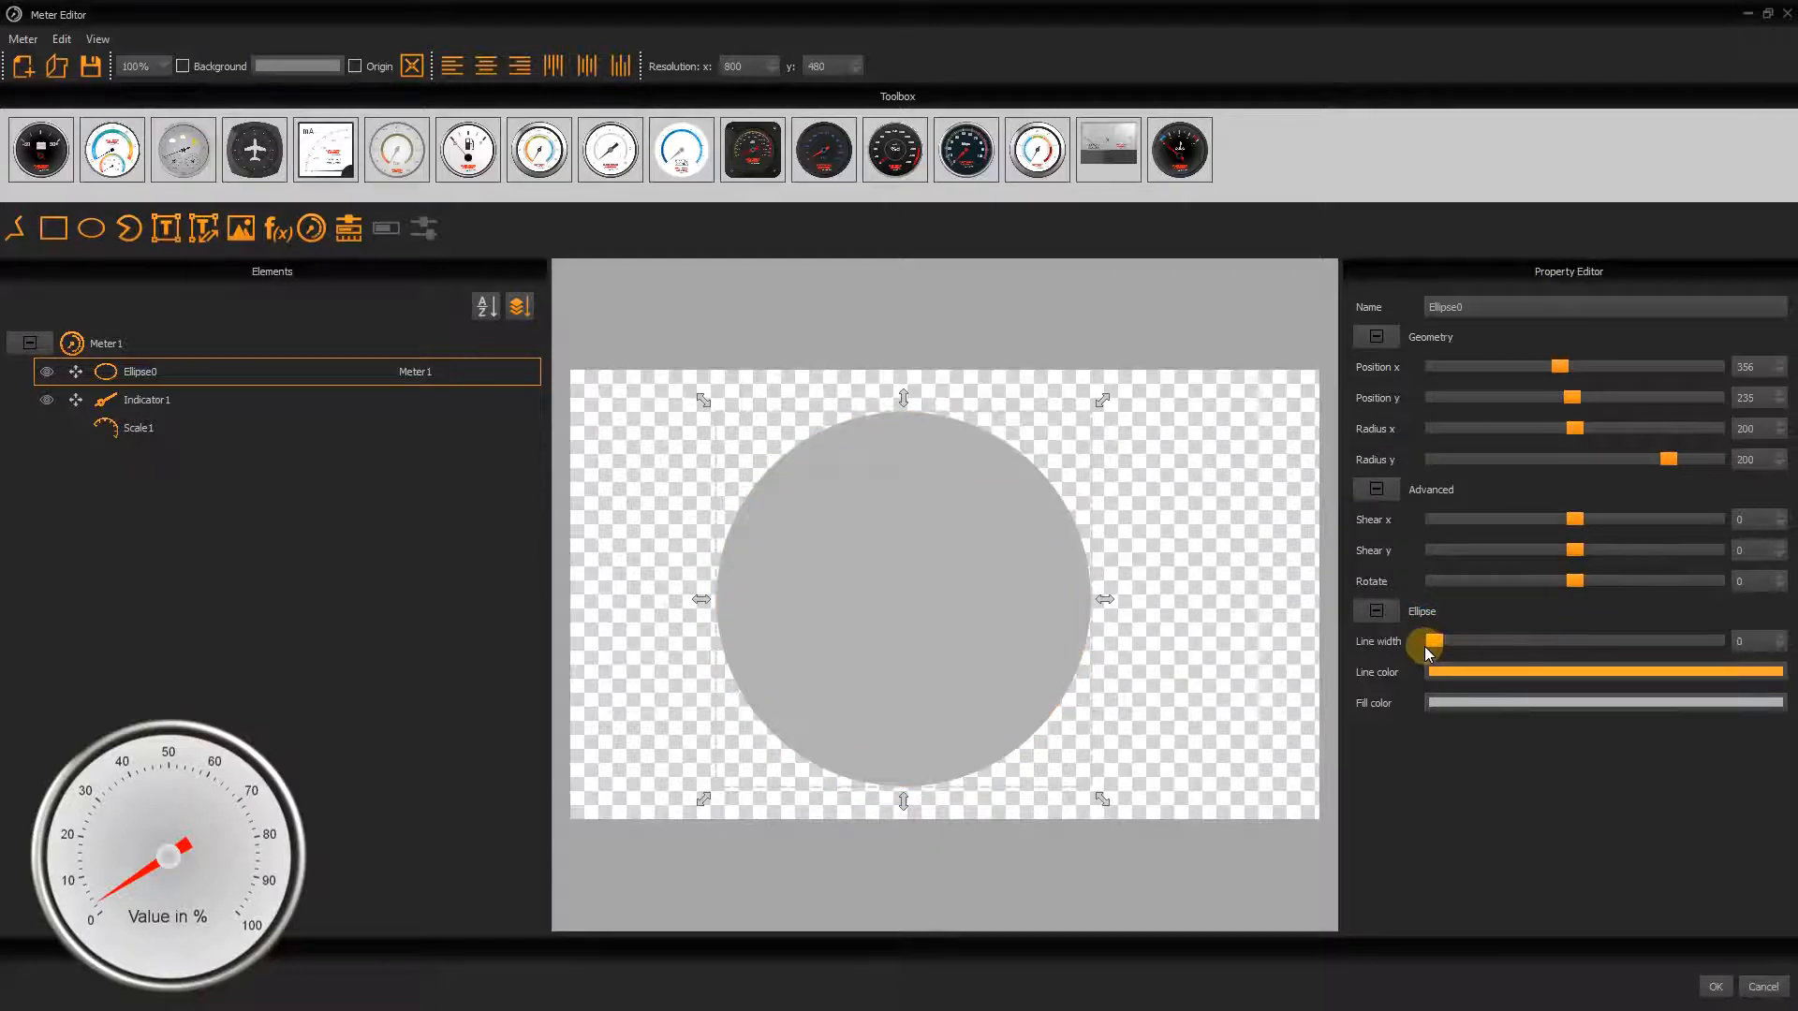
pyautogui.click(1524, 703)
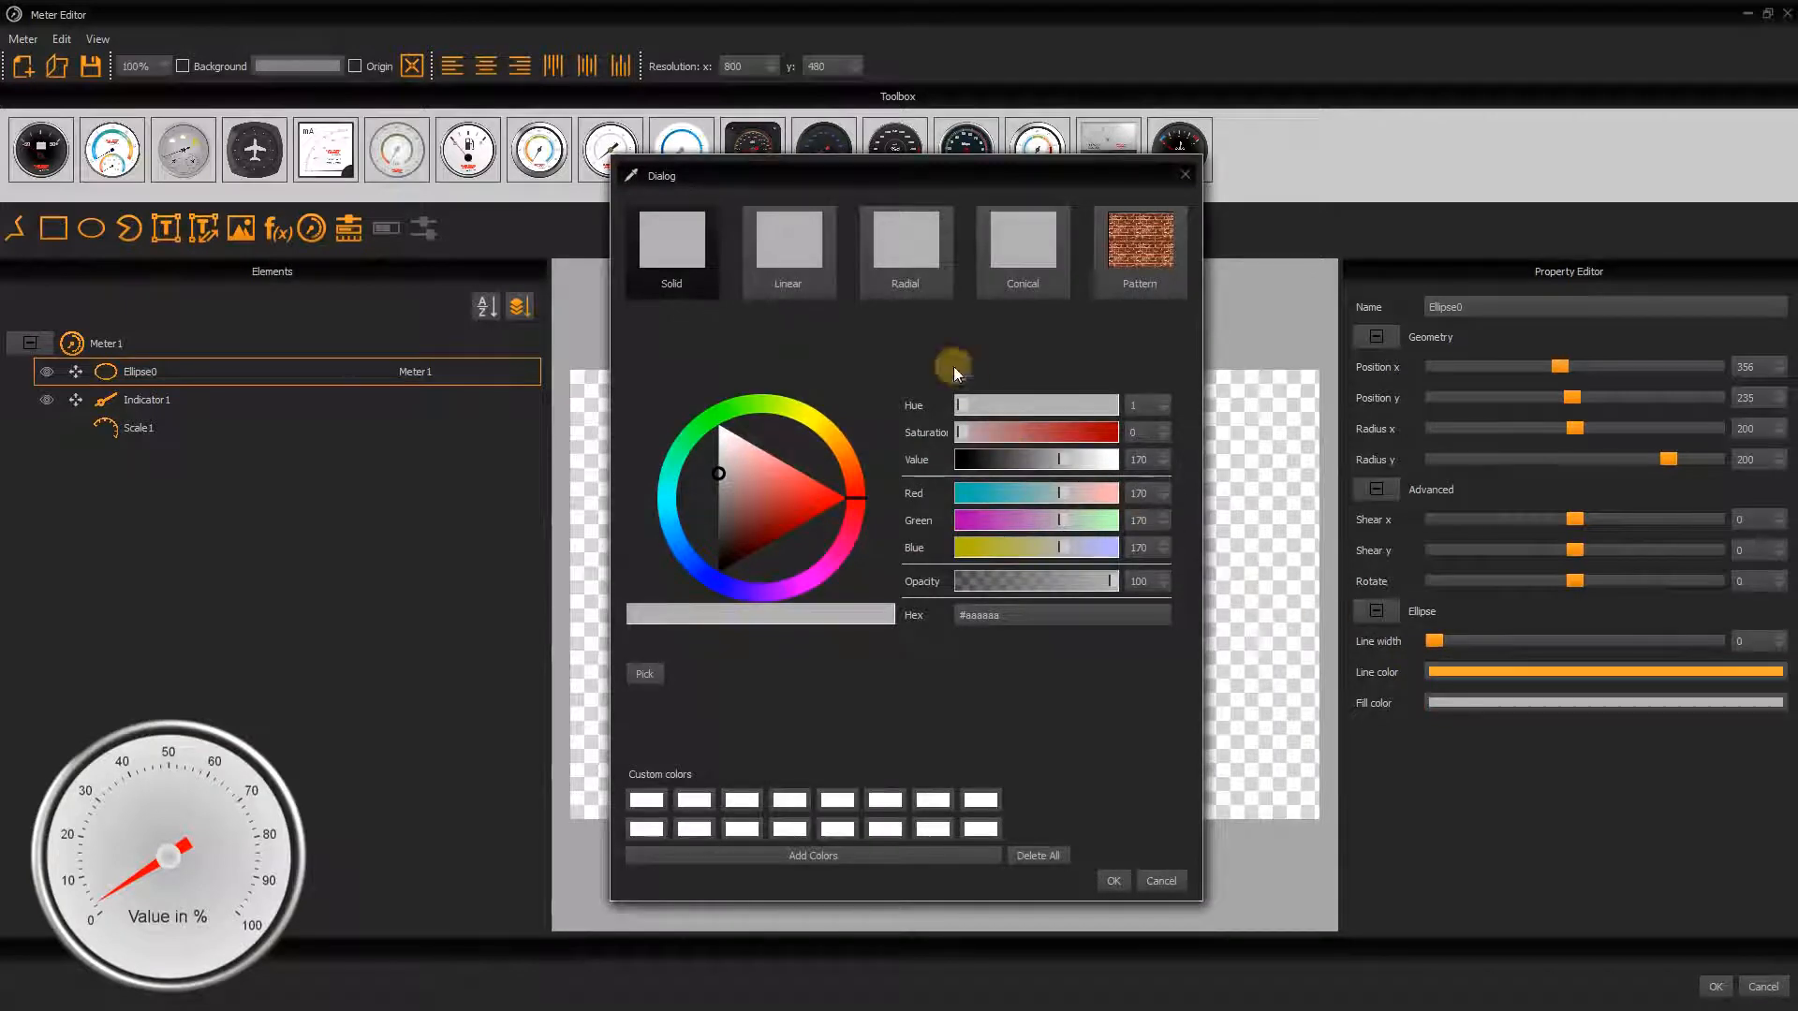
pyautogui.click(908, 250)
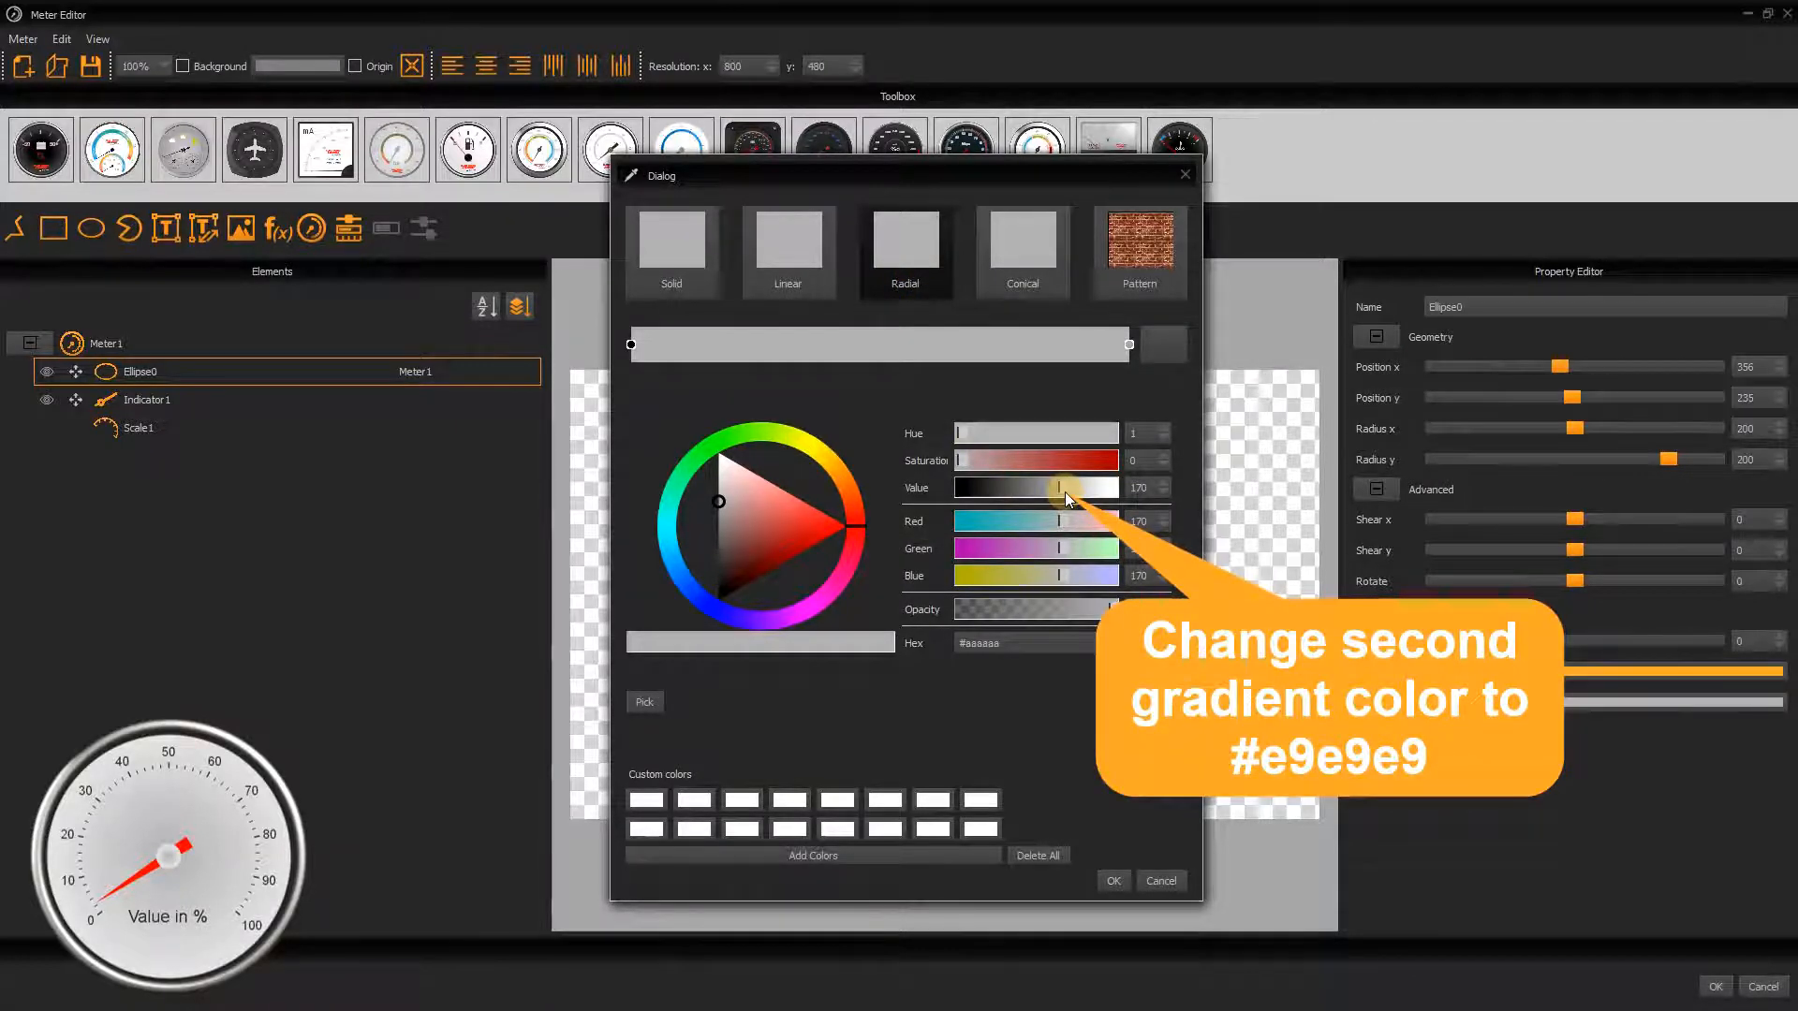
pyautogui.moveTo(1064, 491); pyautogui.dragTo(1103, 486)
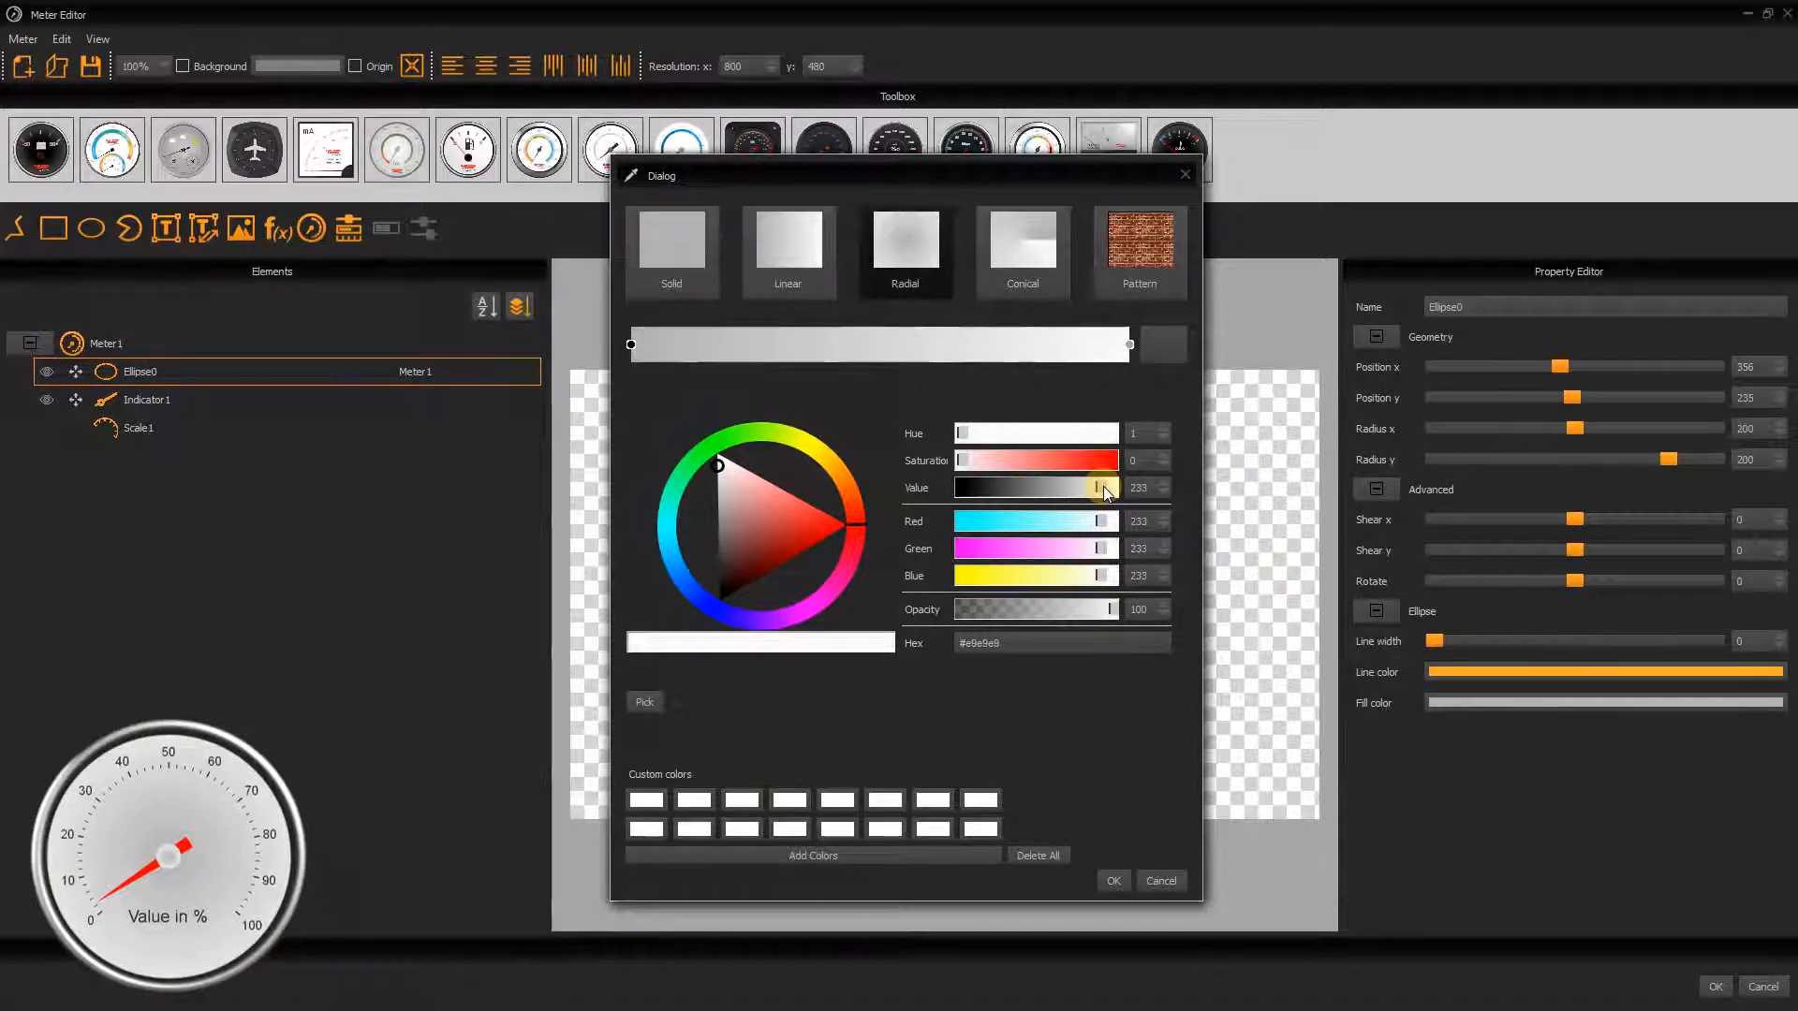
pyautogui.click(817, 856)
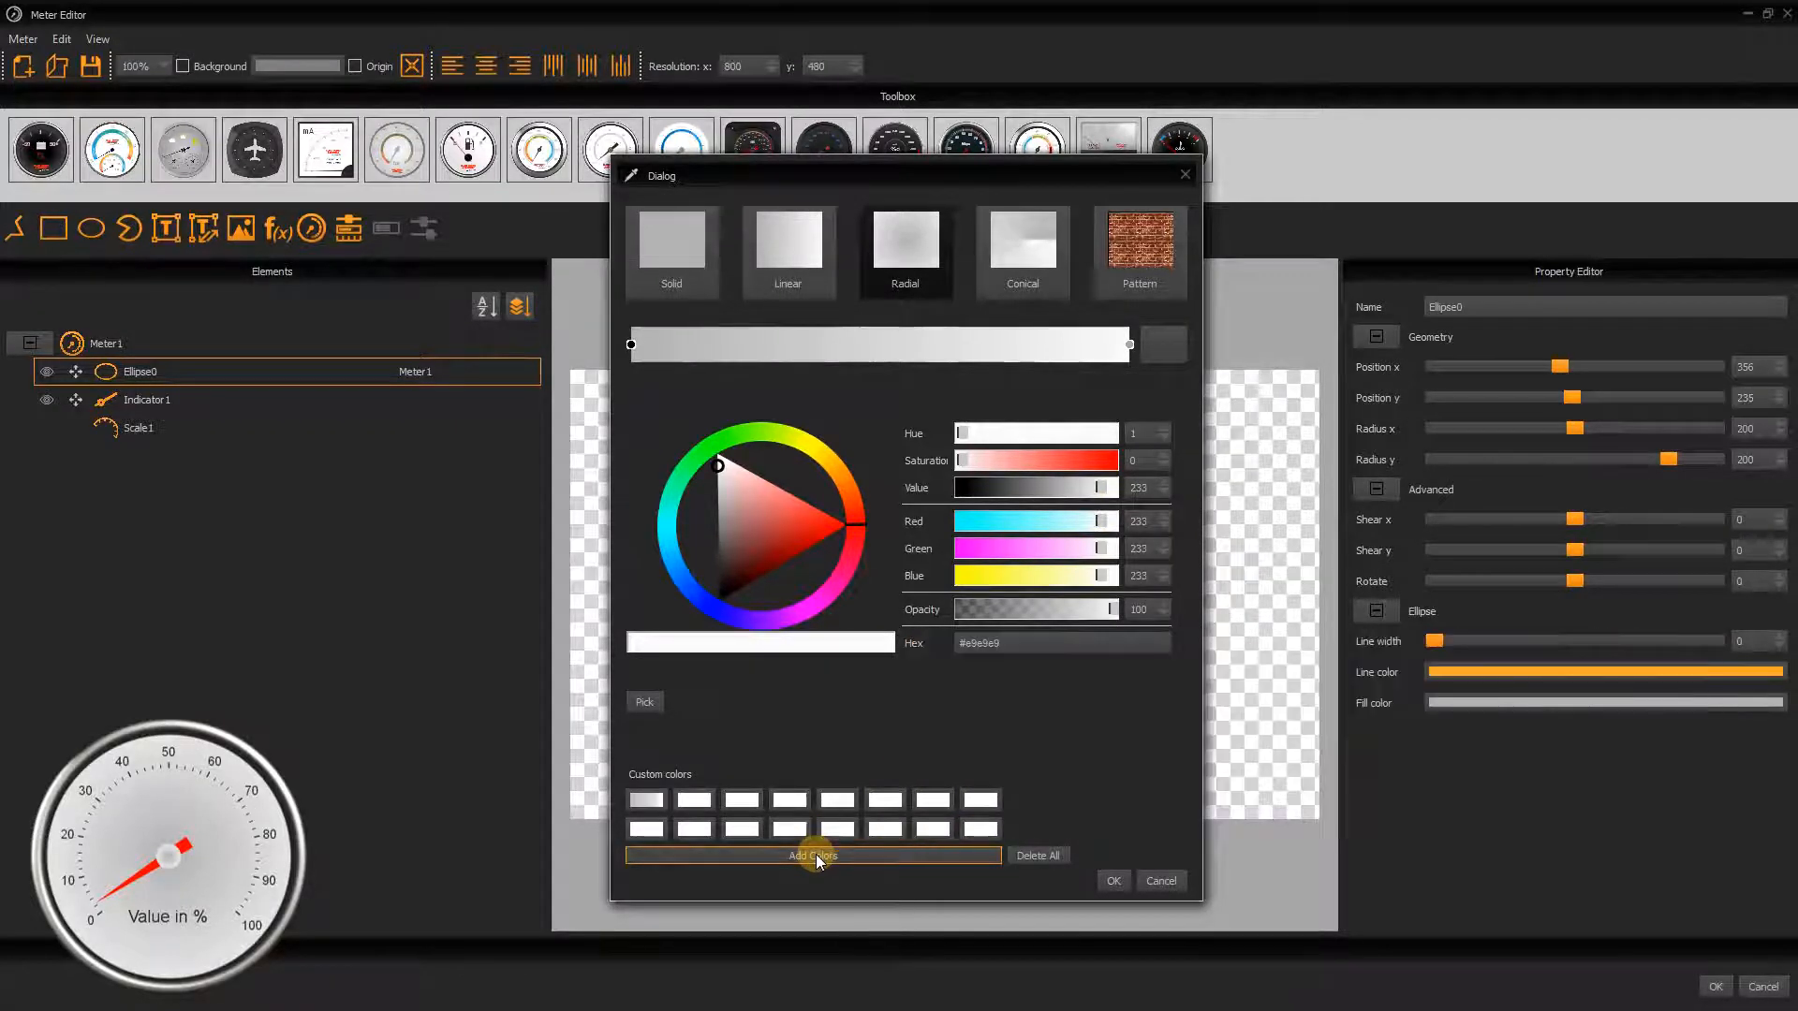
pyautogui.click(1119, 880)
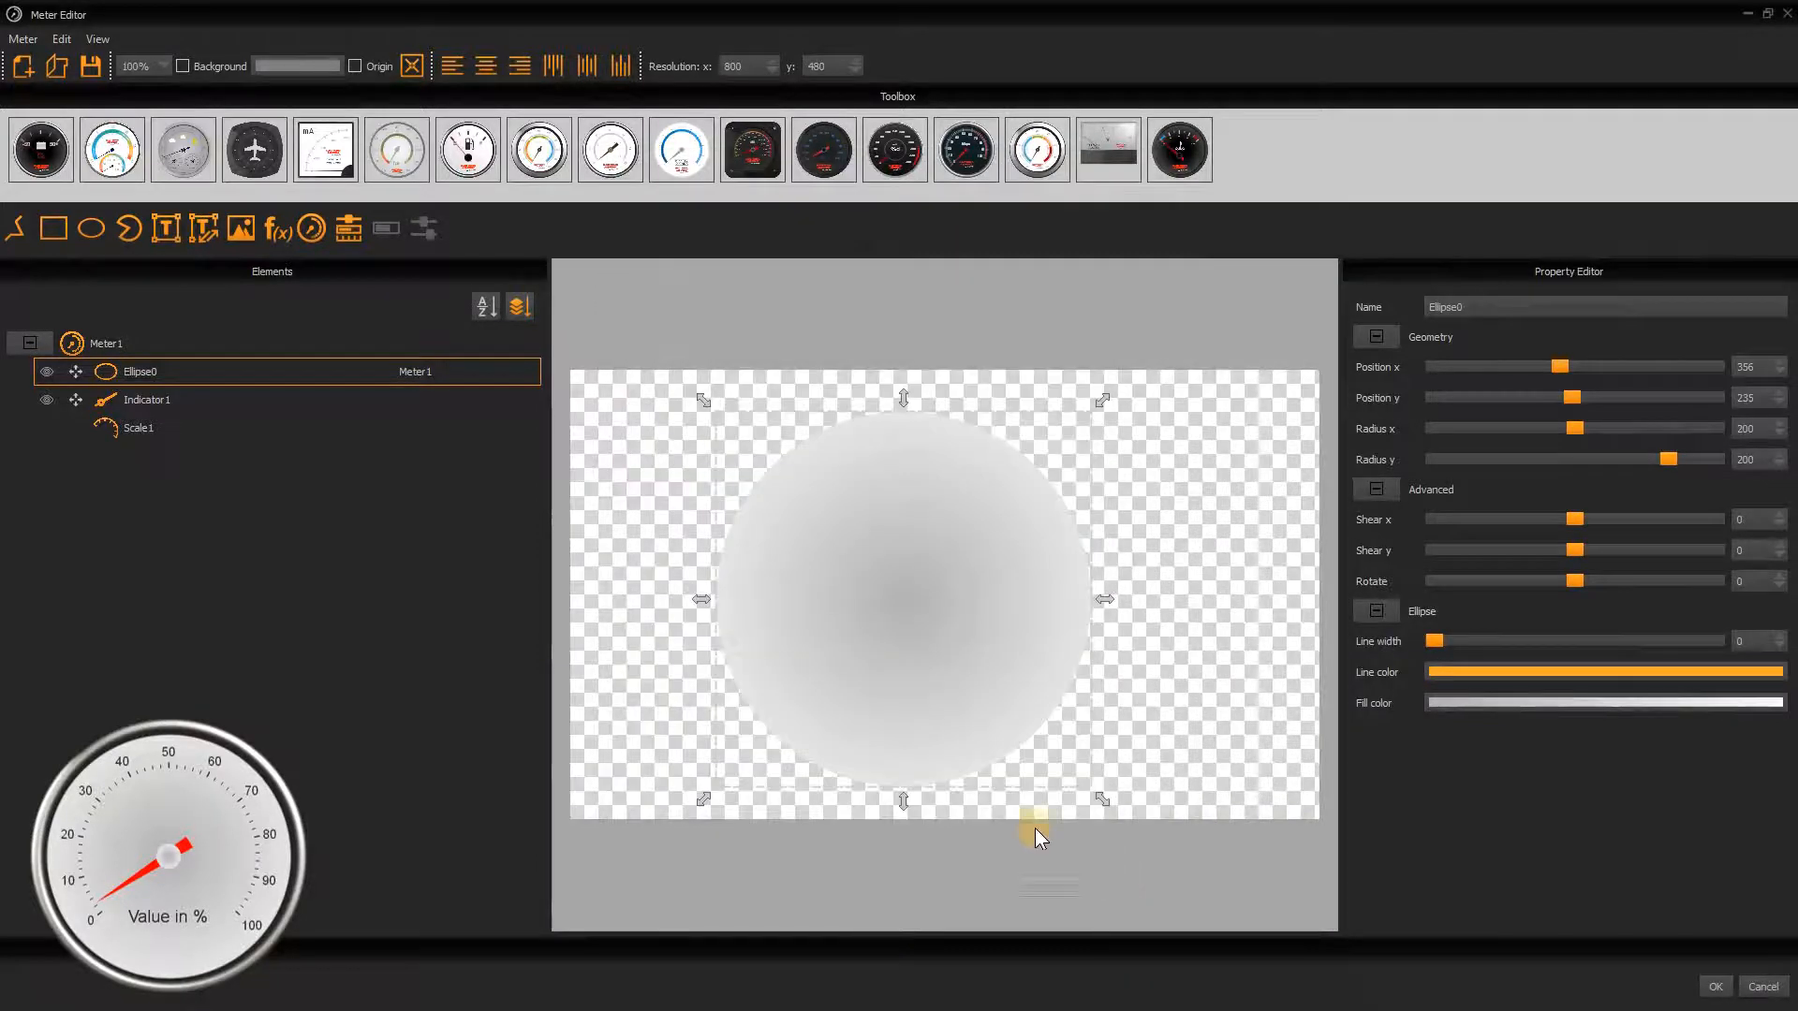
# - Move the ellipse down two levels in the layer order so it lies behind the indicator and the scale
pyautogui.rightClick(254, 373)
pyautogui.click(275, 399)
pyautogui.rightClick(288, 399)
pyautogui.click(311, 429)
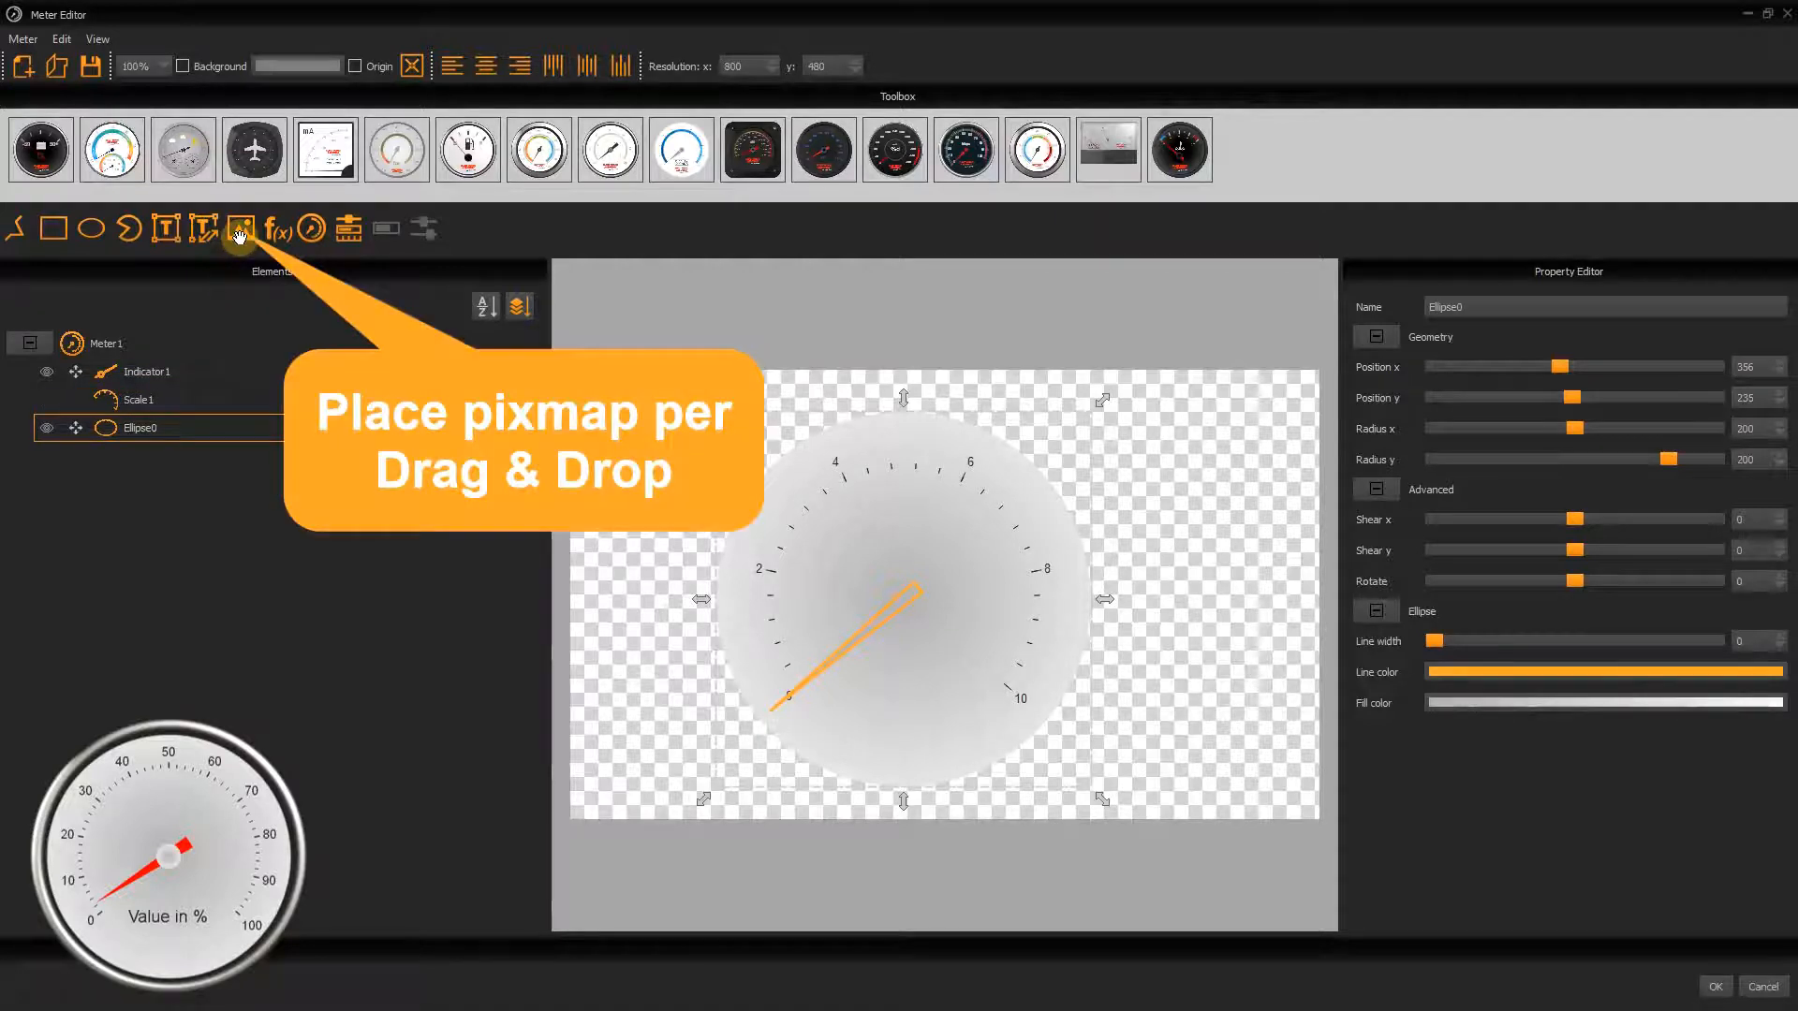
# - Add a pixmap to the meter using the thin round chrome instrument frame from the image library
pyautogui.moveTo(240, 237); pyautogui.dragTo(772, 559)
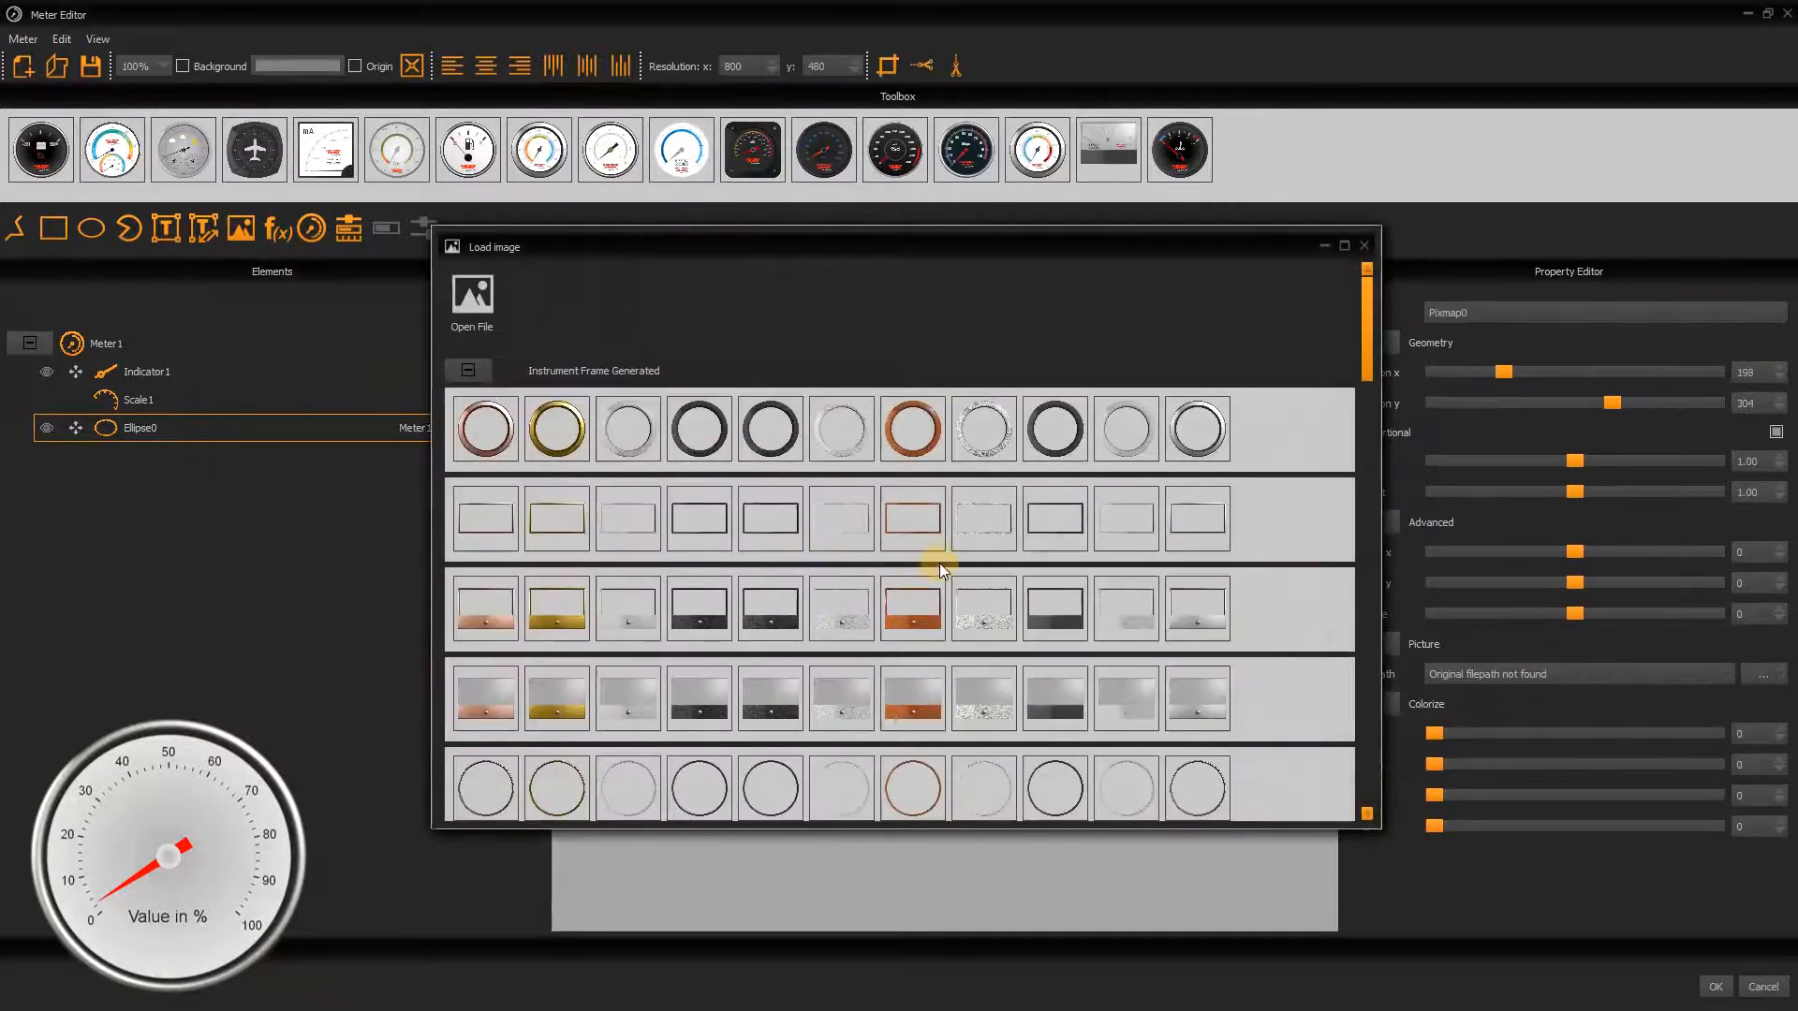
pyautogui.moveTo(1369, 343); pyautogui.dragTo(1381, 492)
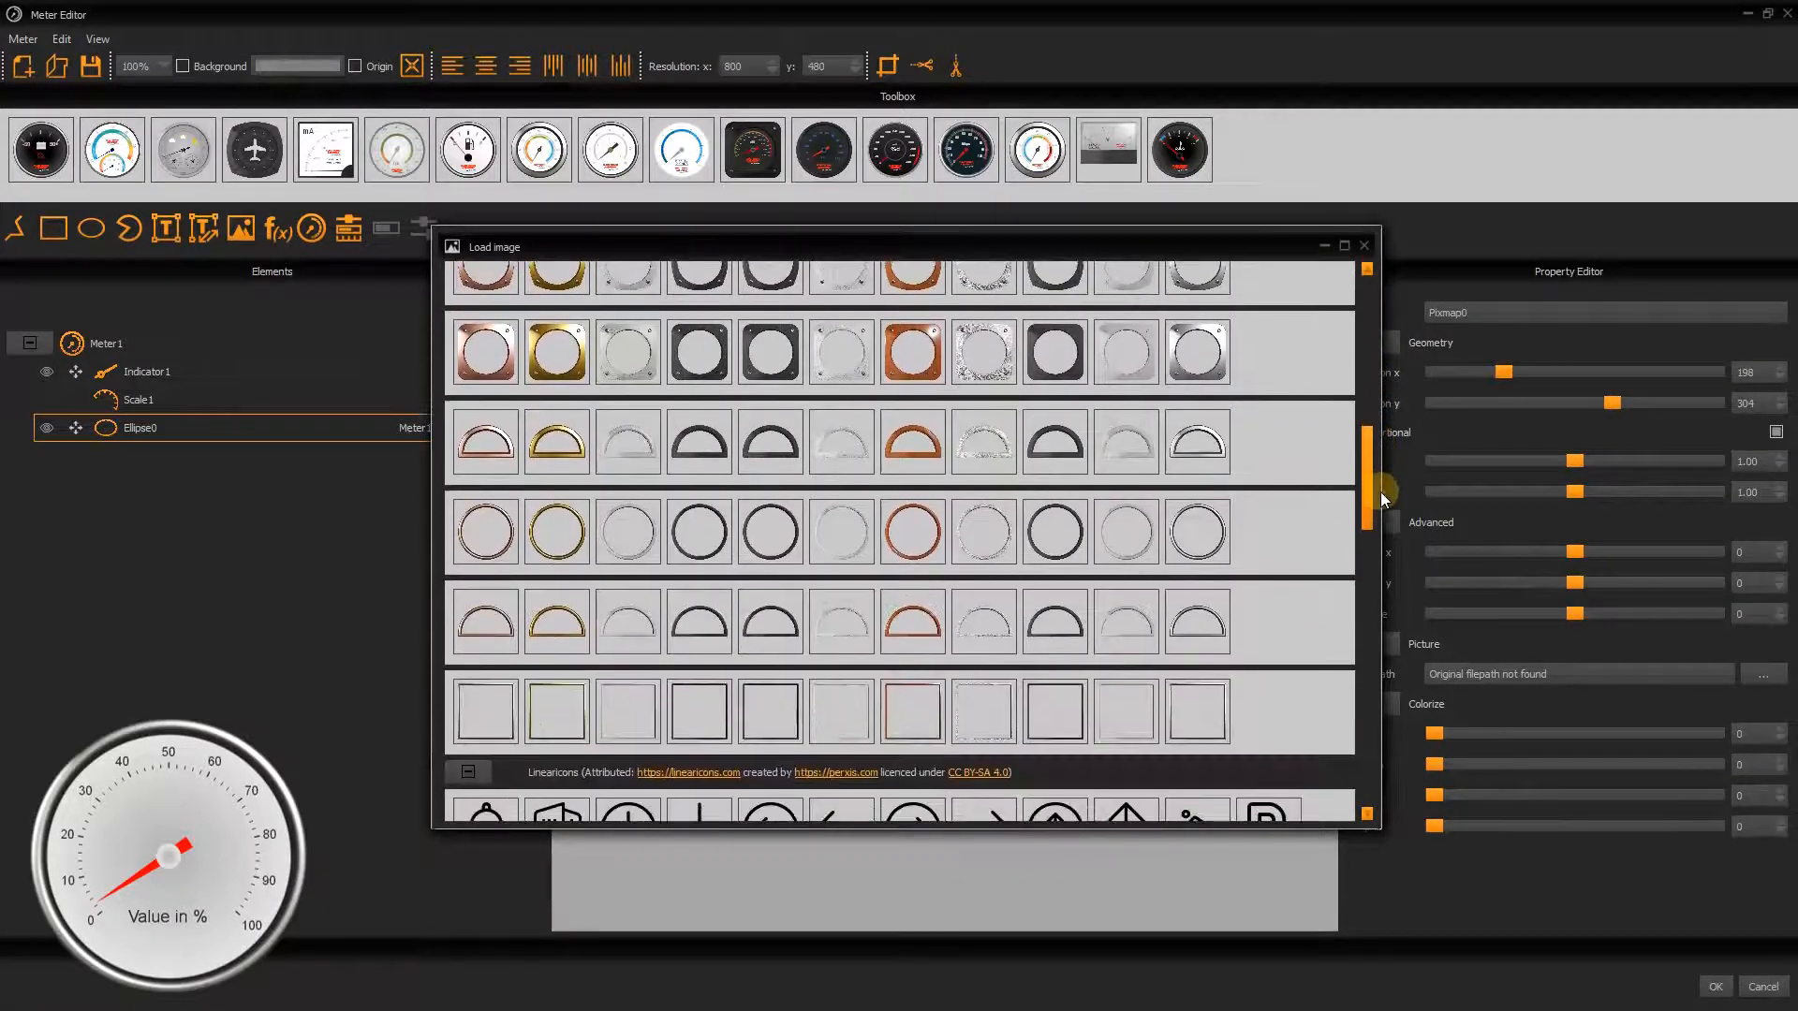
pyautogui.doubleClick(1208, 532)
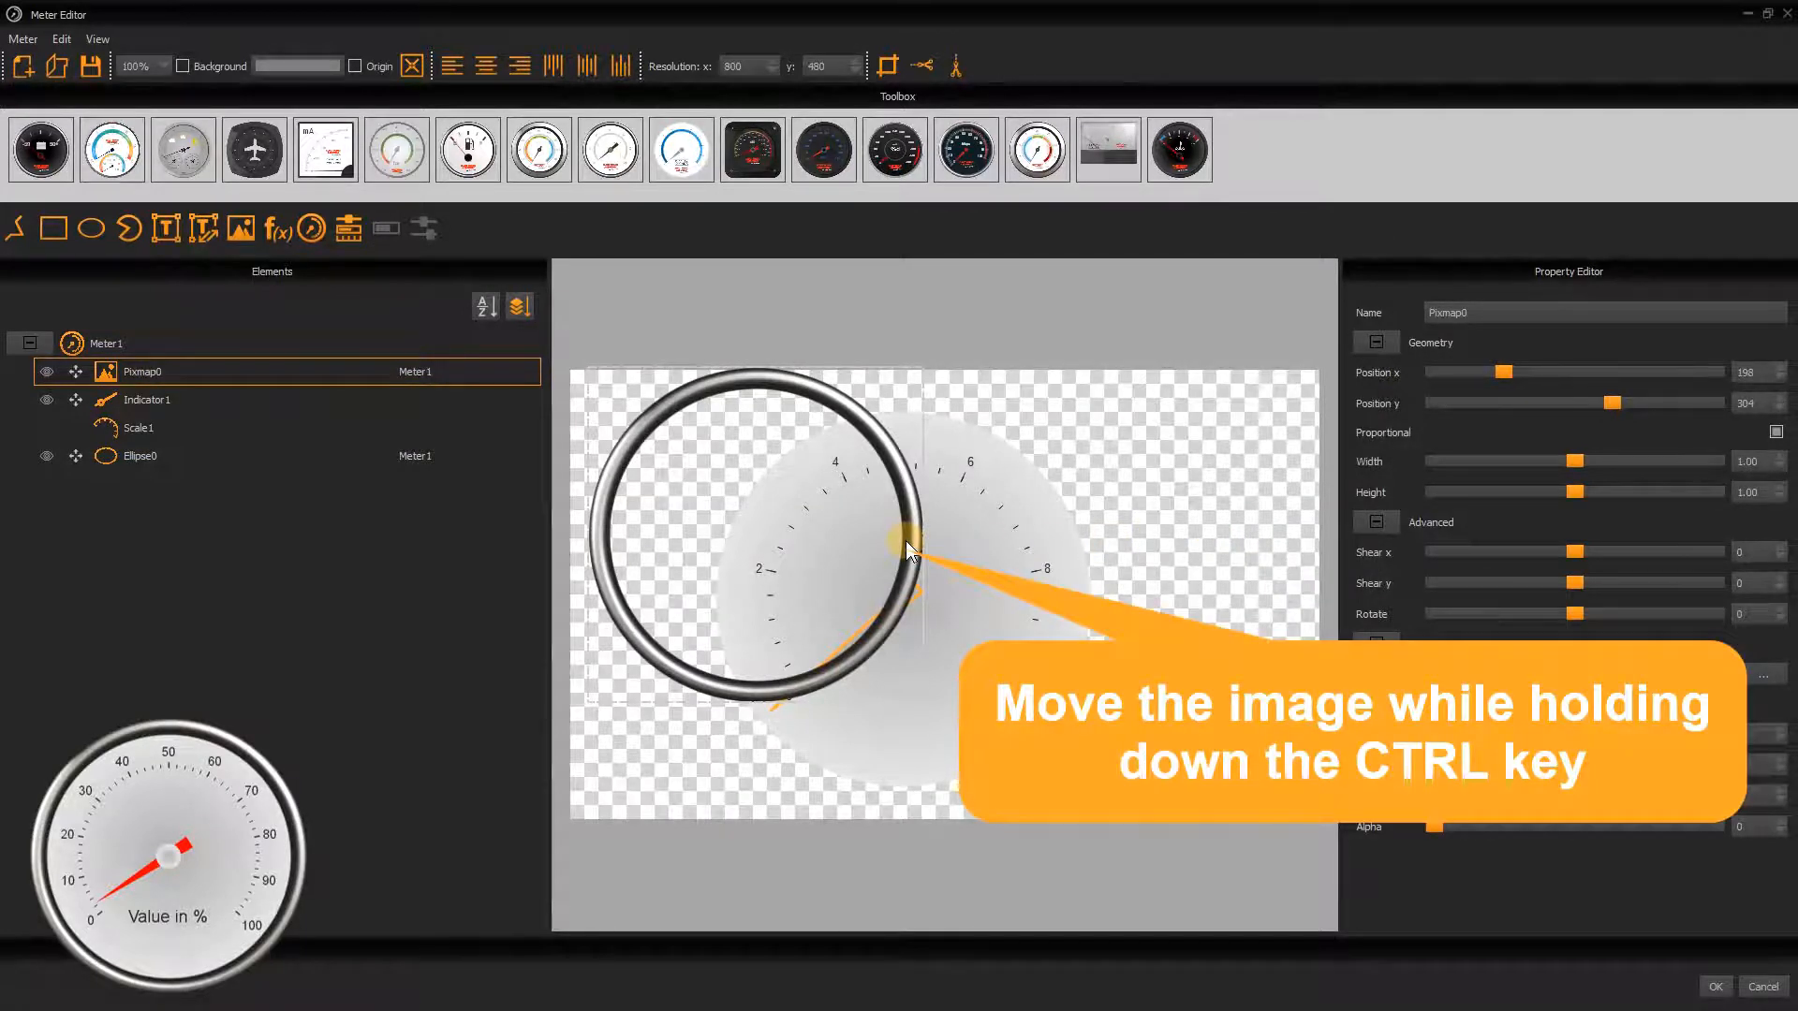
# - Center the frame pixmap on the dial and scale it proportionally to 1.25
pyautogui.moveTo(905, 532); pyautogui.dragTo(959, 592)
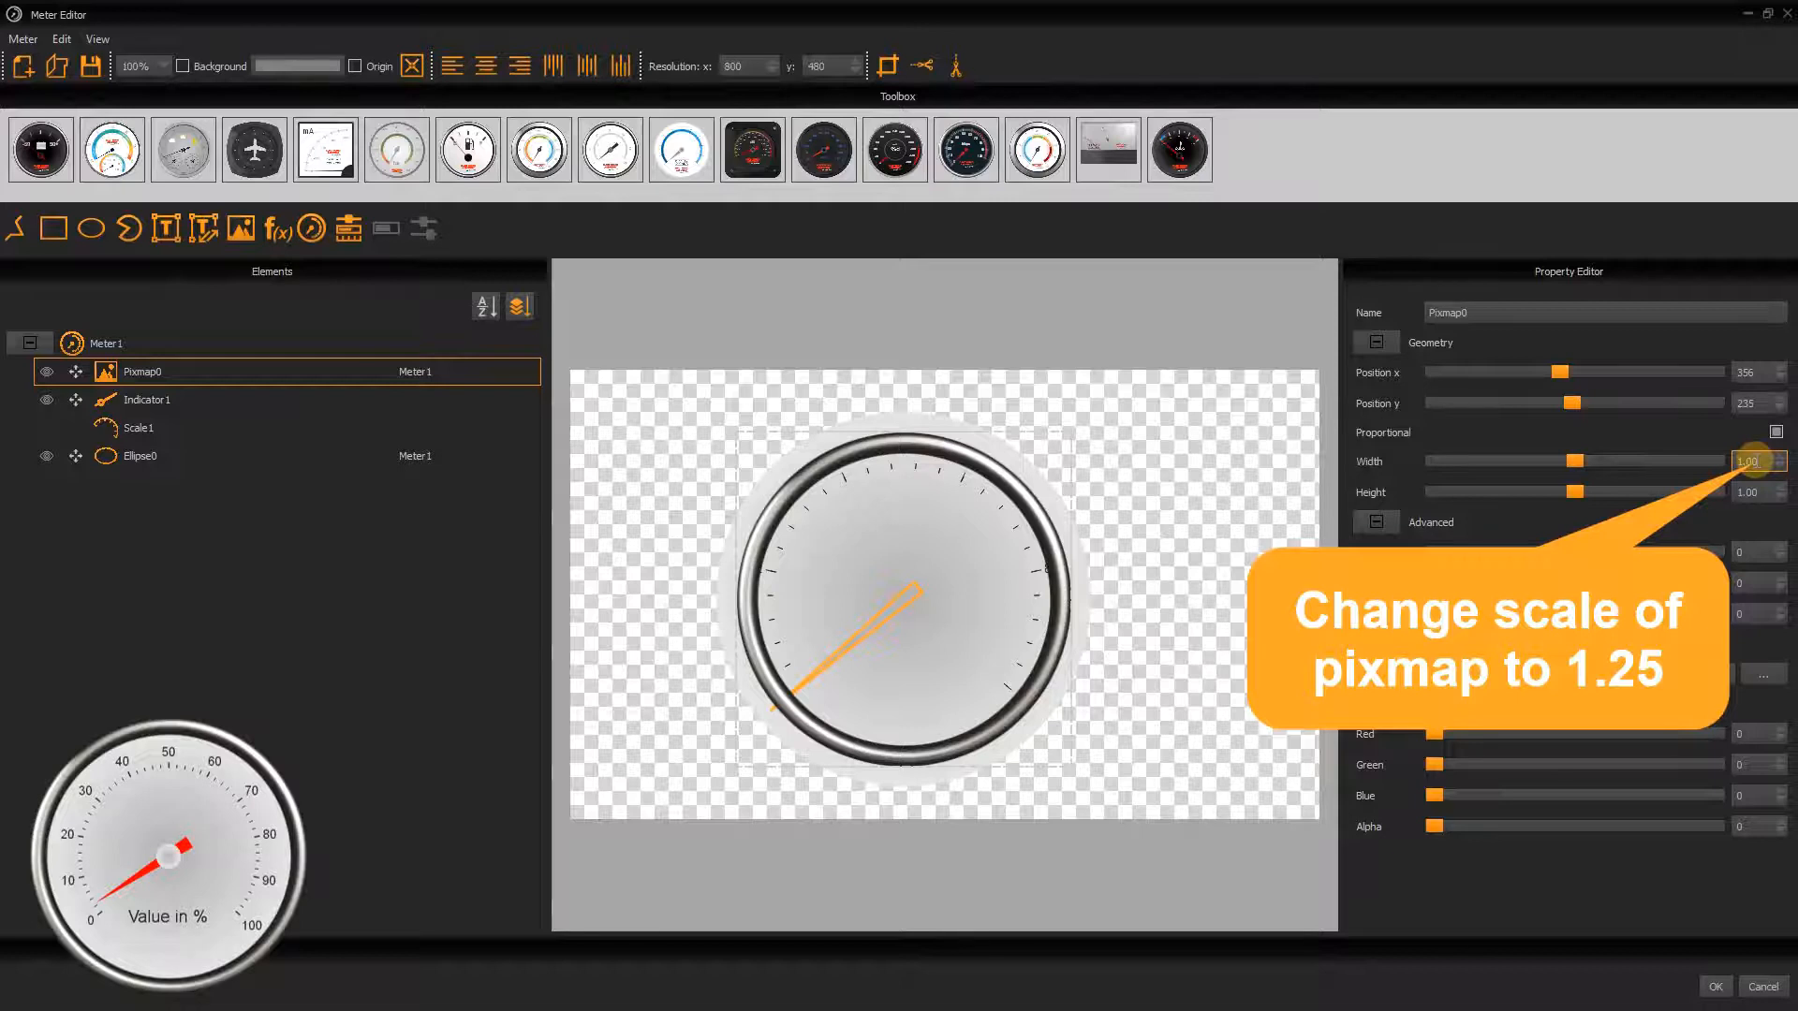
pyautogui.write('1.25')
pyautogui.press('Return')
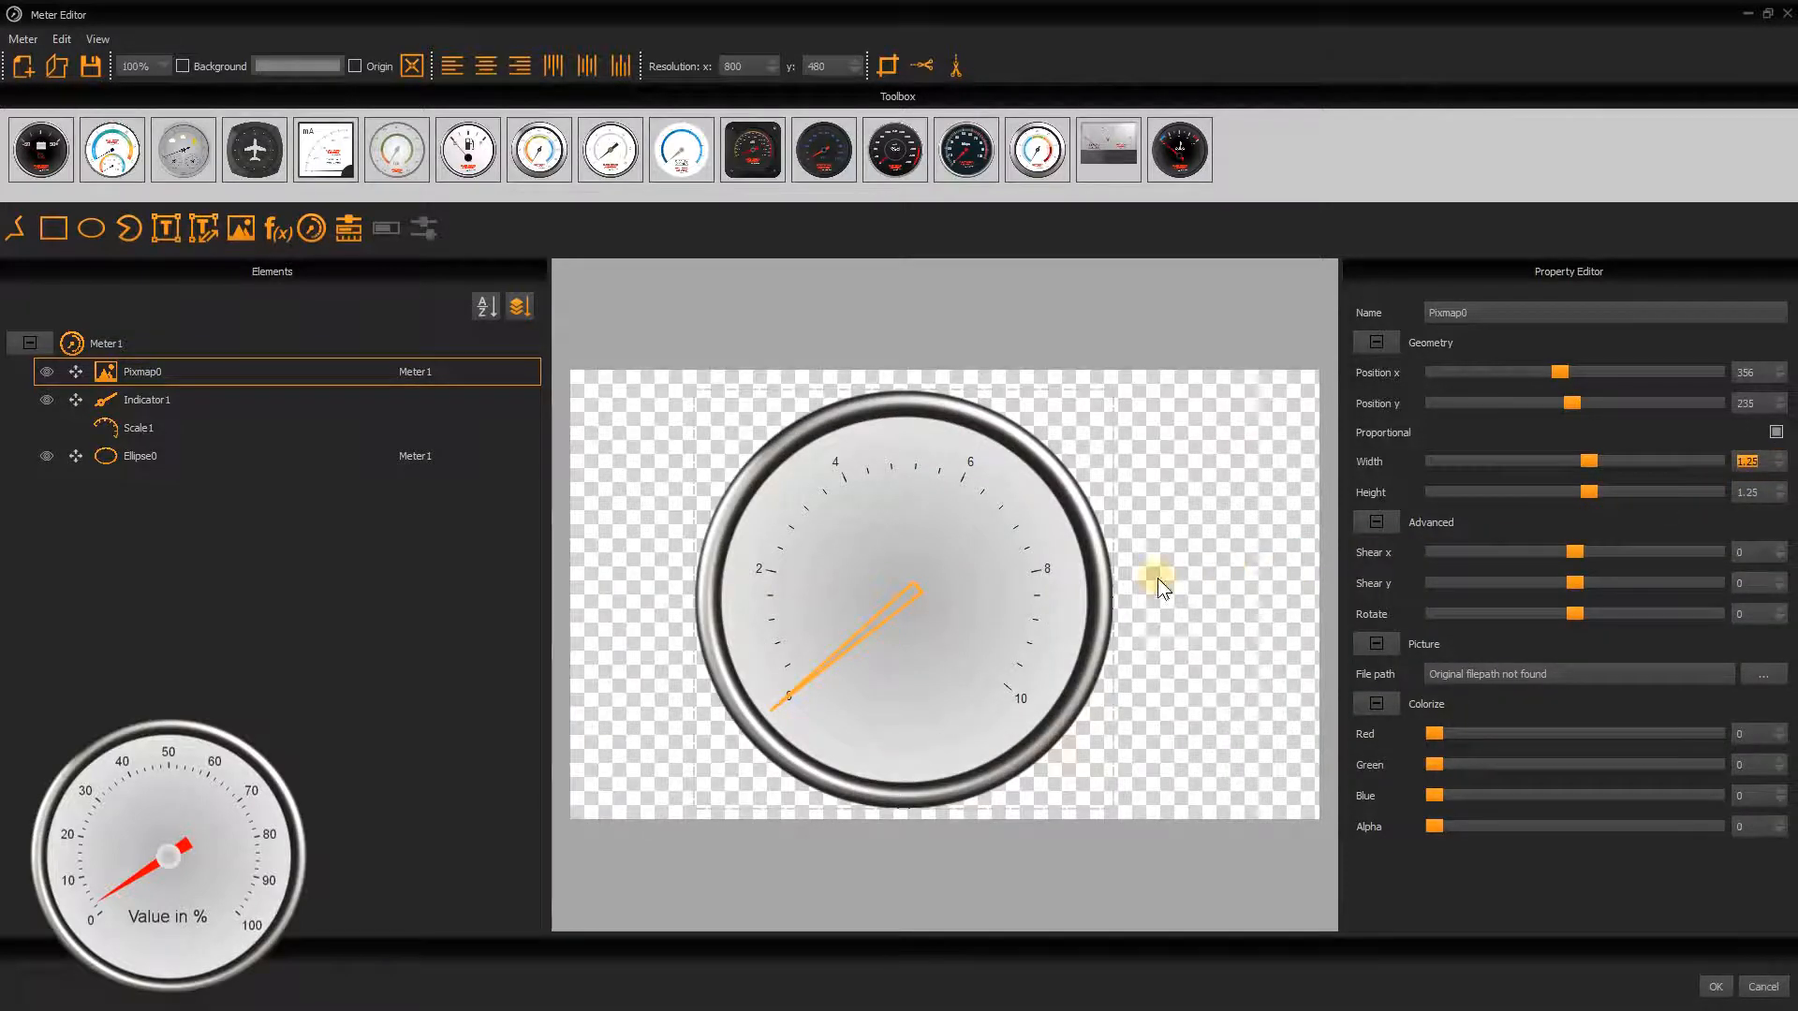
# - Lock the positions of the frame pixmap and the ellipse, and center the whole meter on the canvas
pyautogui.click(77, 373)
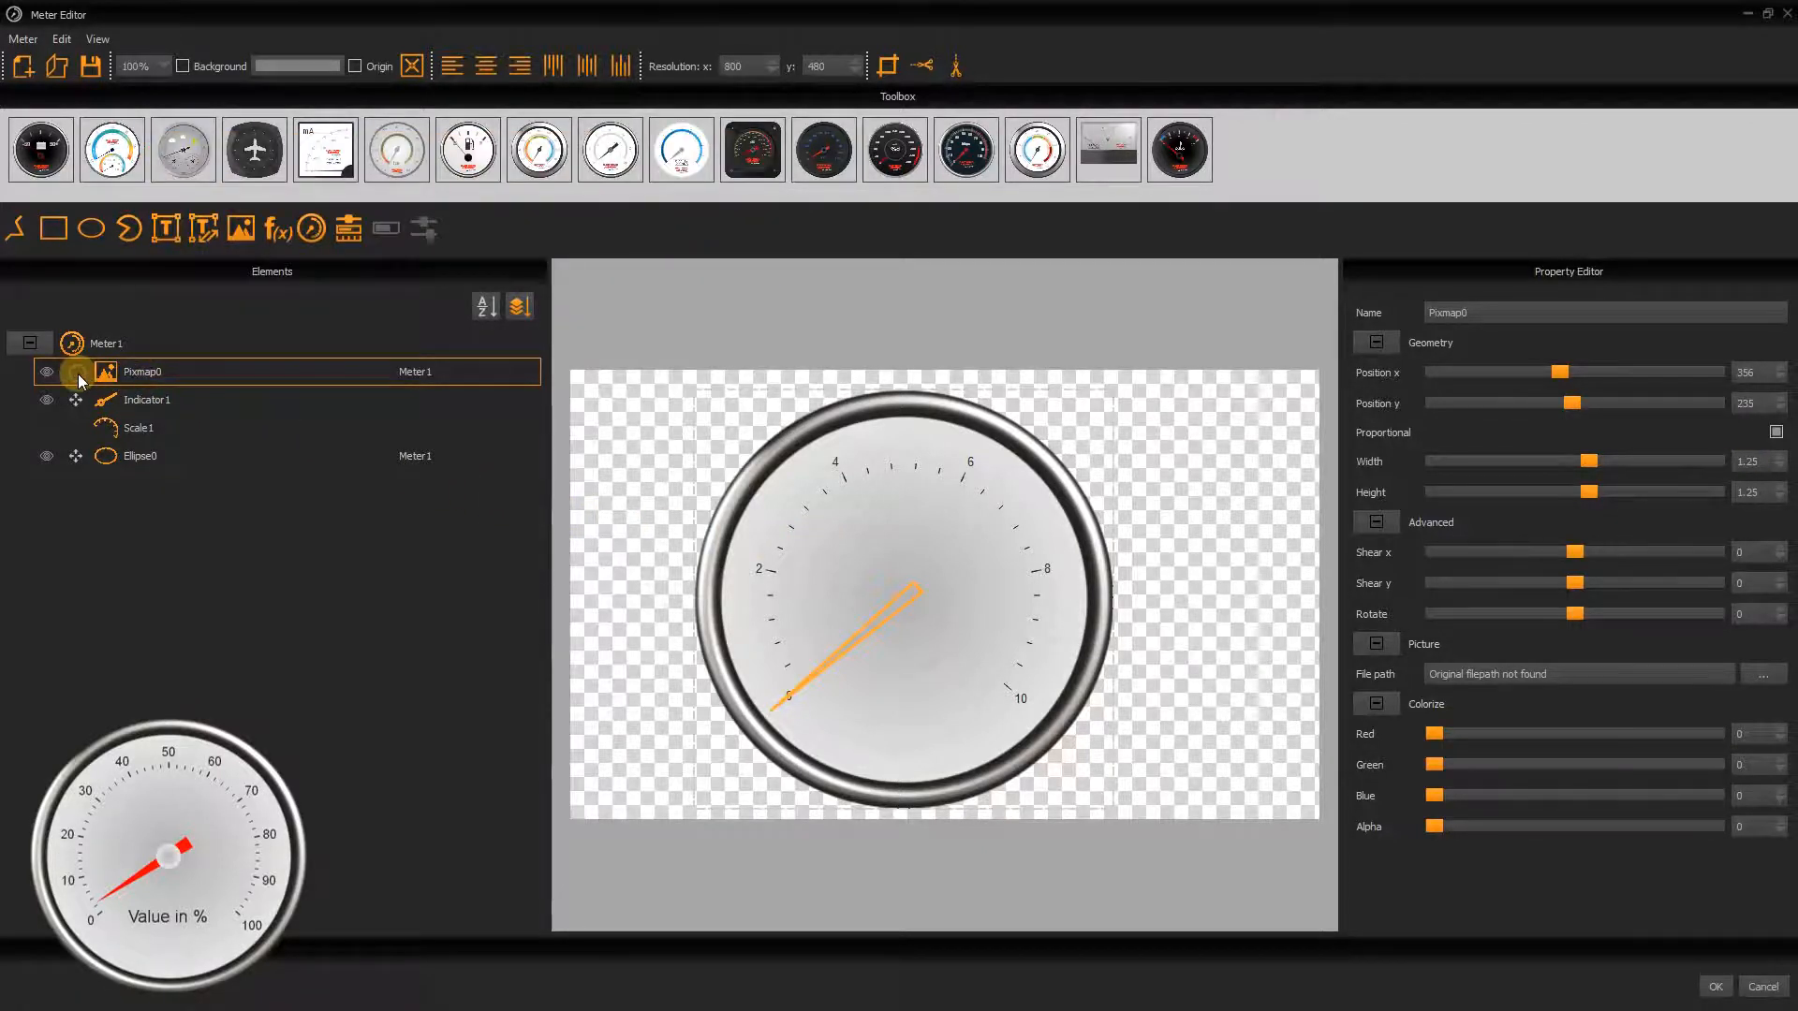
pyautogui.click(74, 457)
pyautogui.click(410, 68)
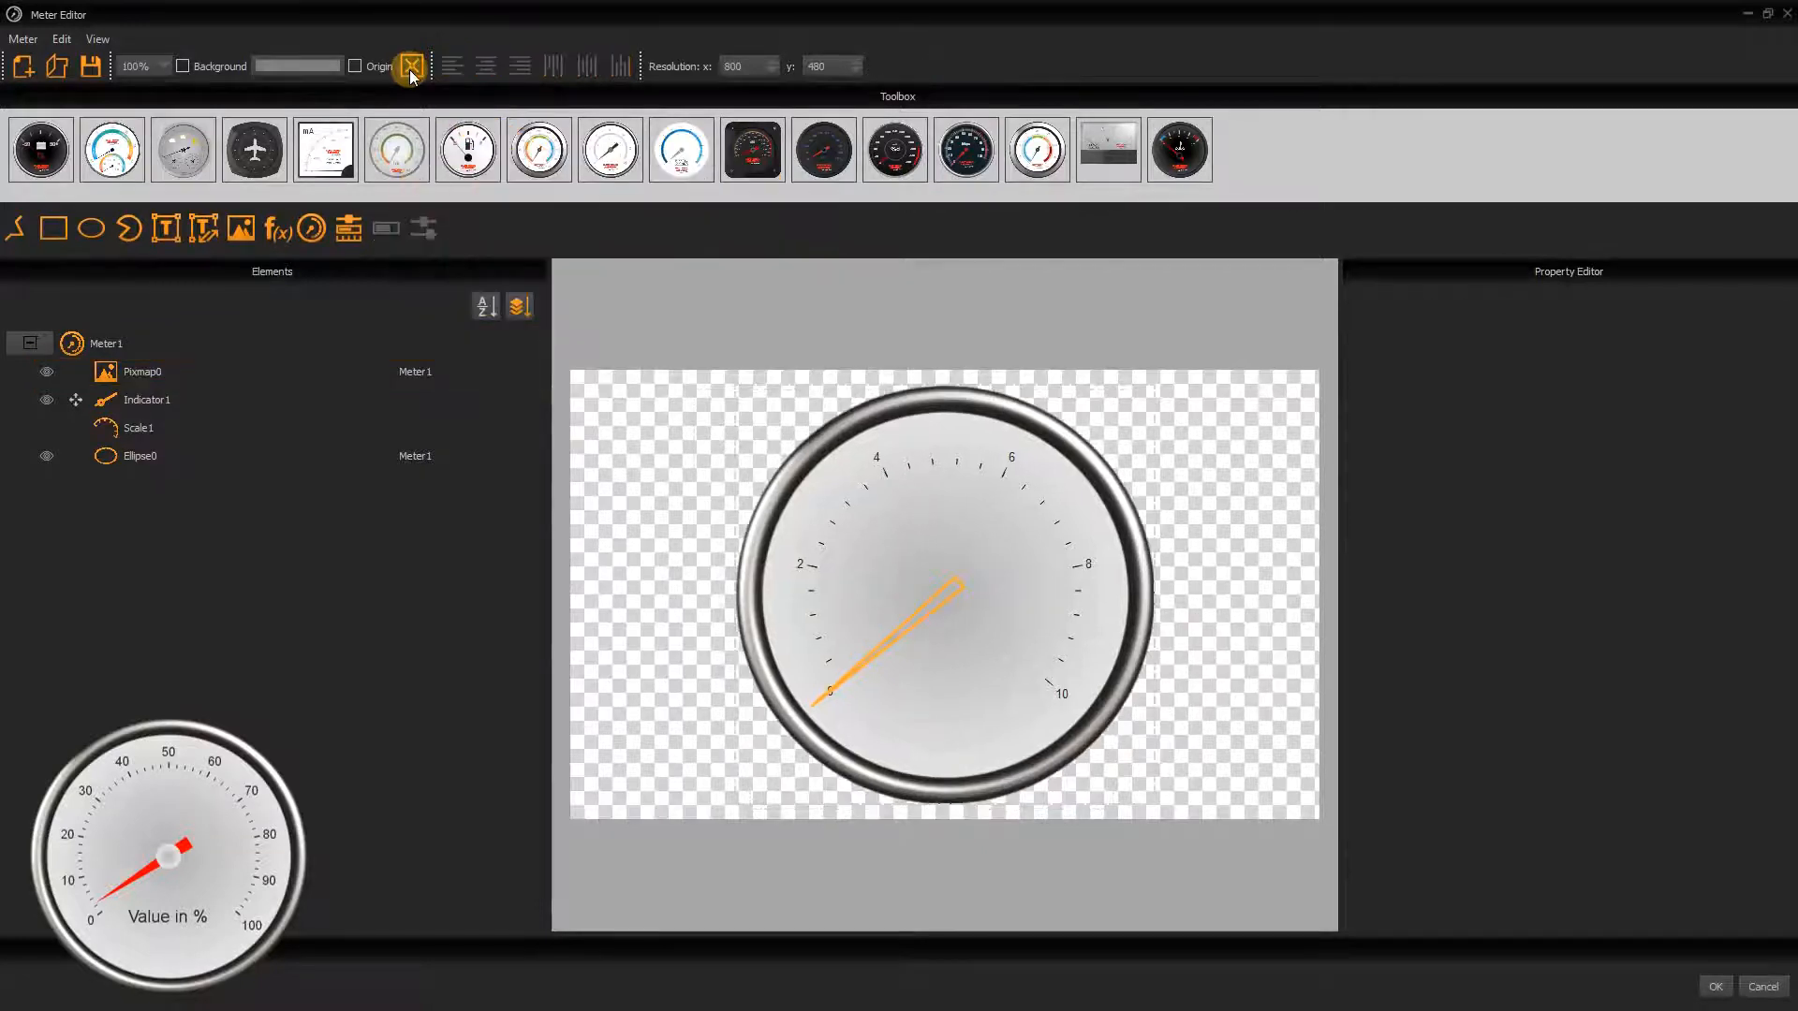
# - Set the main scale of Scale1 to 10 segments with a line width of 2
pyautogui.click(146, 430)
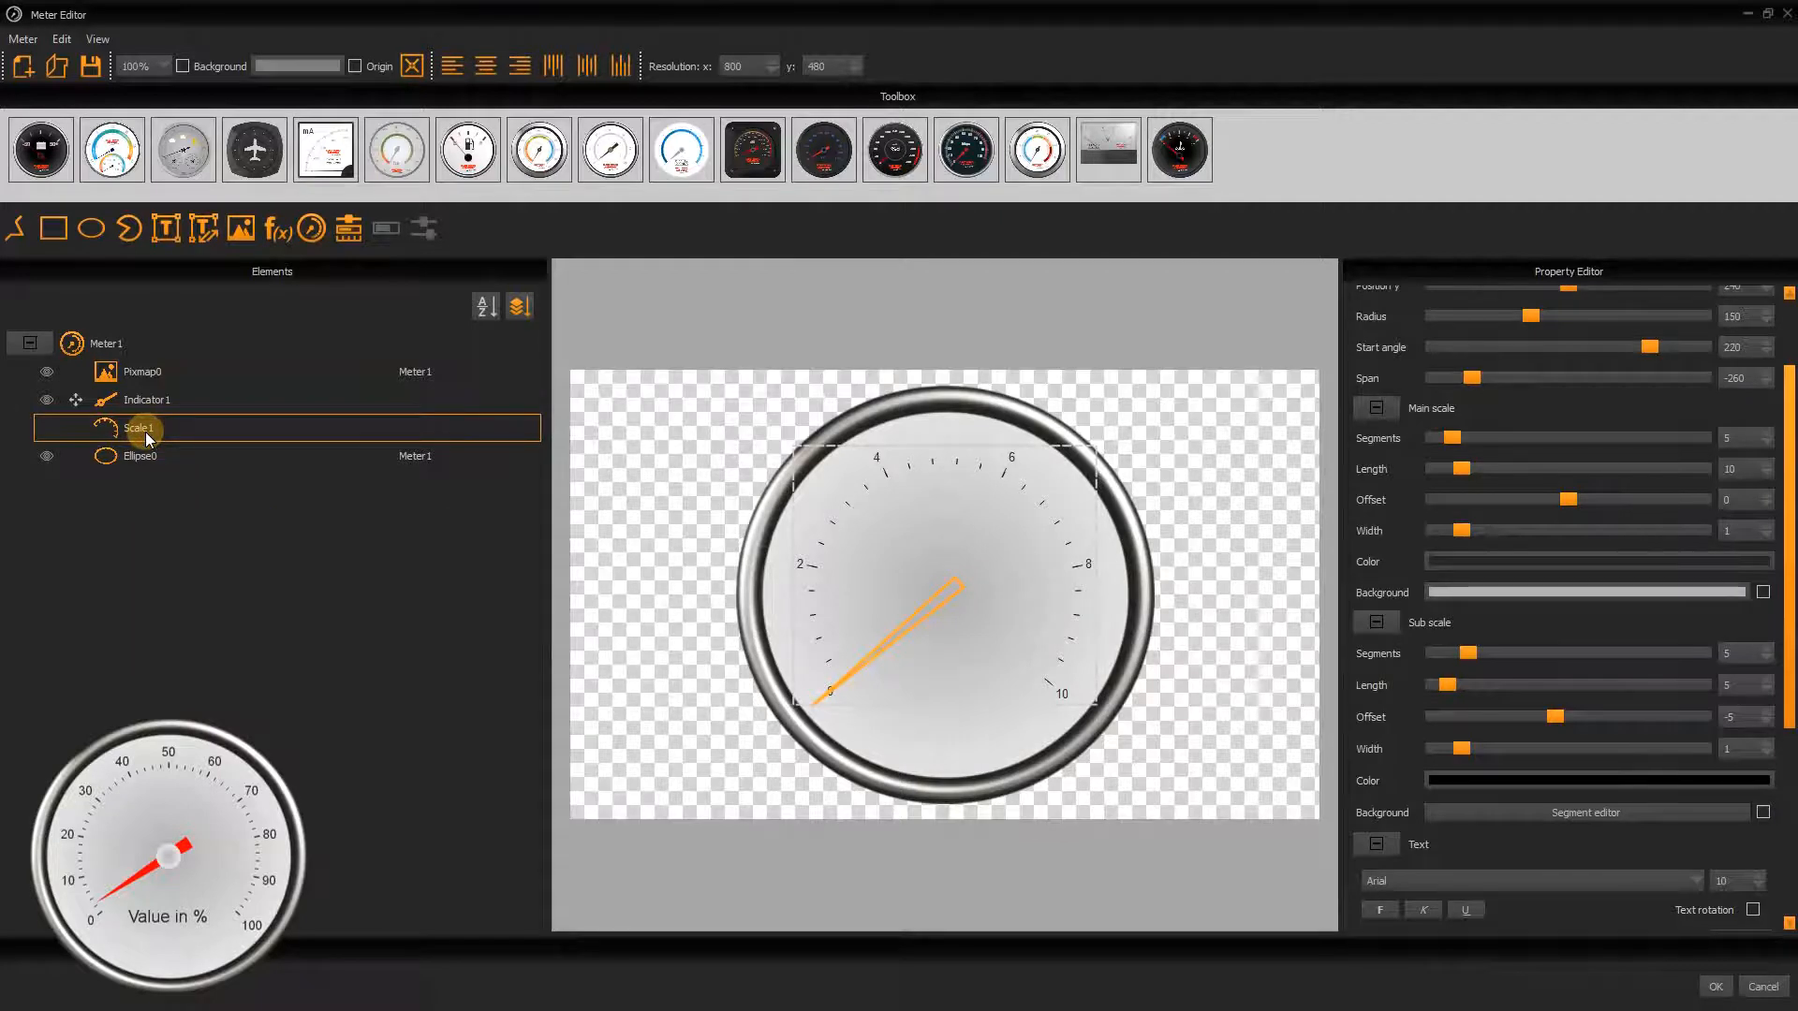
pyautogui.click(1728, 437)
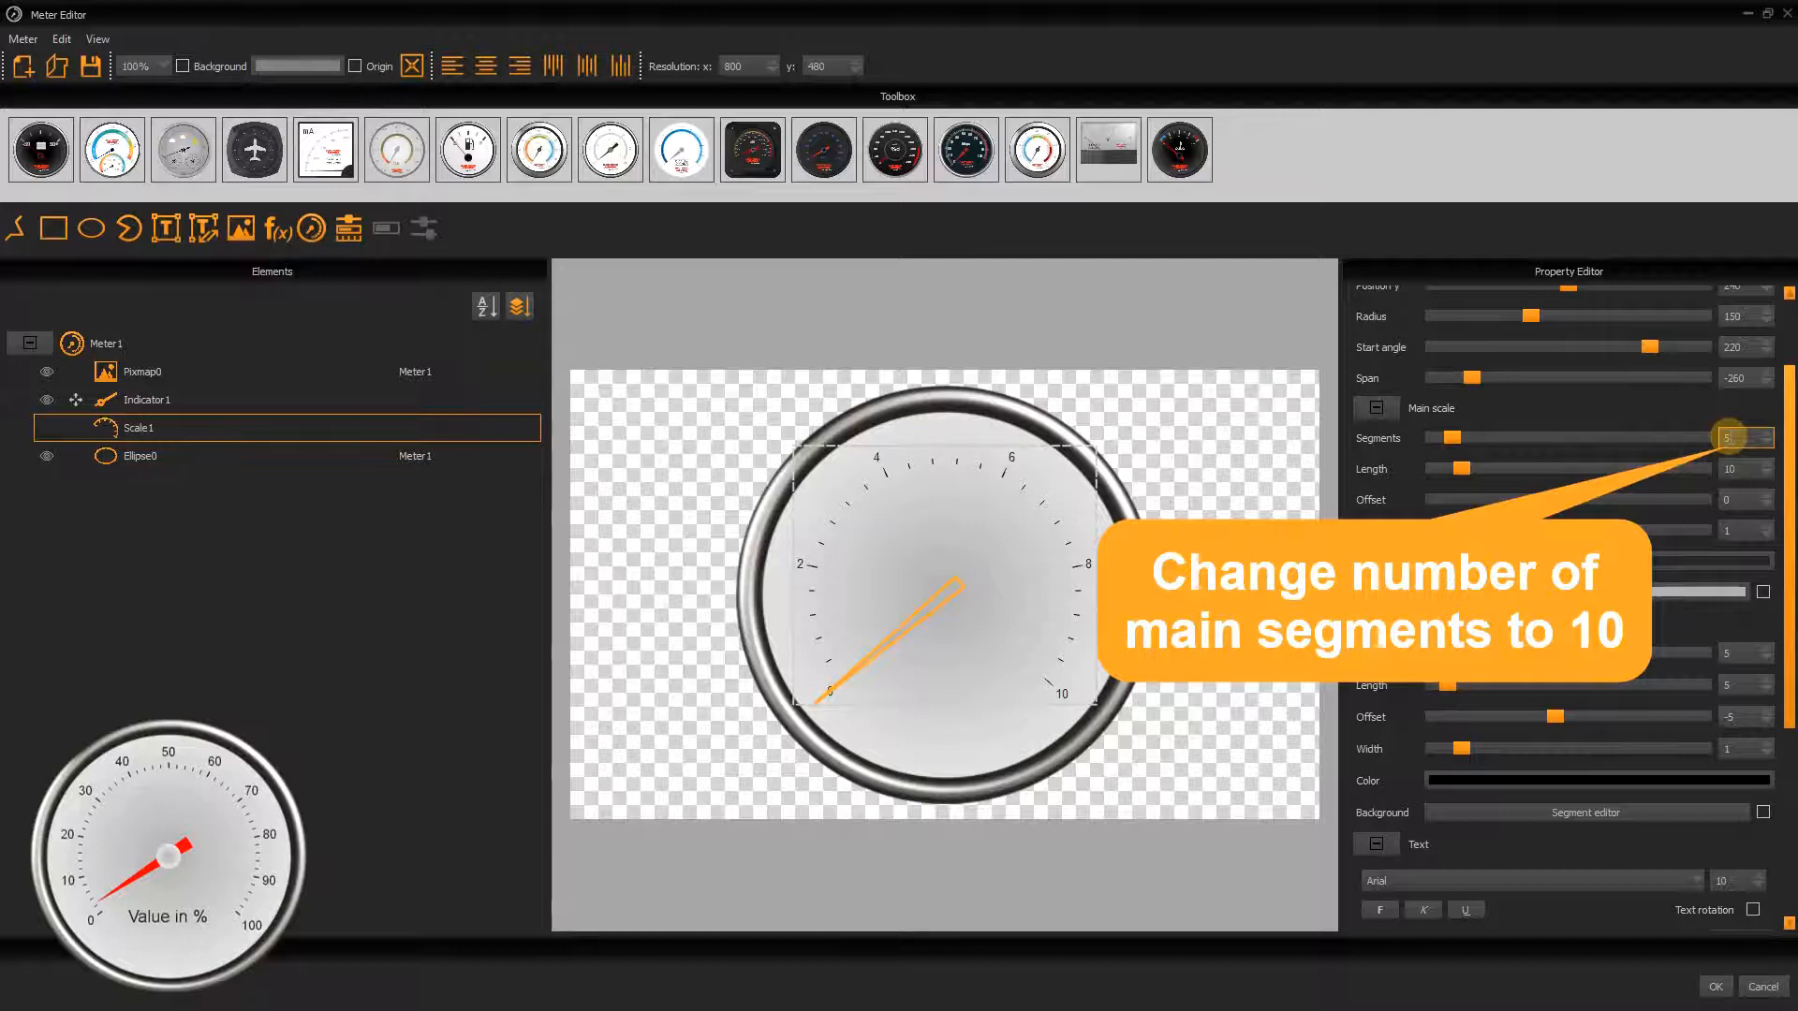
pyautogui.write('10')
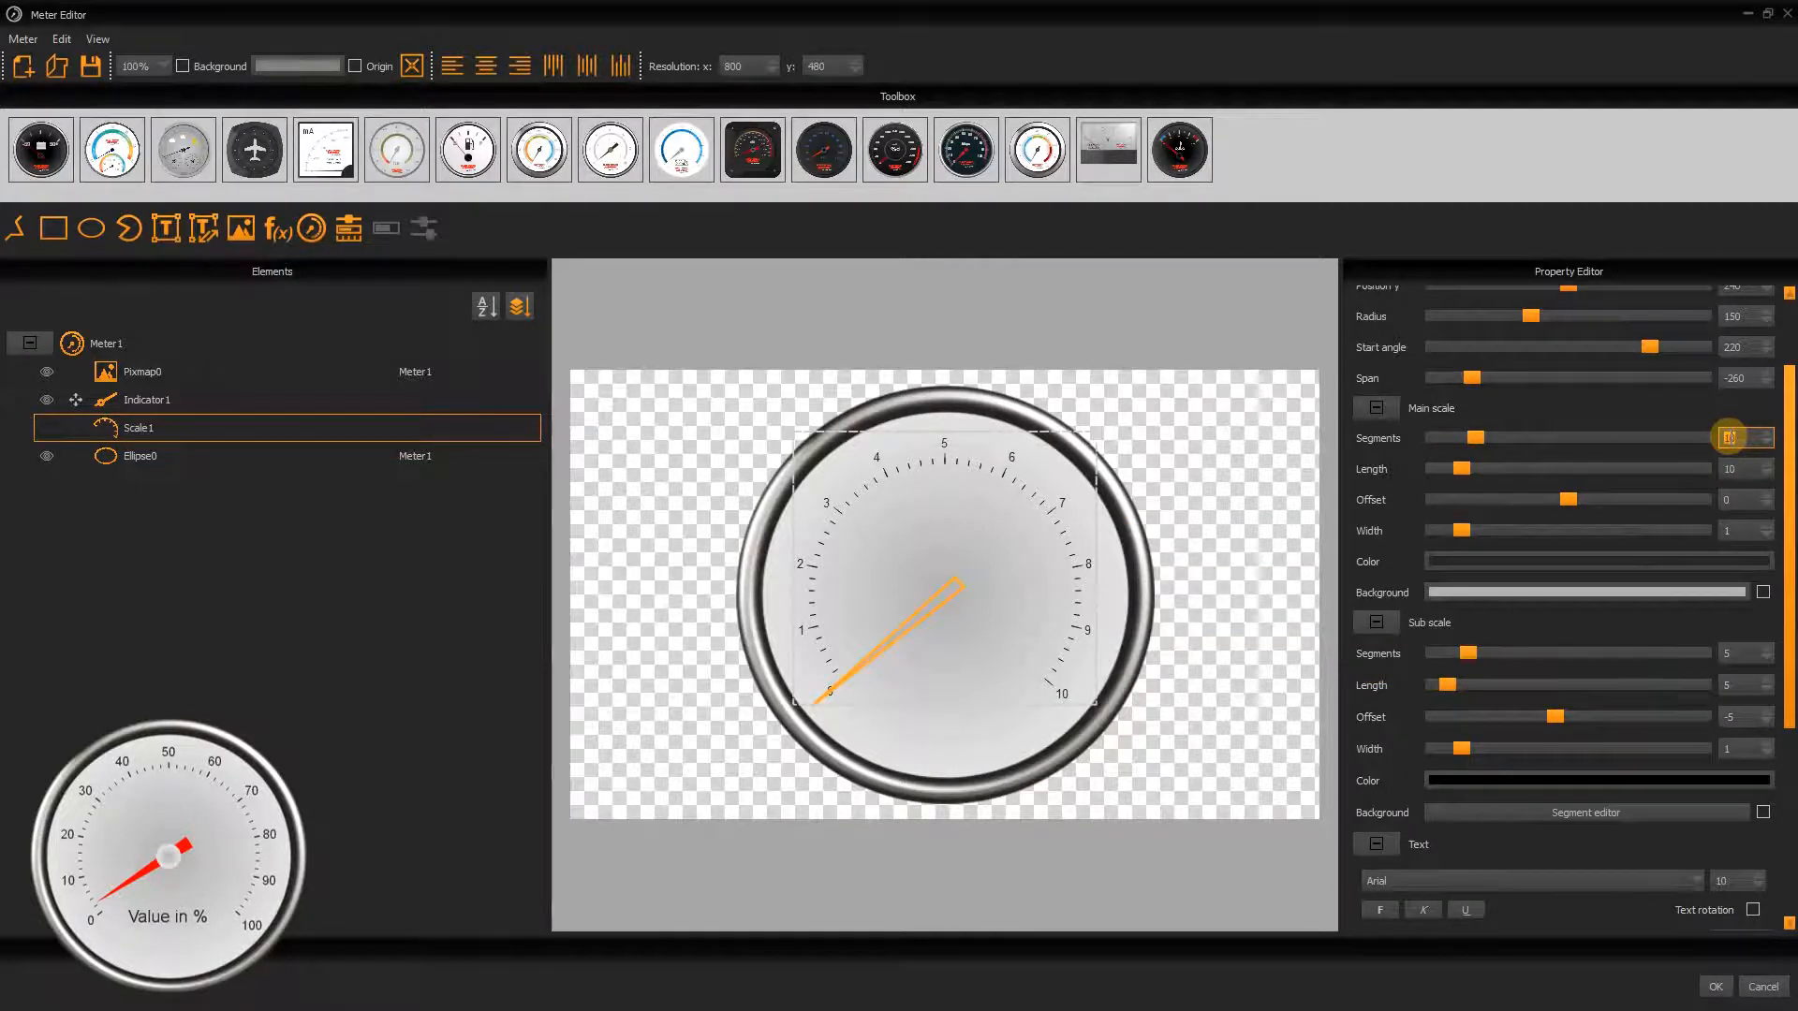
pyautogui.doubleClick(1745, 531)
pyautogui.press('Return')
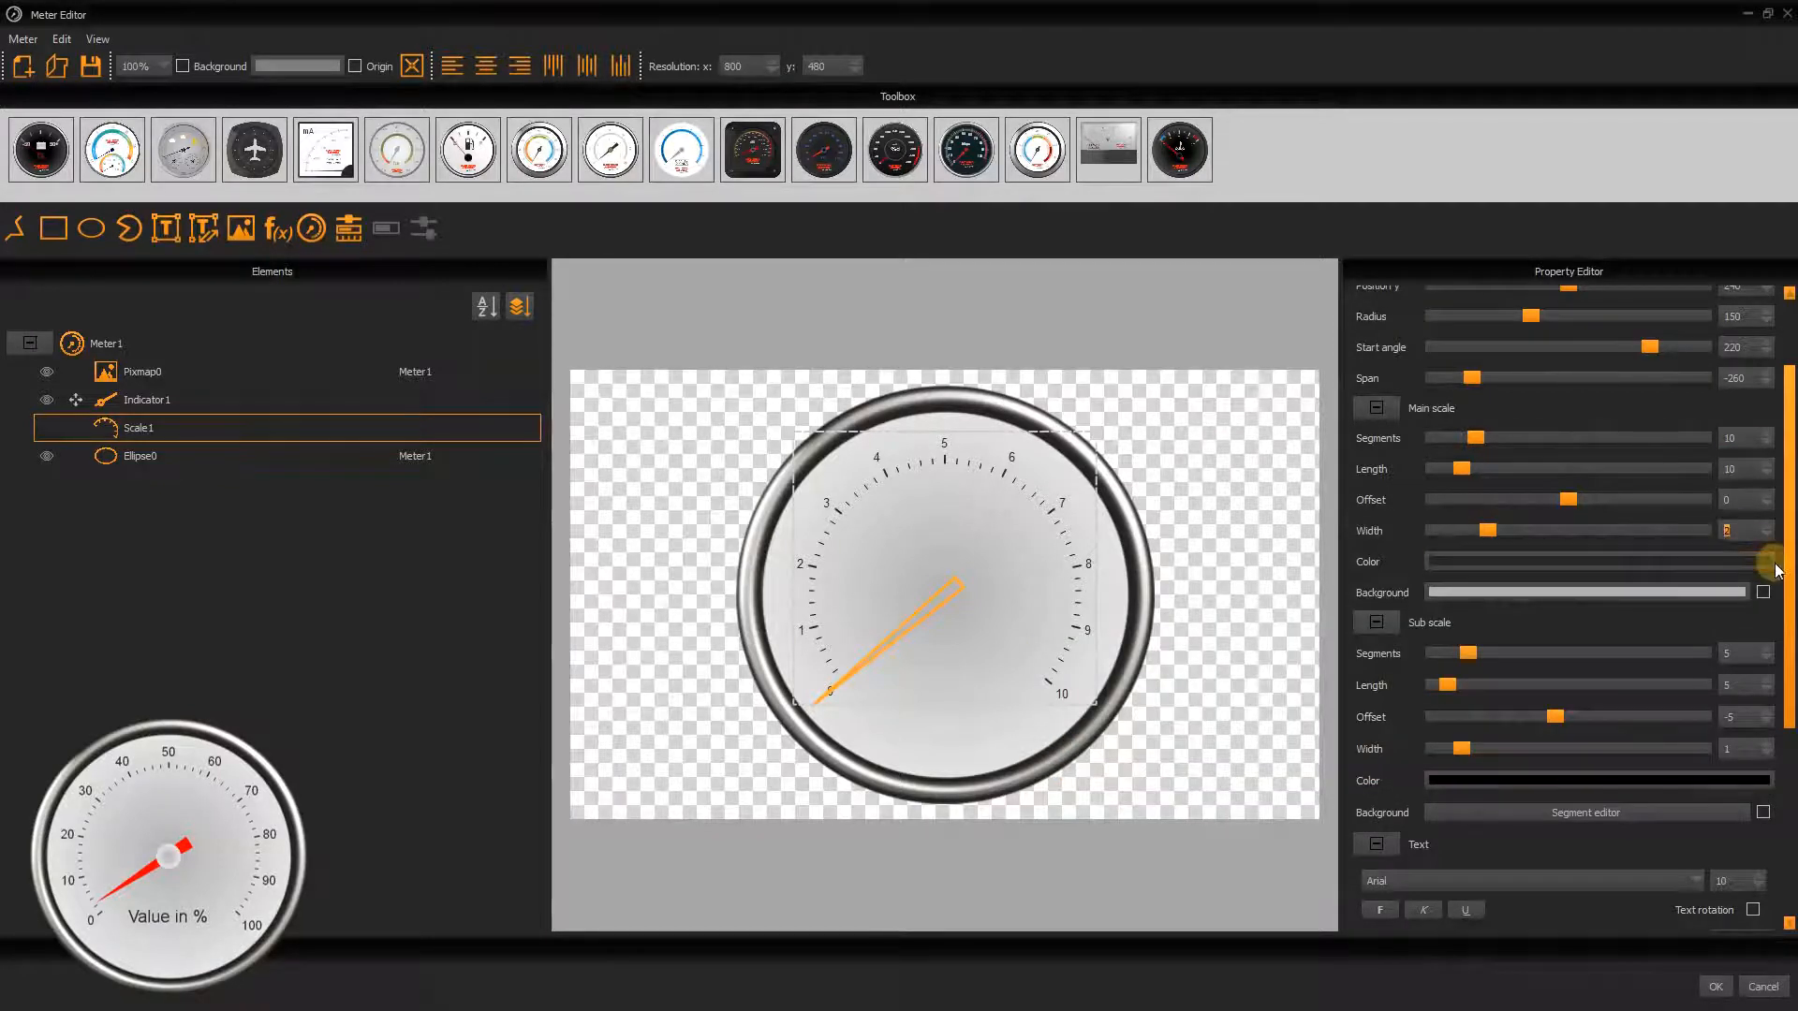
# - Set the scale text's font size to 15 and its automatic end value to 100
pyautogui.moveTo(1790, 573); pyautogui.dragTo(1791, 709)
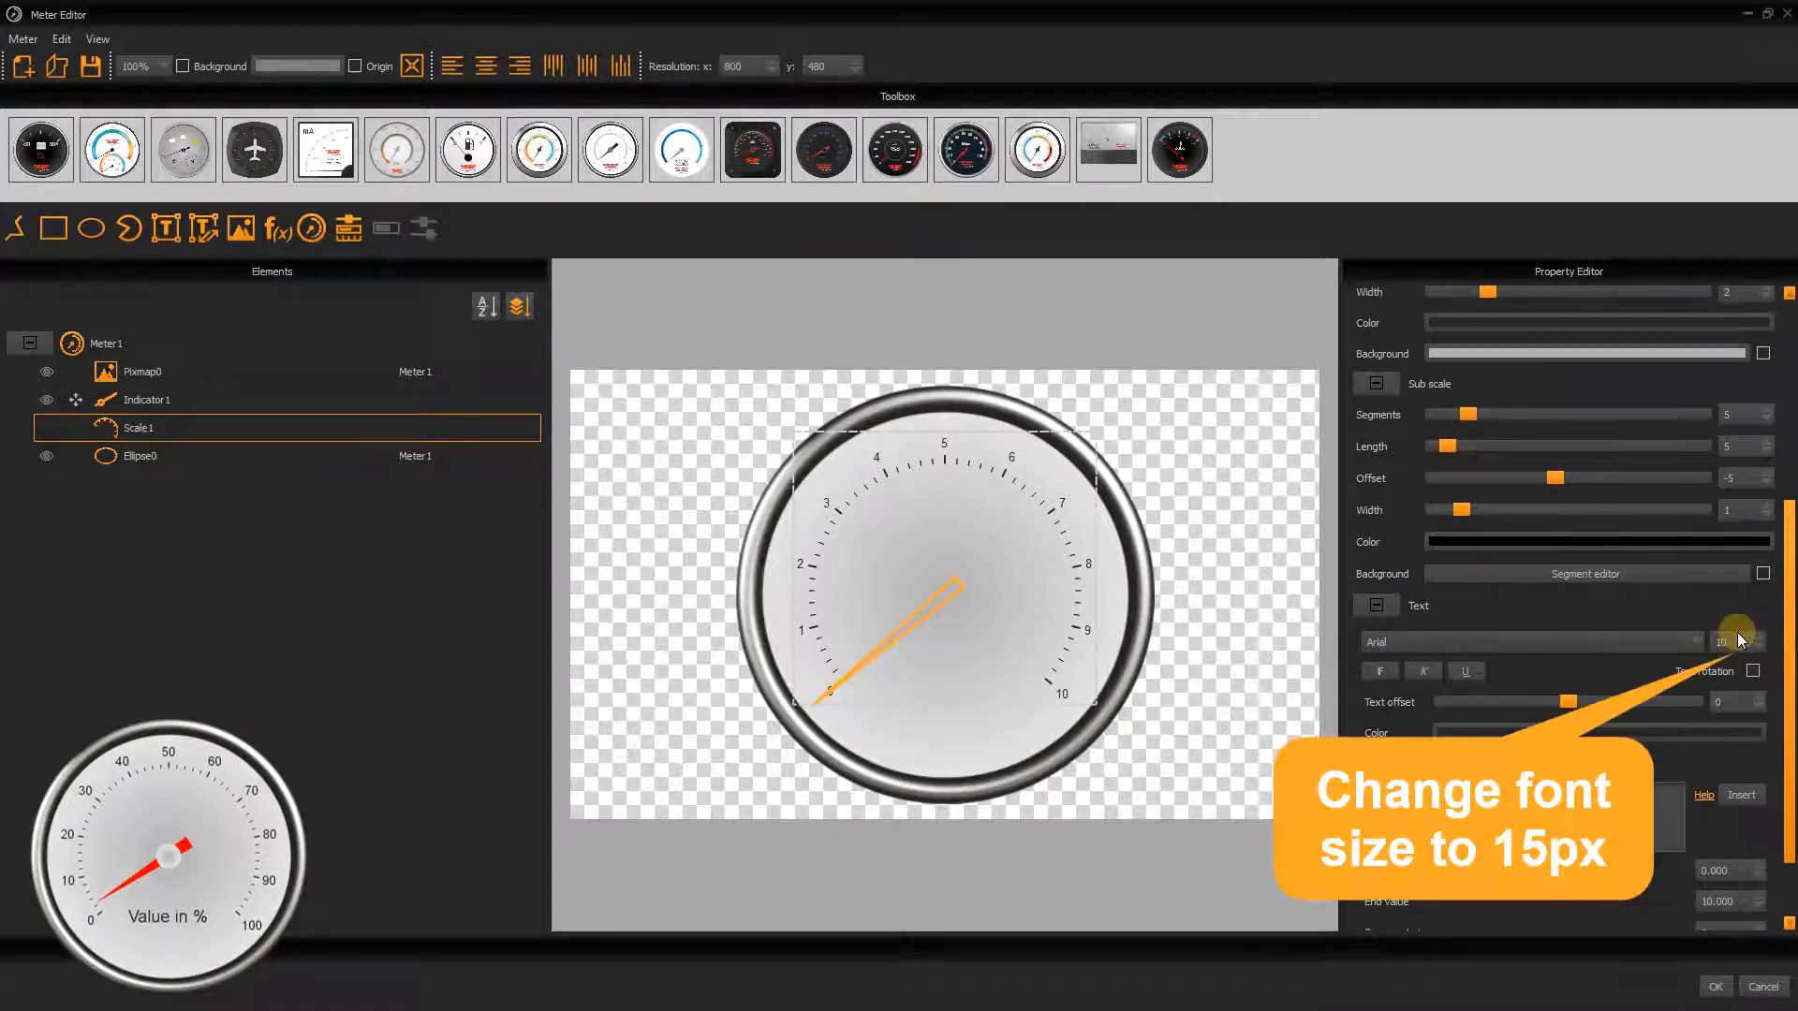
pyautogui.doubleClick(1734, 641)
pyautogui.write('15')
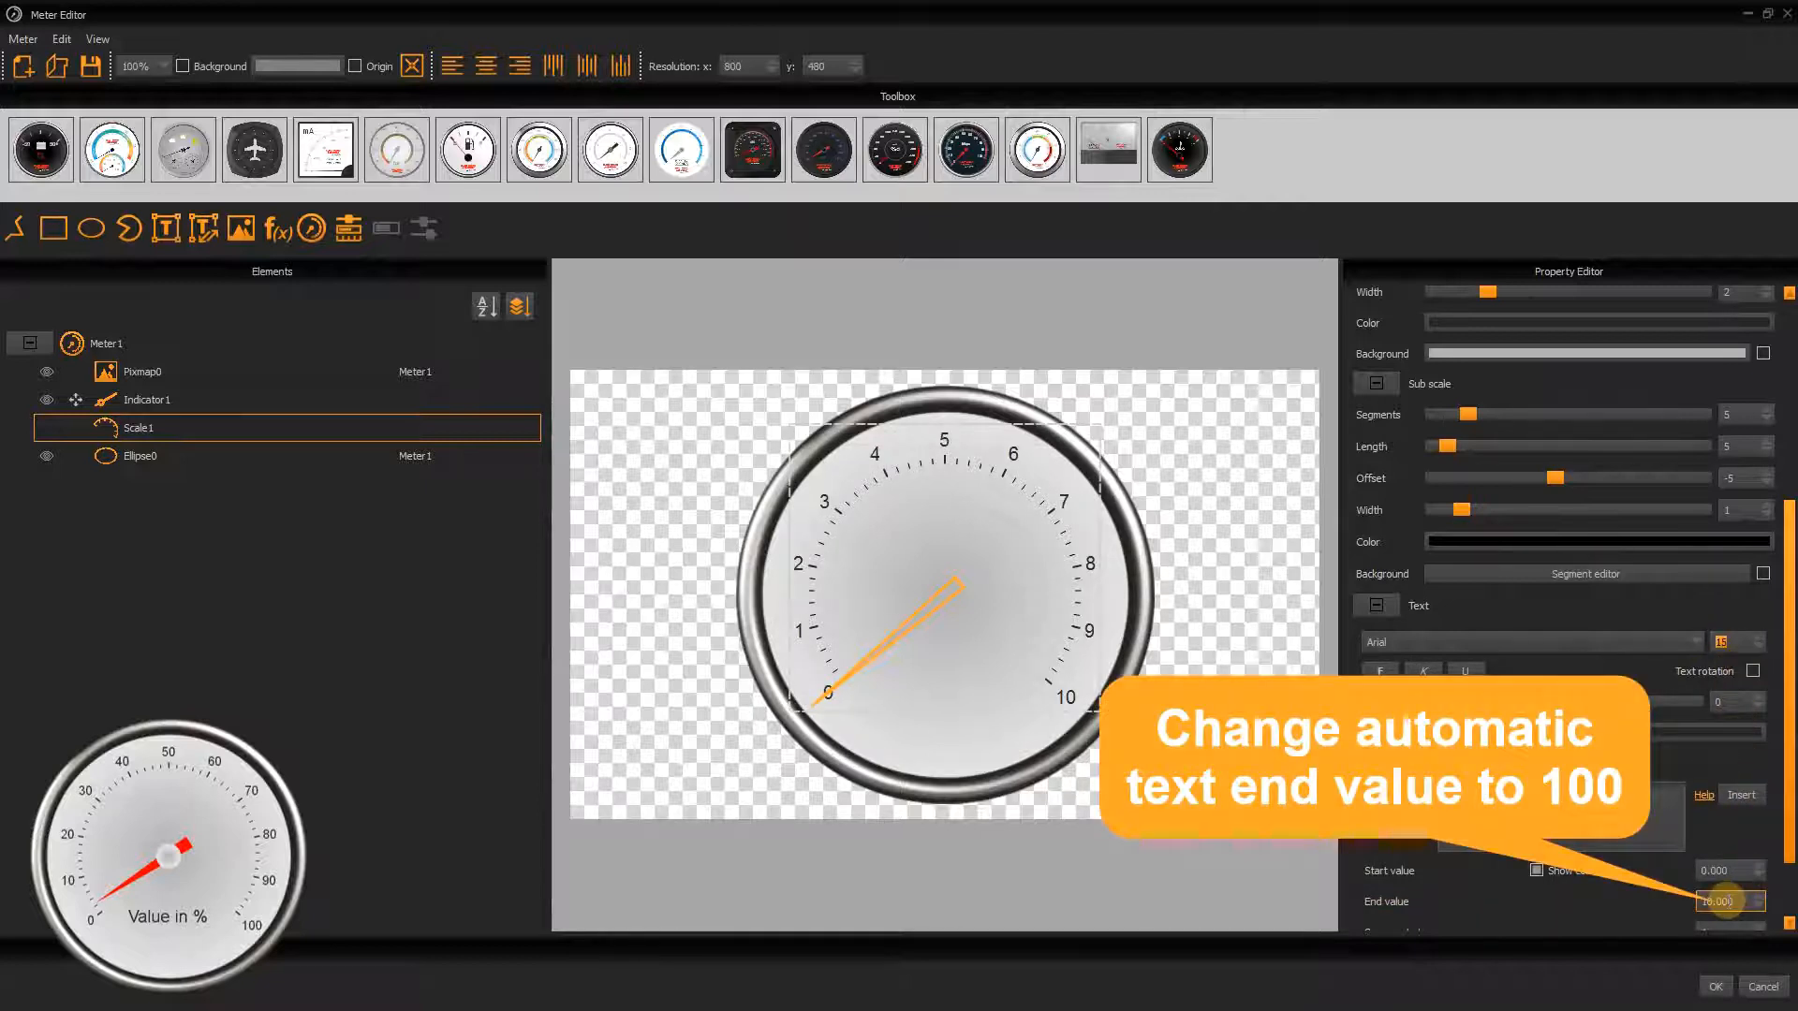
pyautogui.doubleClick(1721, 901)
pyautogui.write('100')
pyautogui.press('Return')
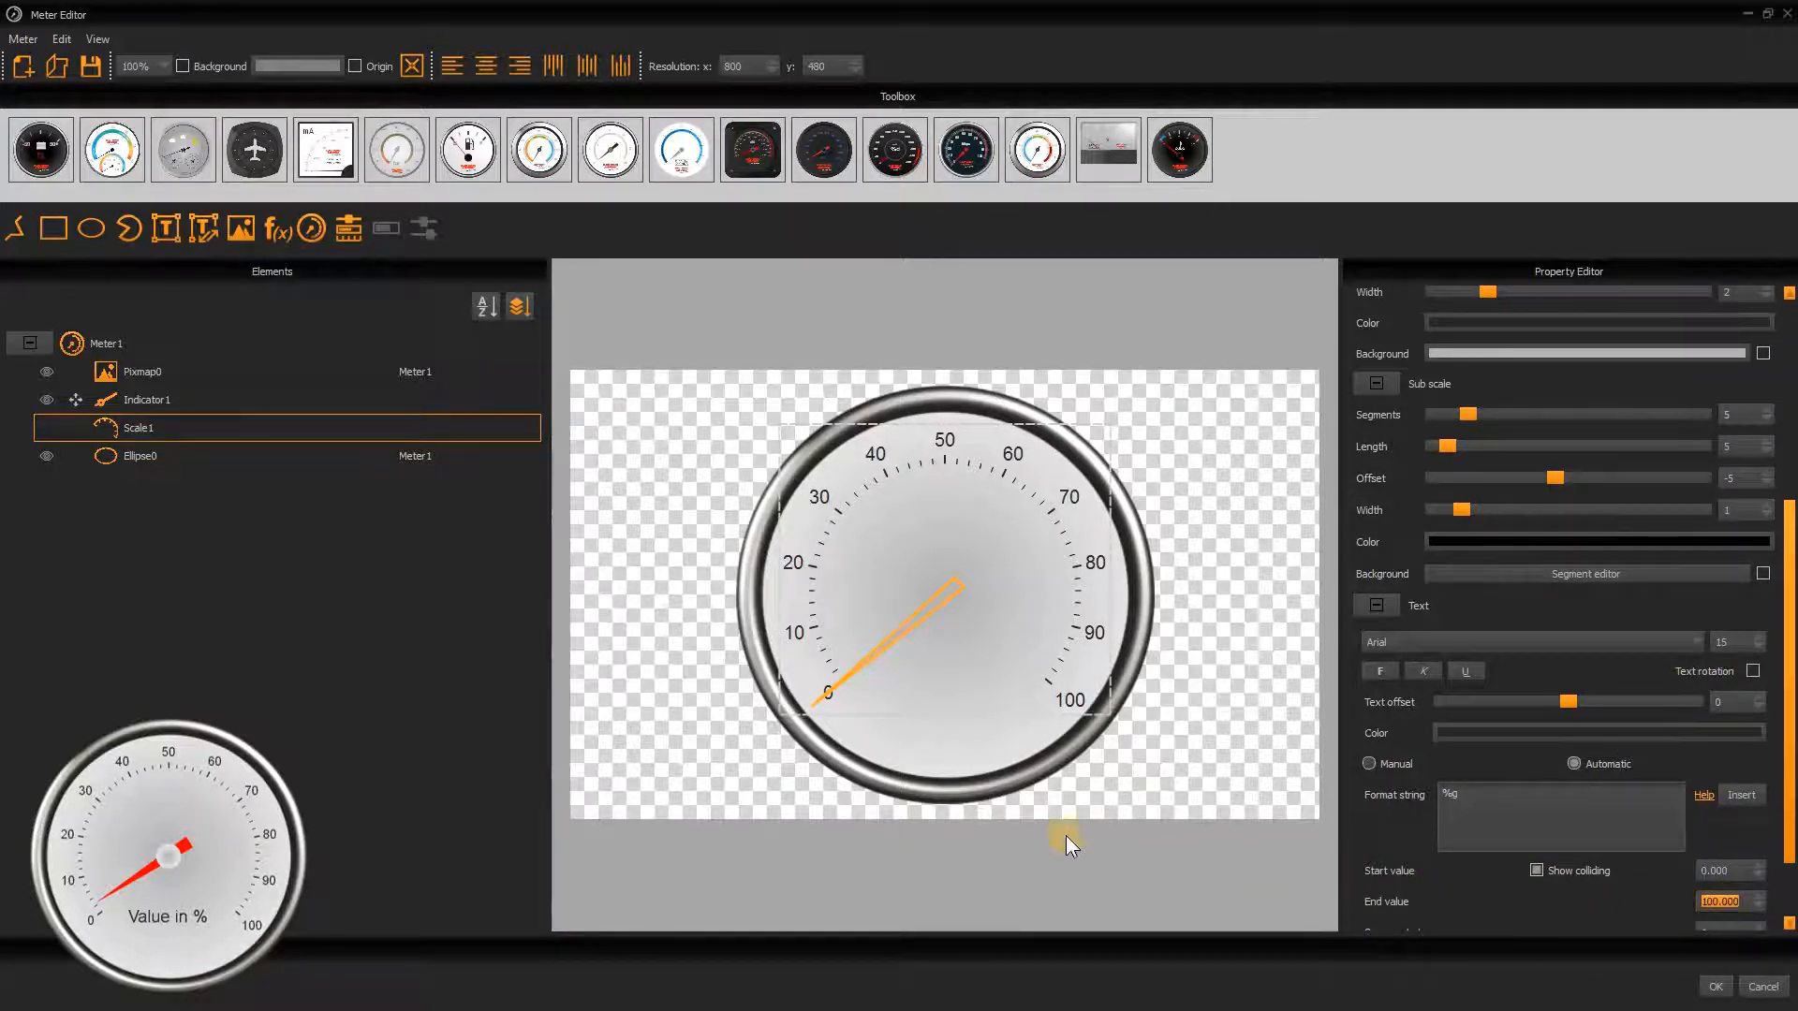
# - Set the needle Indicator1's line type to NoPen and its fill color to solid red #ff0000
pyautogui.click(155, 398)
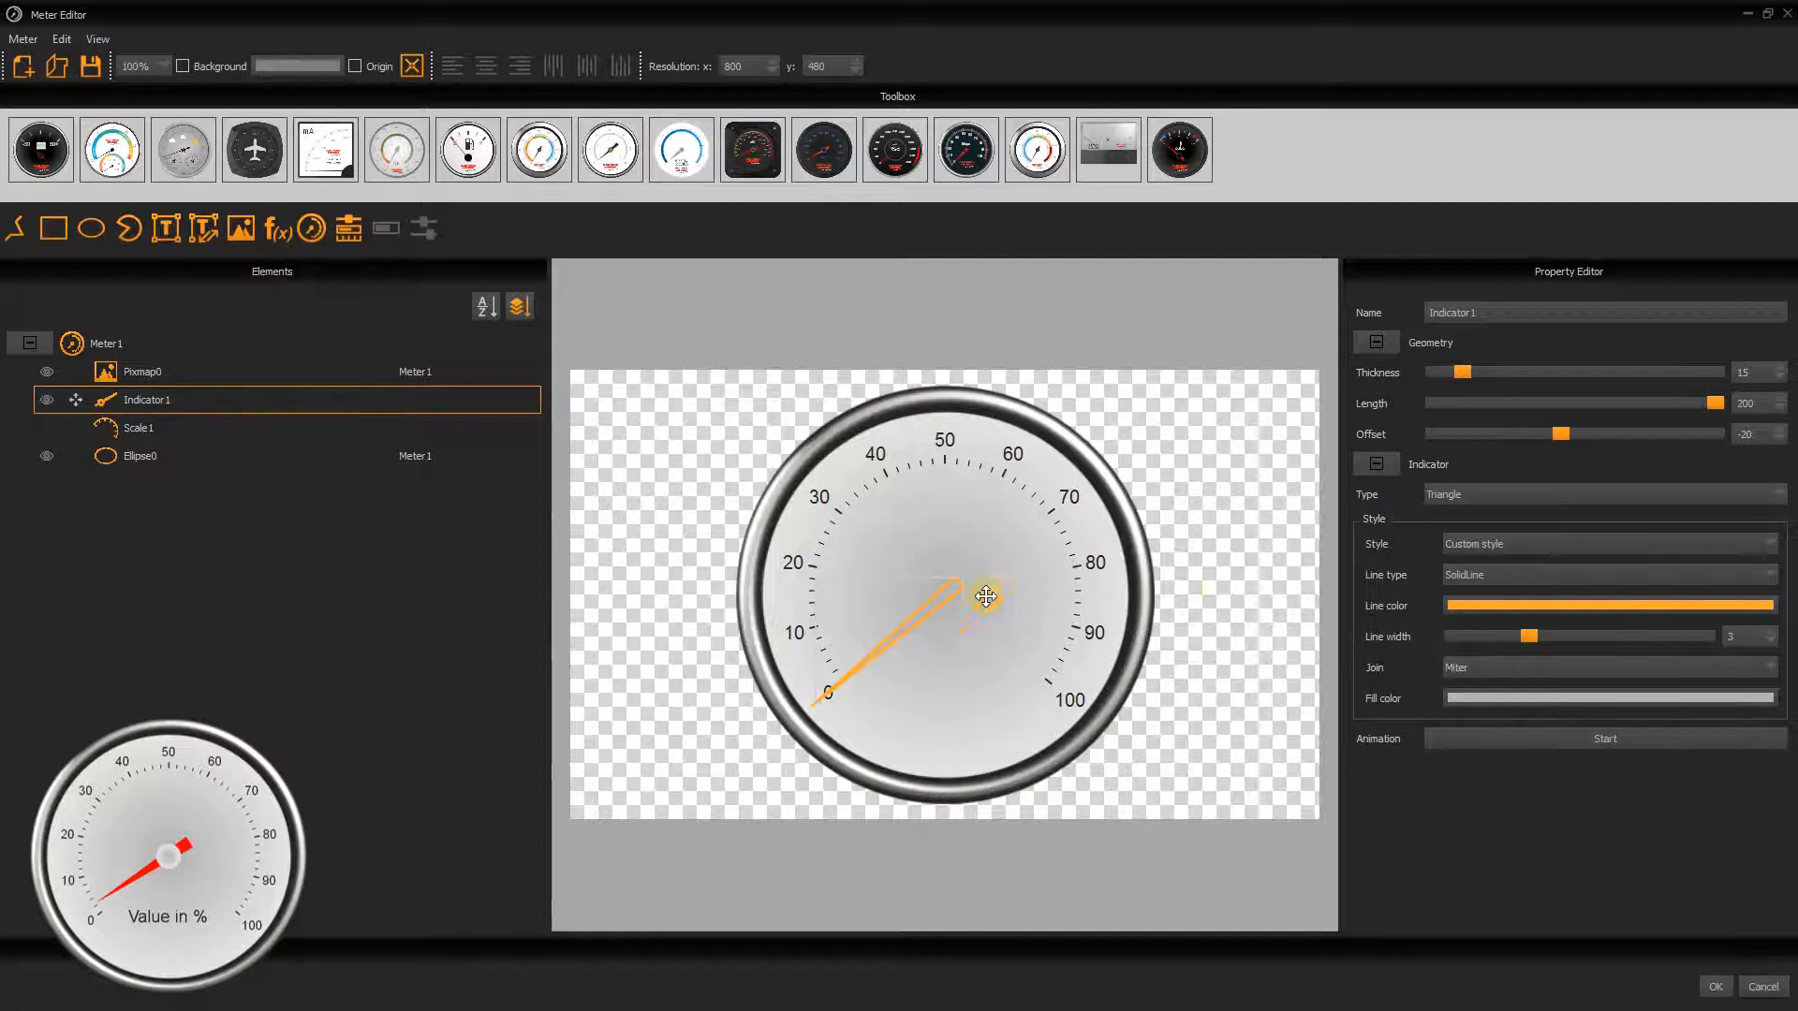
pyautogui.click(1470, 573)
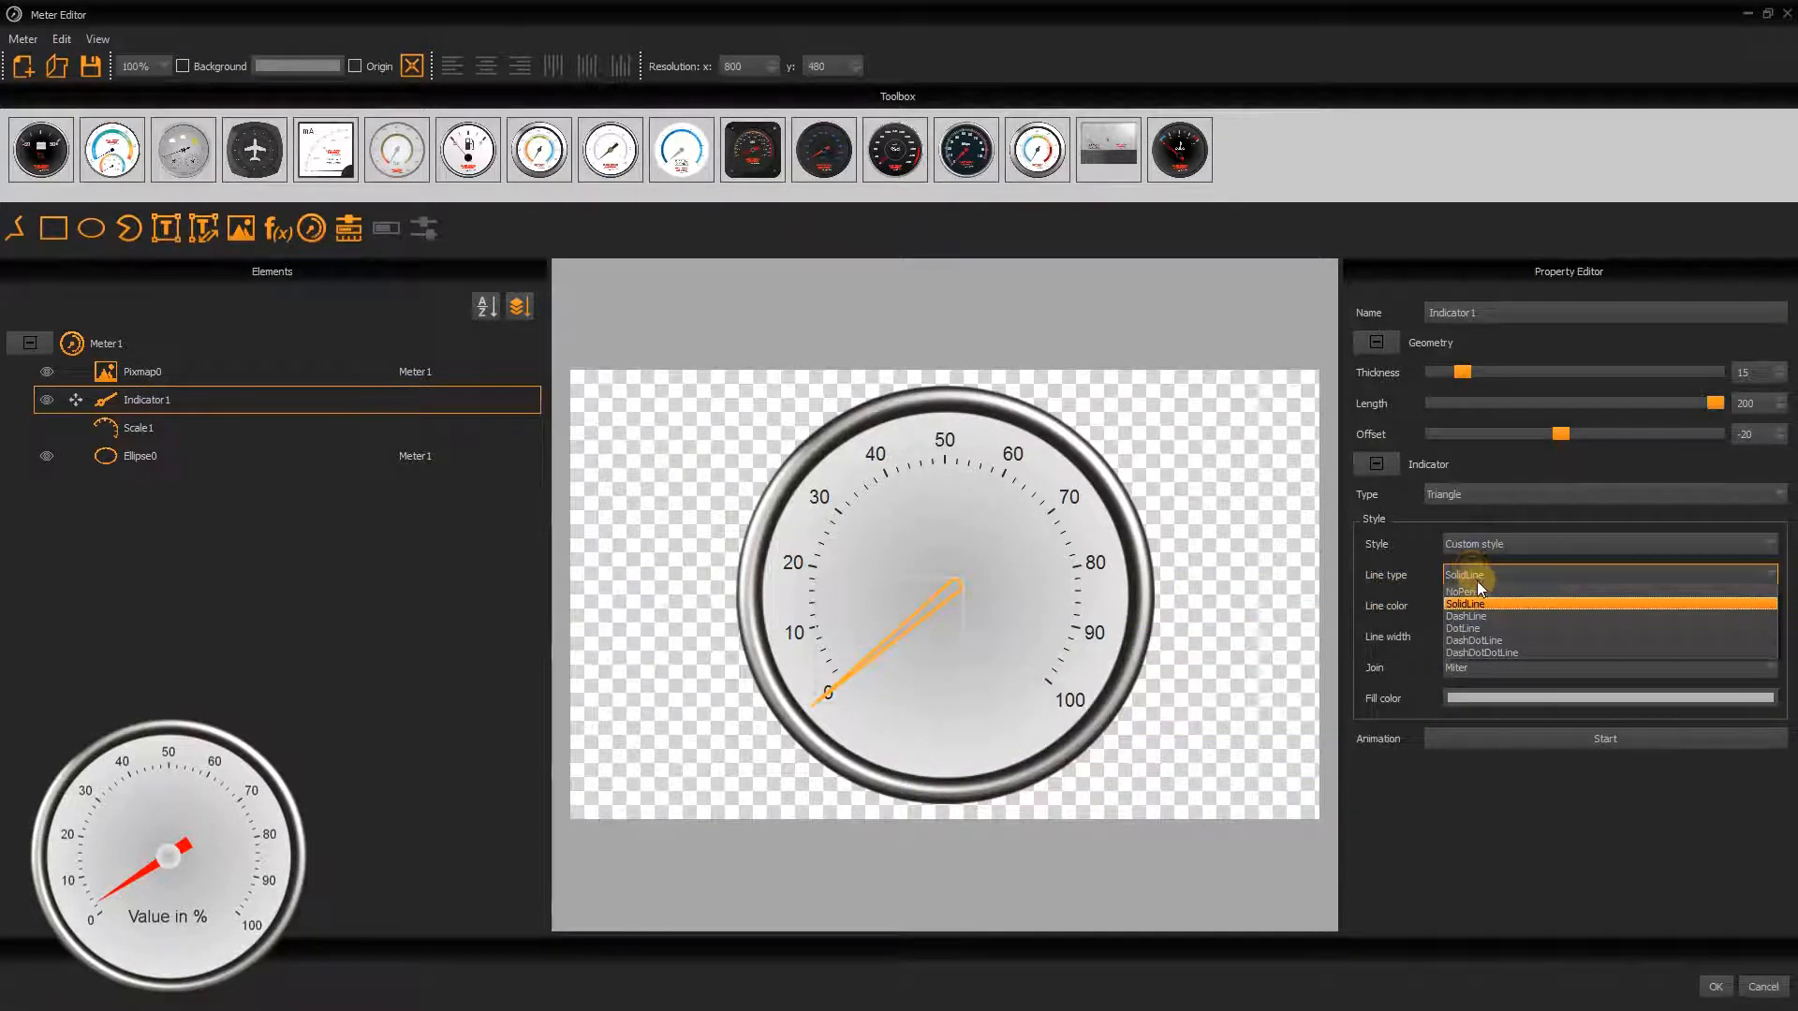
pyautogui.click(1476, 589)
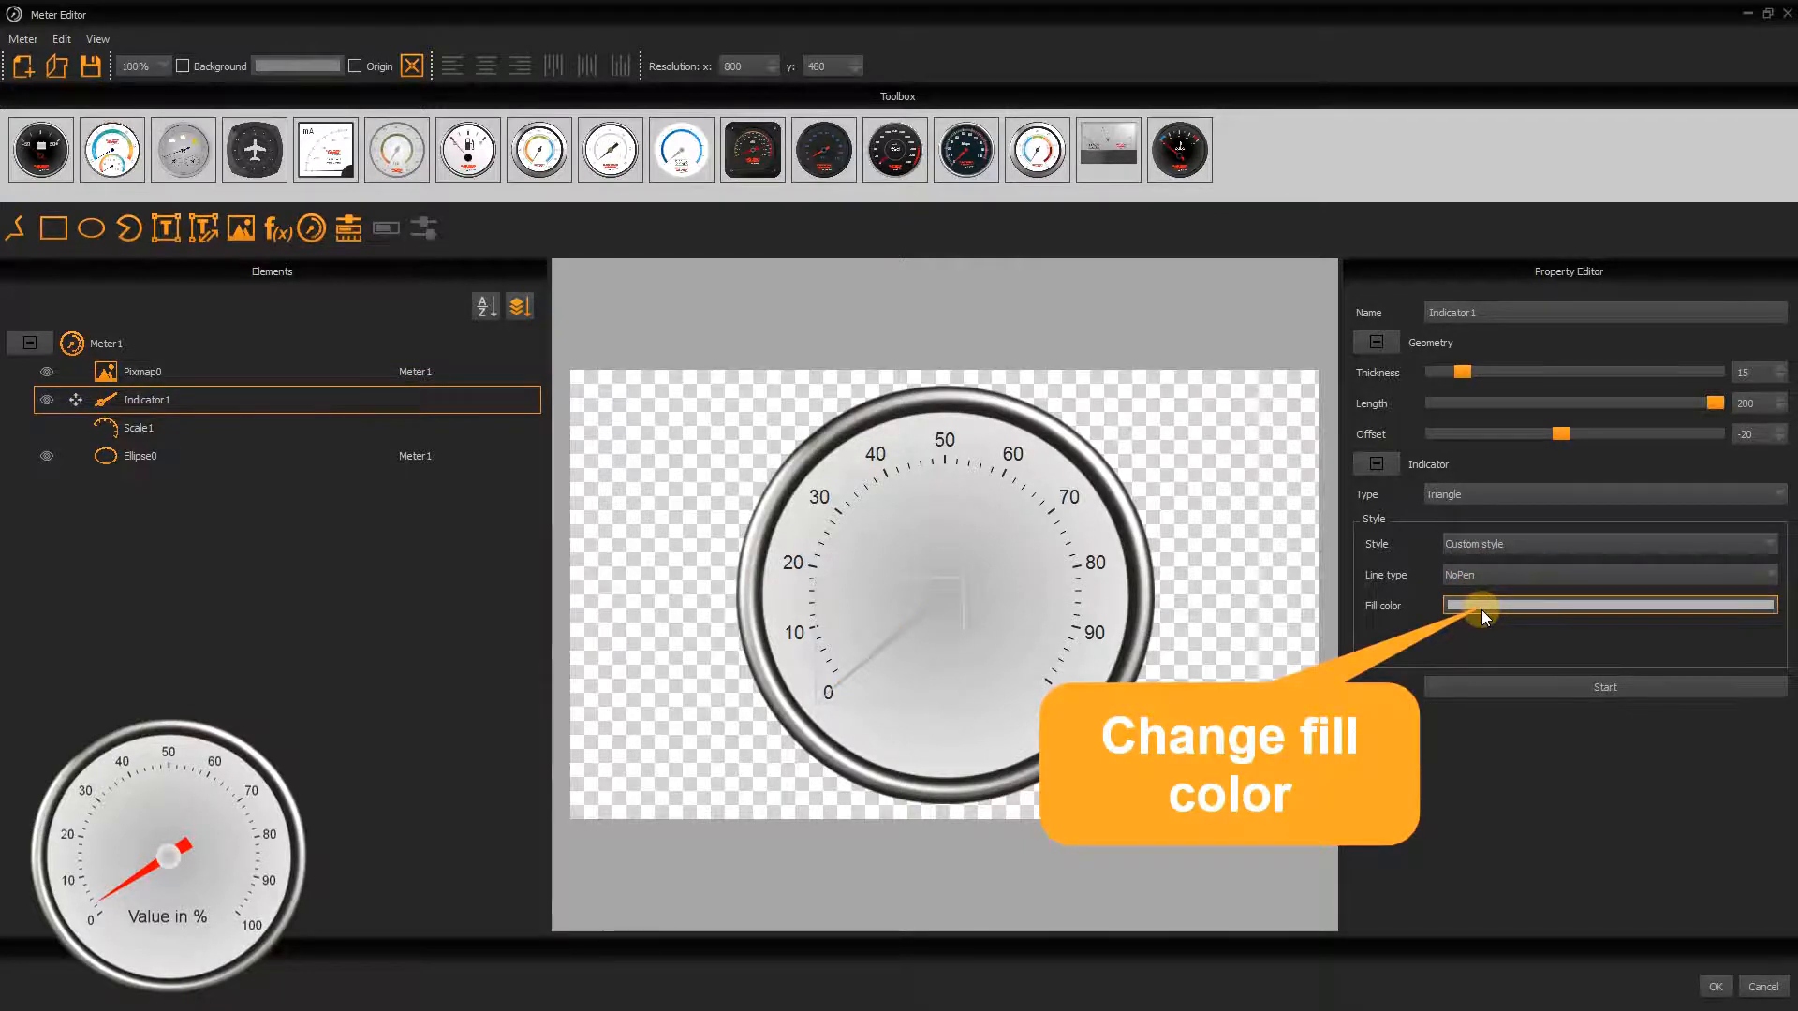
pyautogui.click(1482, 610)
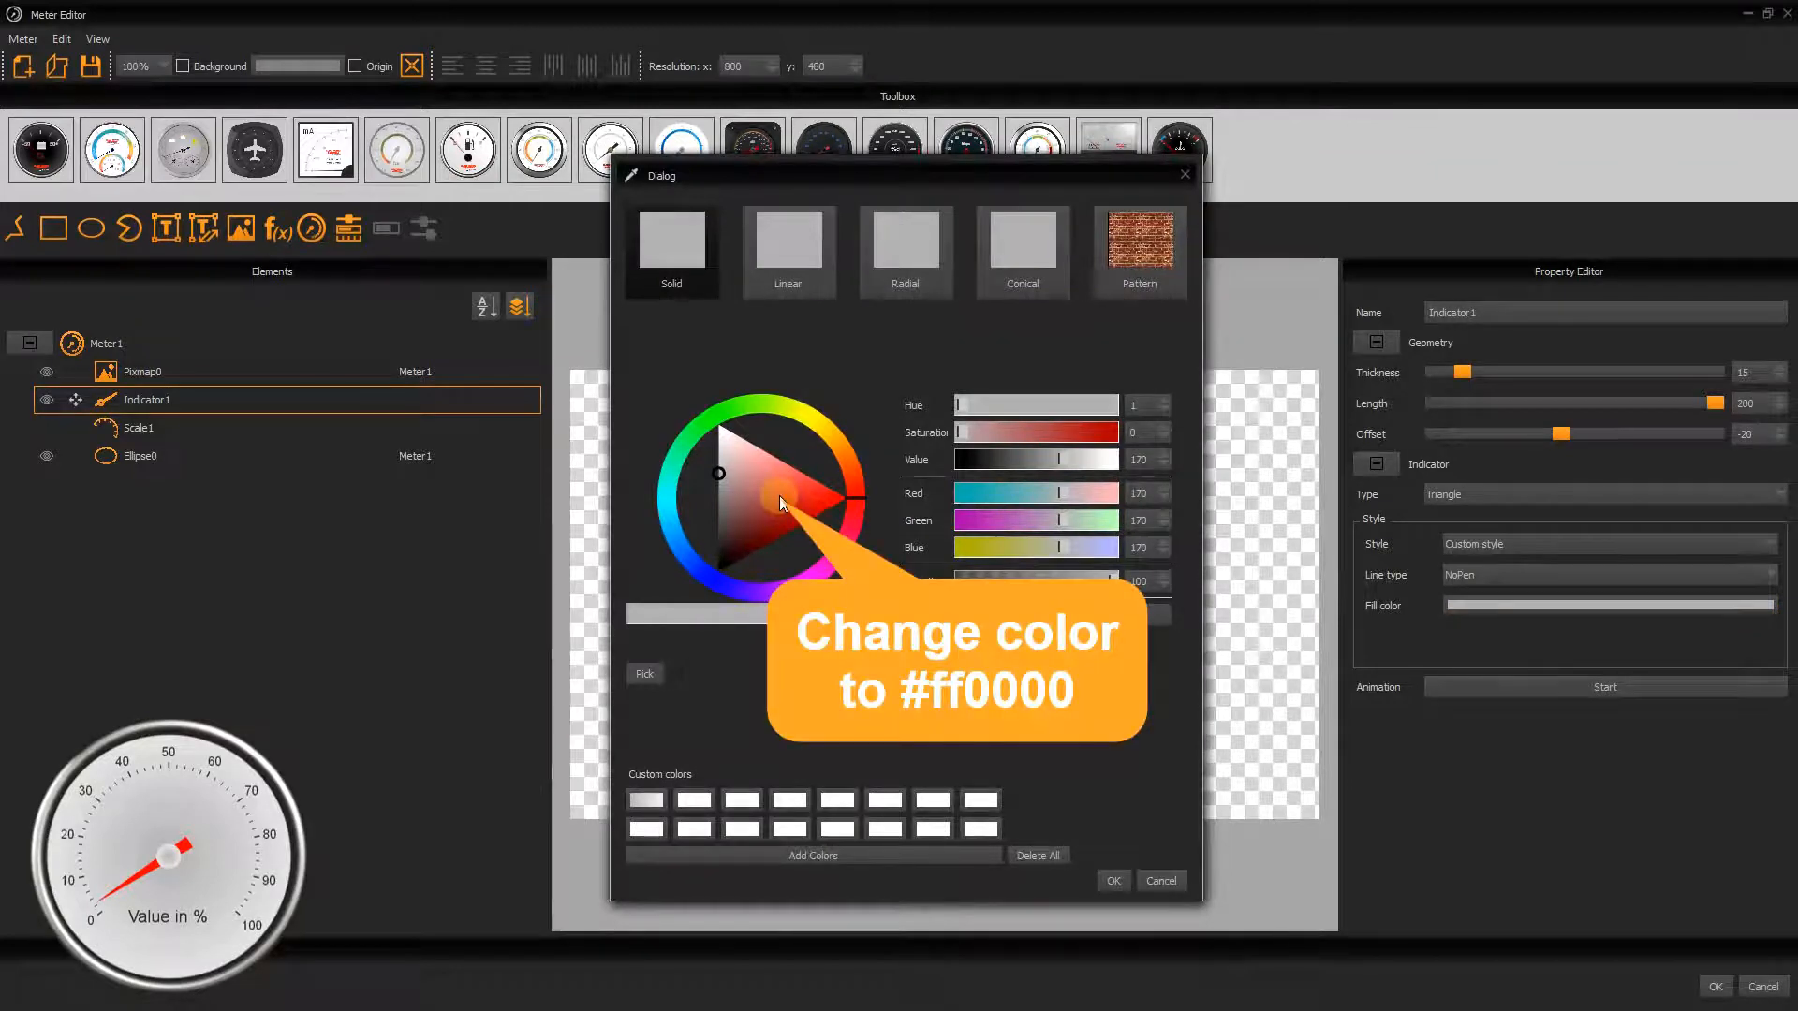
pyautogui.moveTo(779, 496); pyautogui.dragTo(902, 506)
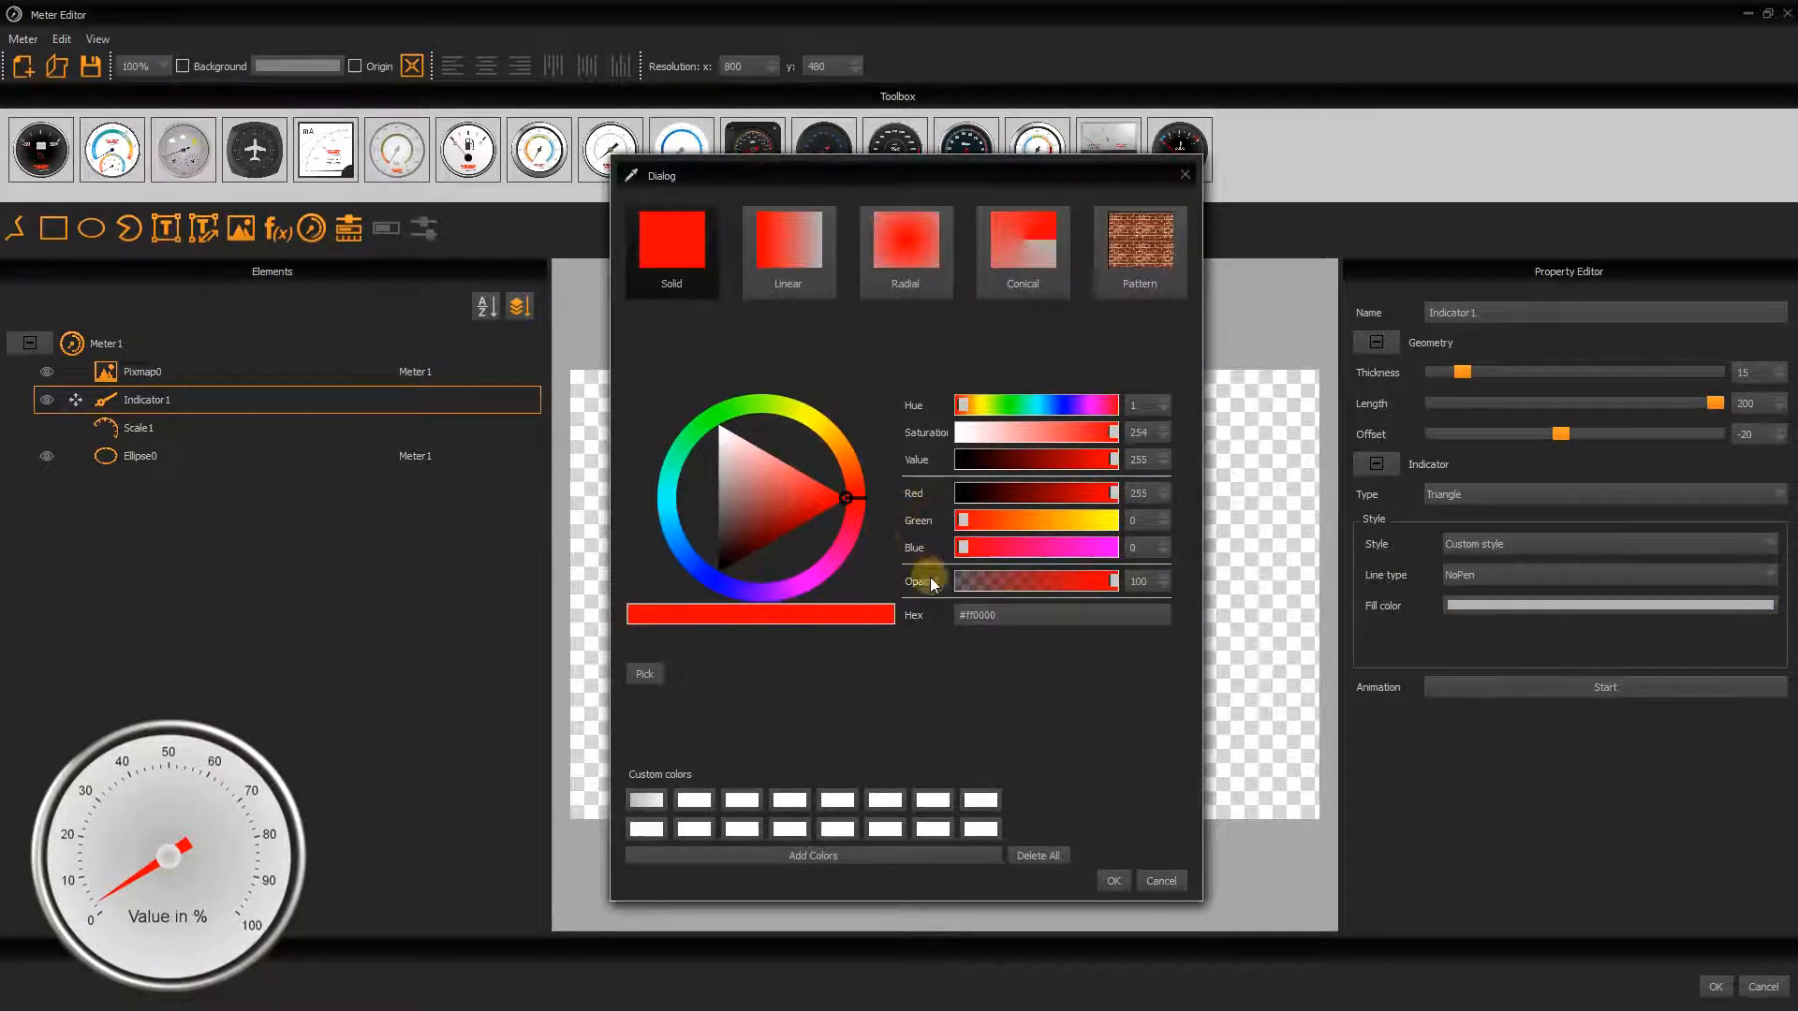
pyautogui.click(1115, 882)
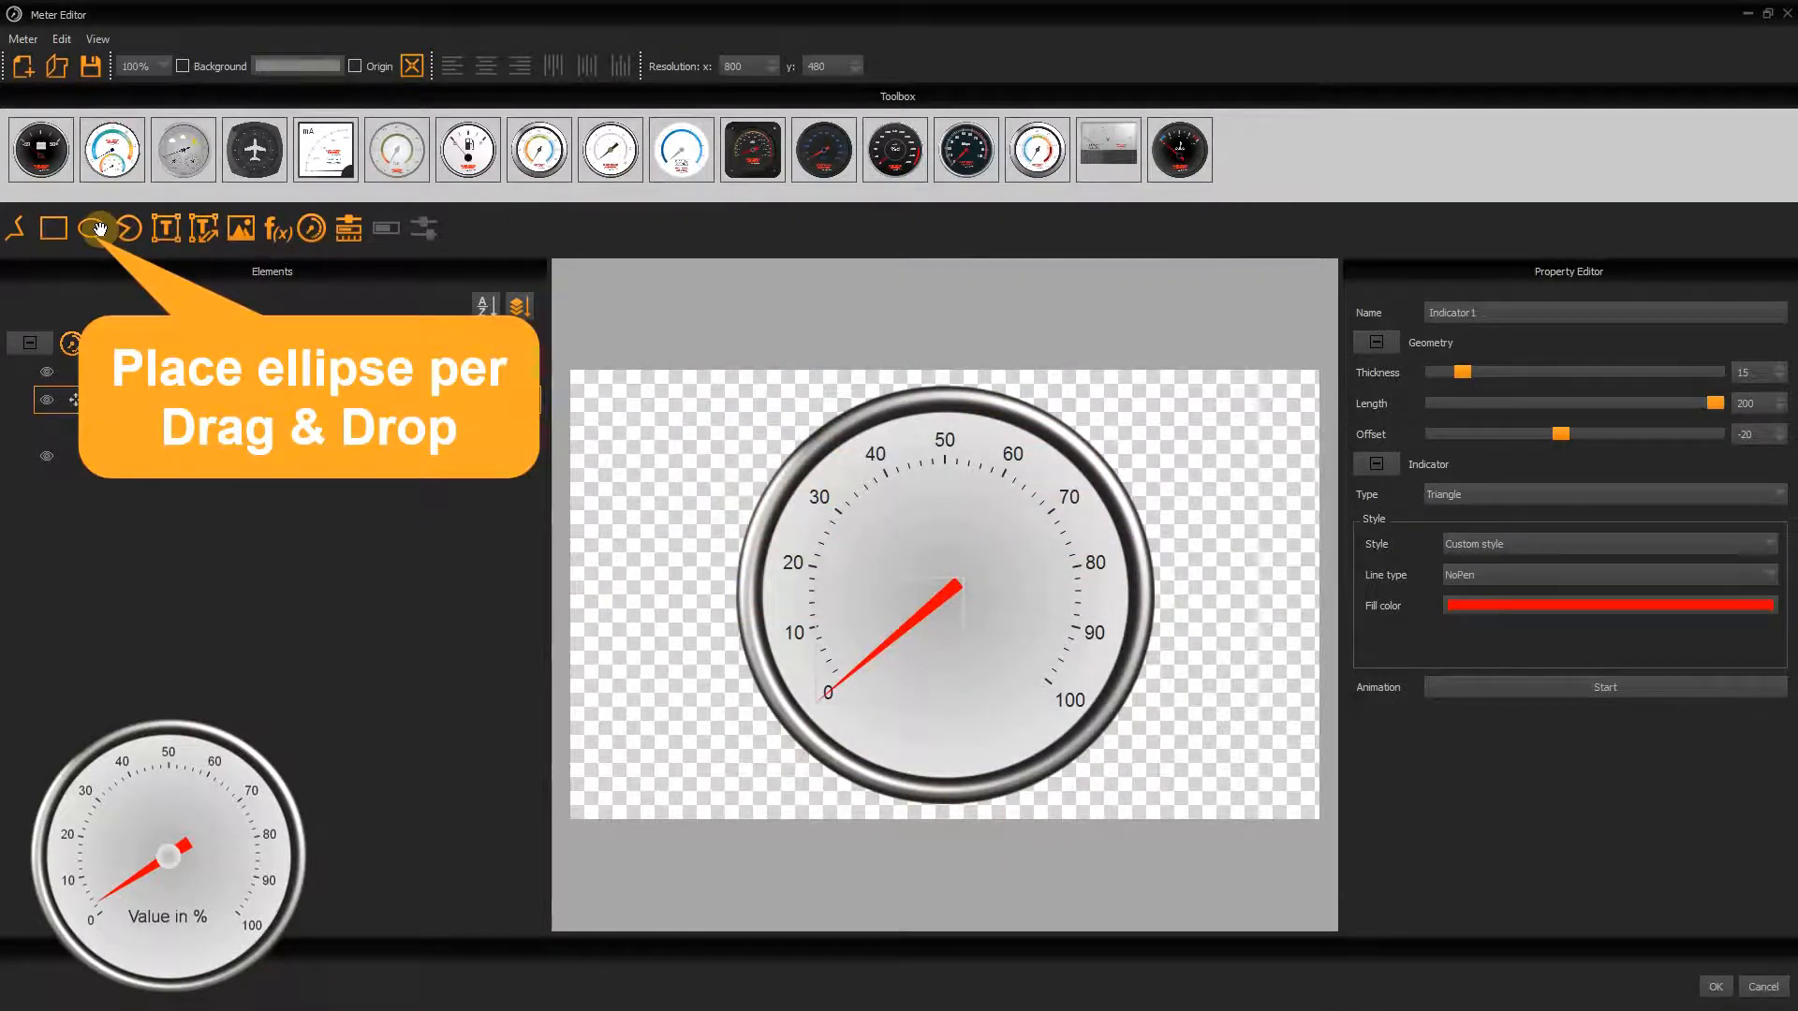
# - Add an ellipse at the dial's center with line width 0 and the saved custom grey radial gradient as fill
pyautogui.moveTo(99, 228); pyautogui.dragTo(961, 604)
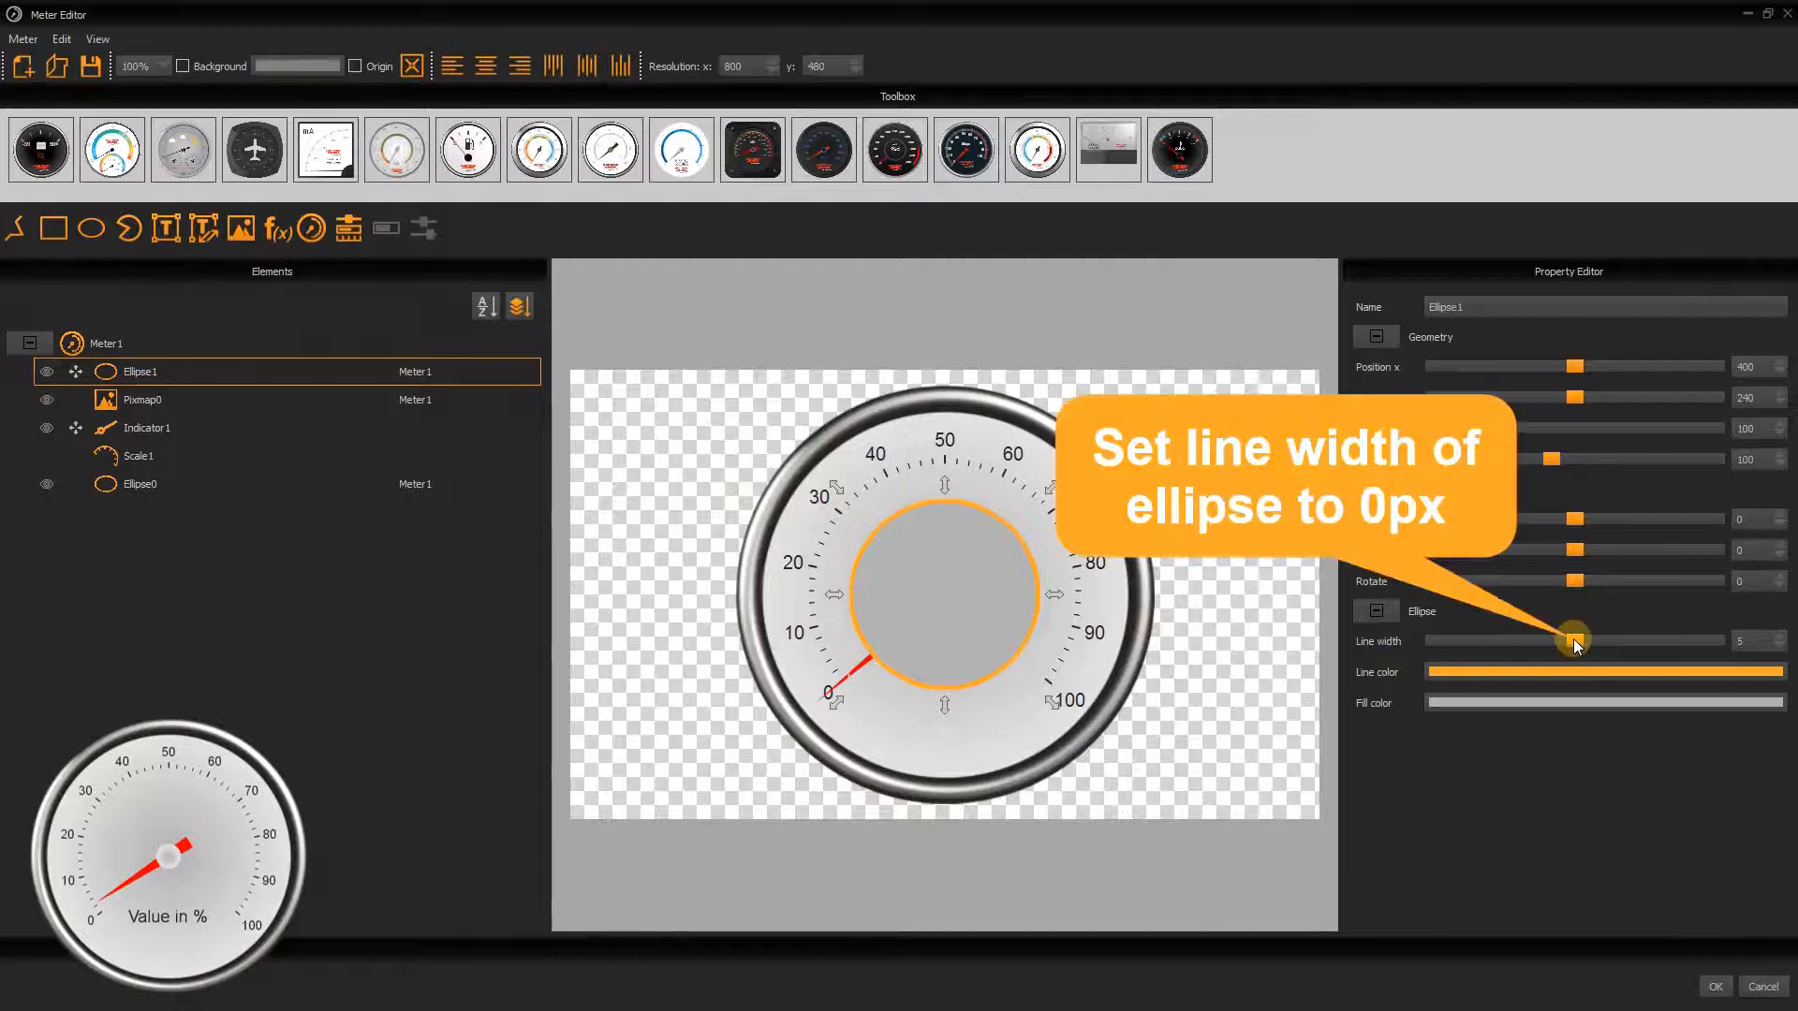
pyautogui.moveTo(1574, 638); pyautogui.dragTo(1396, 649)
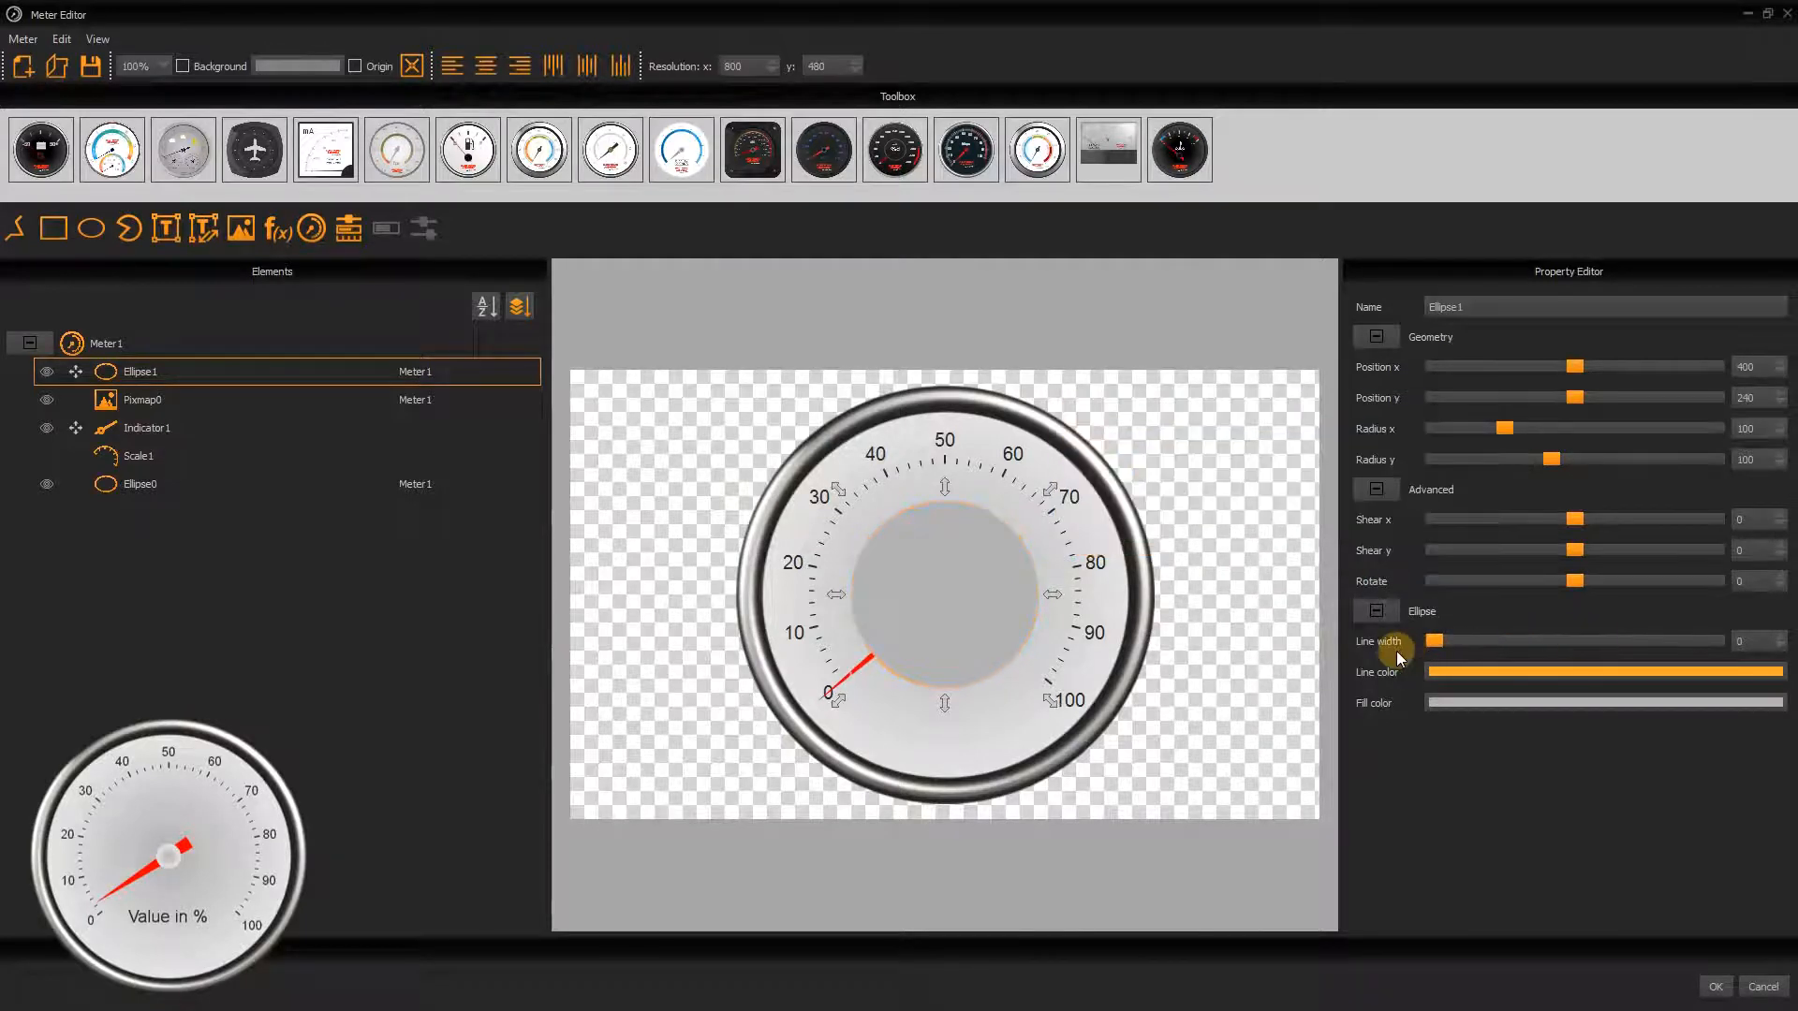
pyautogui.click(1458, 702)
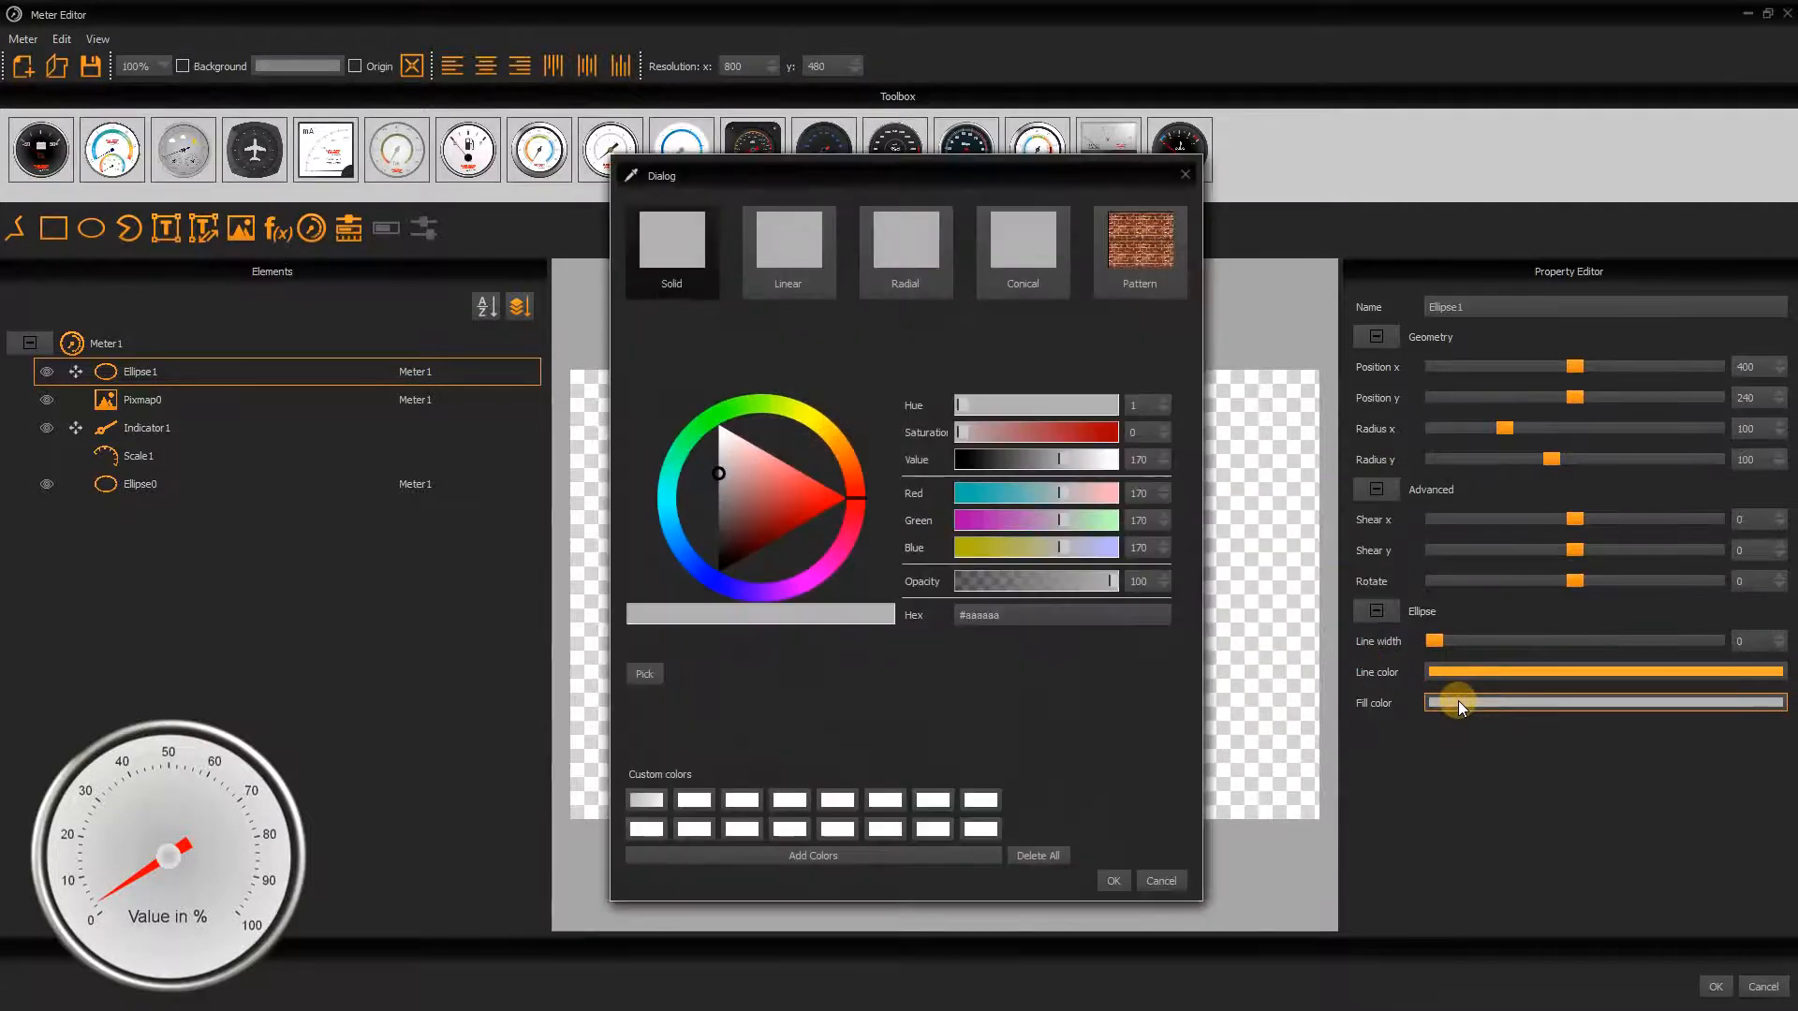
pyautogui.click(646, 802)
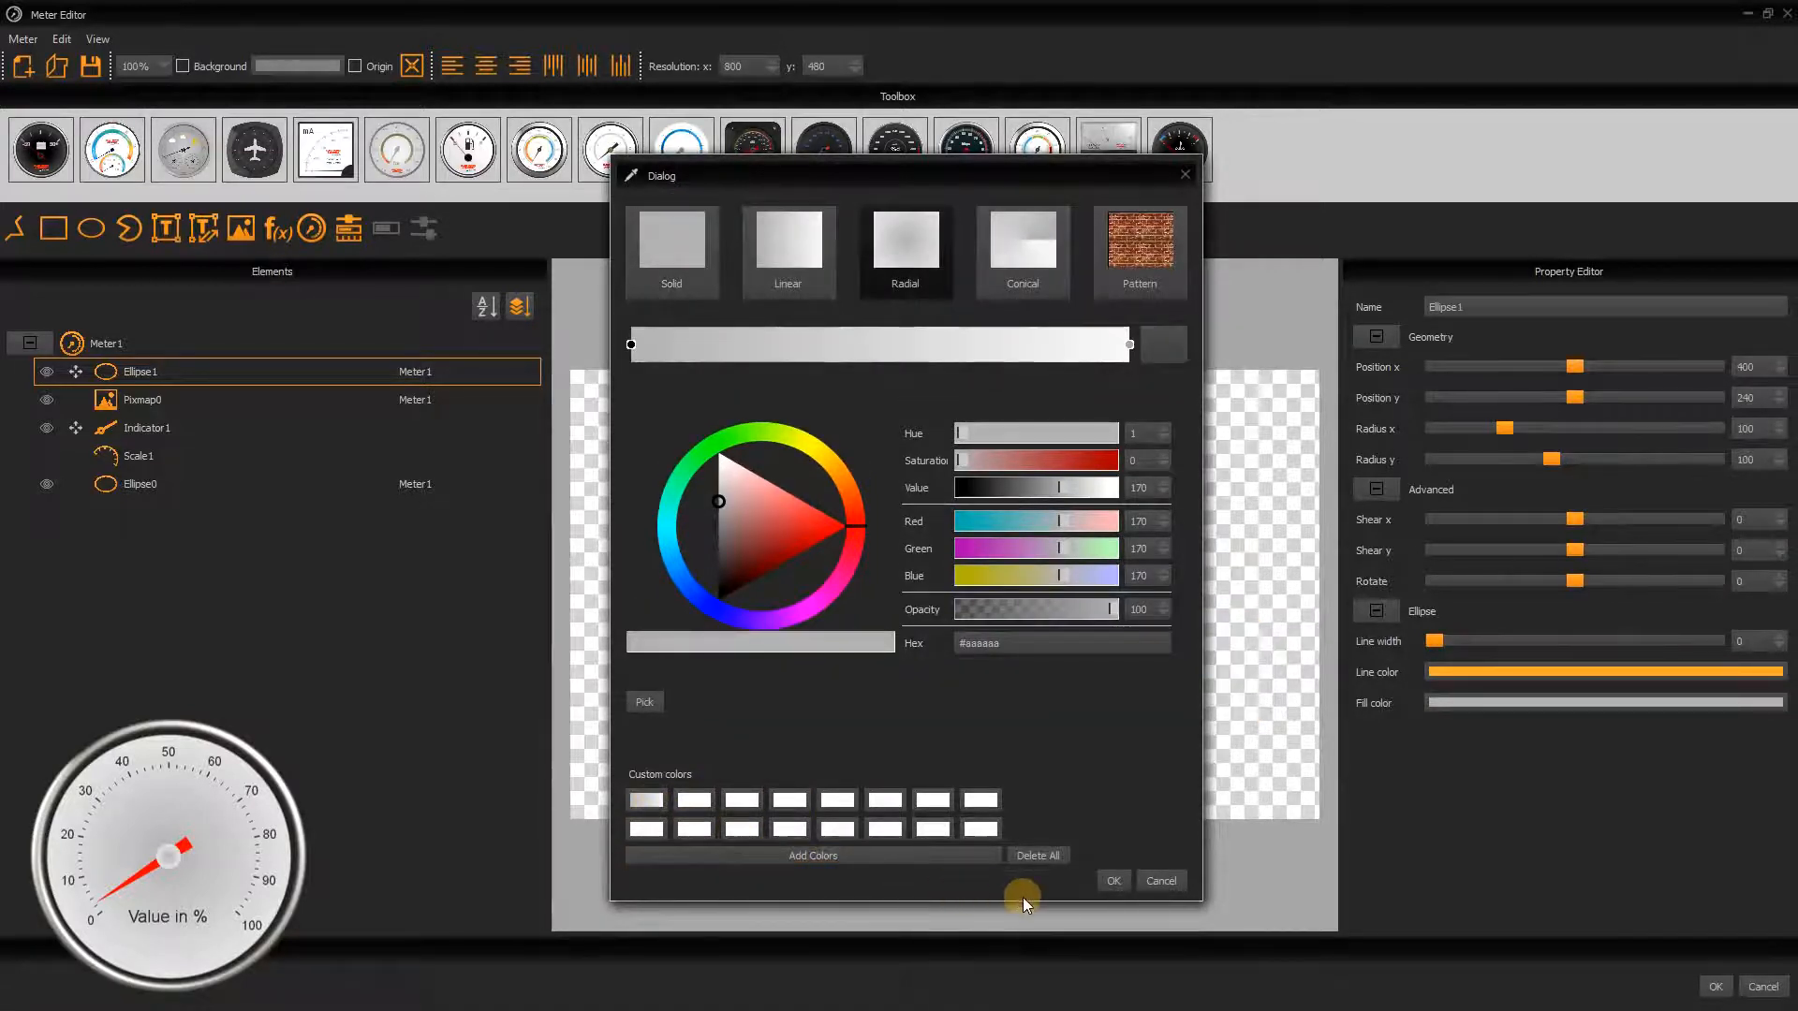
pyautogui.click(1113, 882)
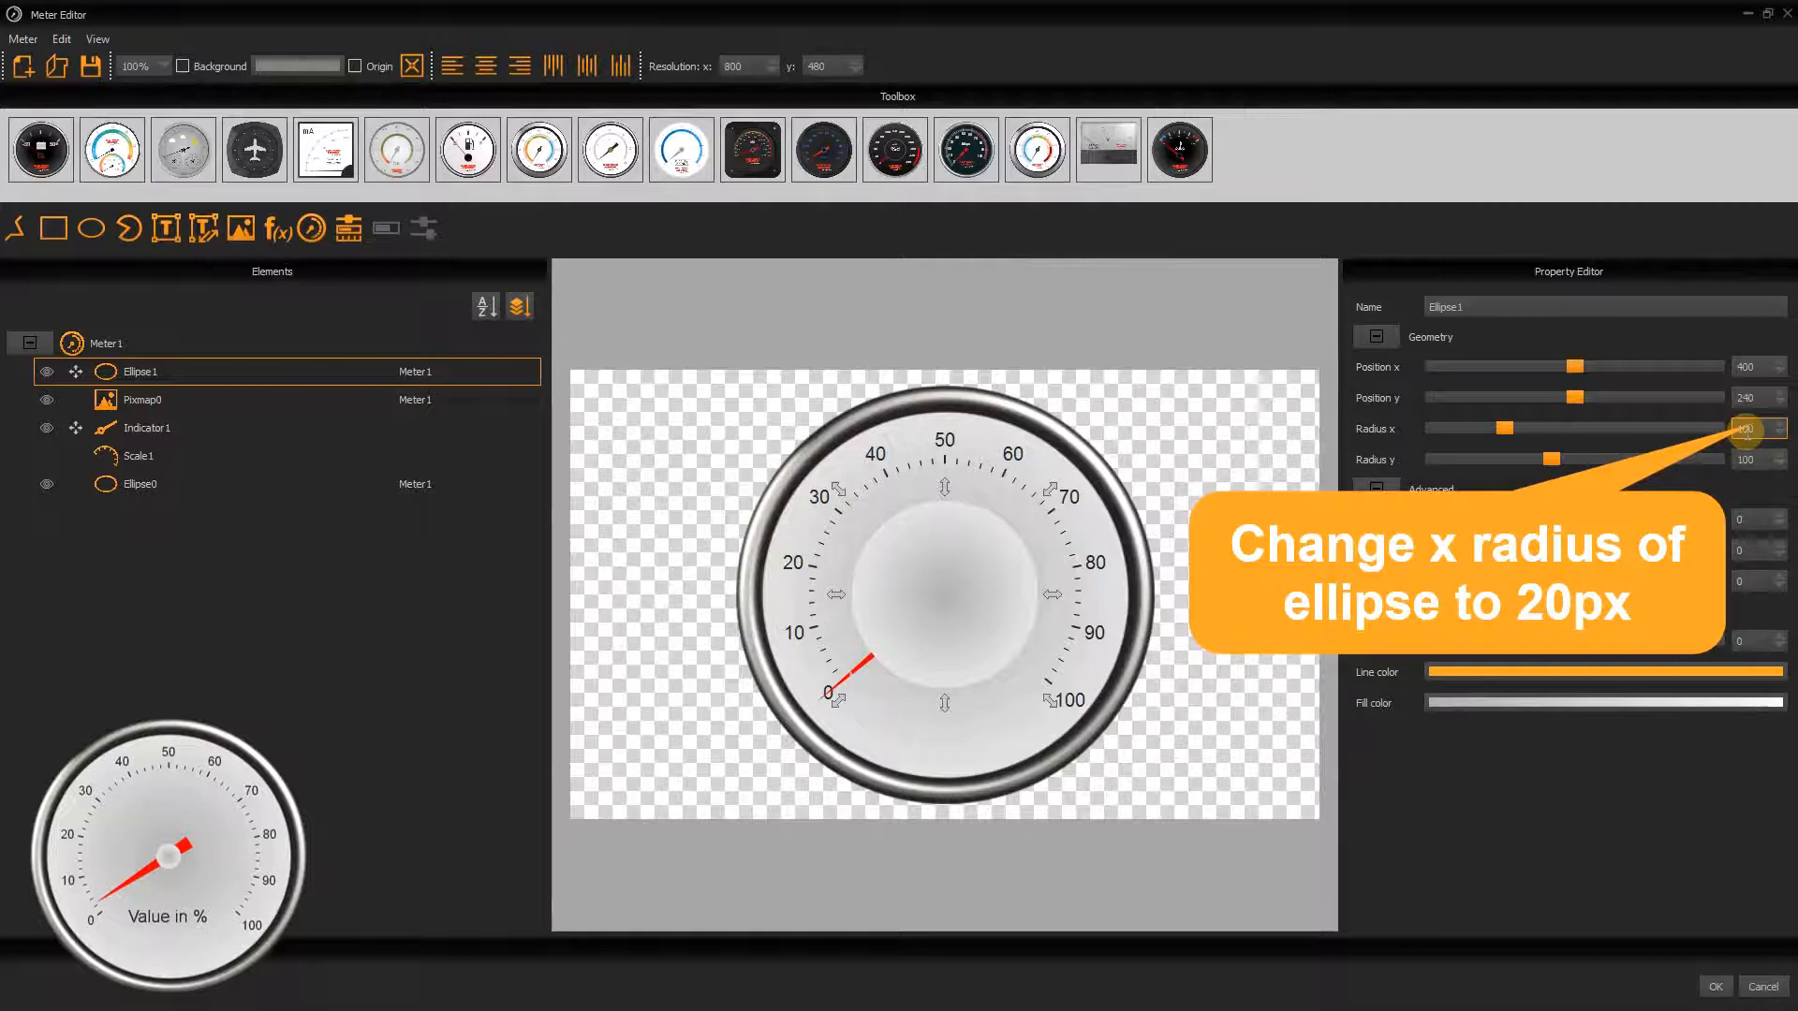
# - Set both the x radius and the y radius of the new center ellipse to 20
pyautogui.doubleClick(1747, 429)
pyautogui.write('20')
pyautogui.press('Return')
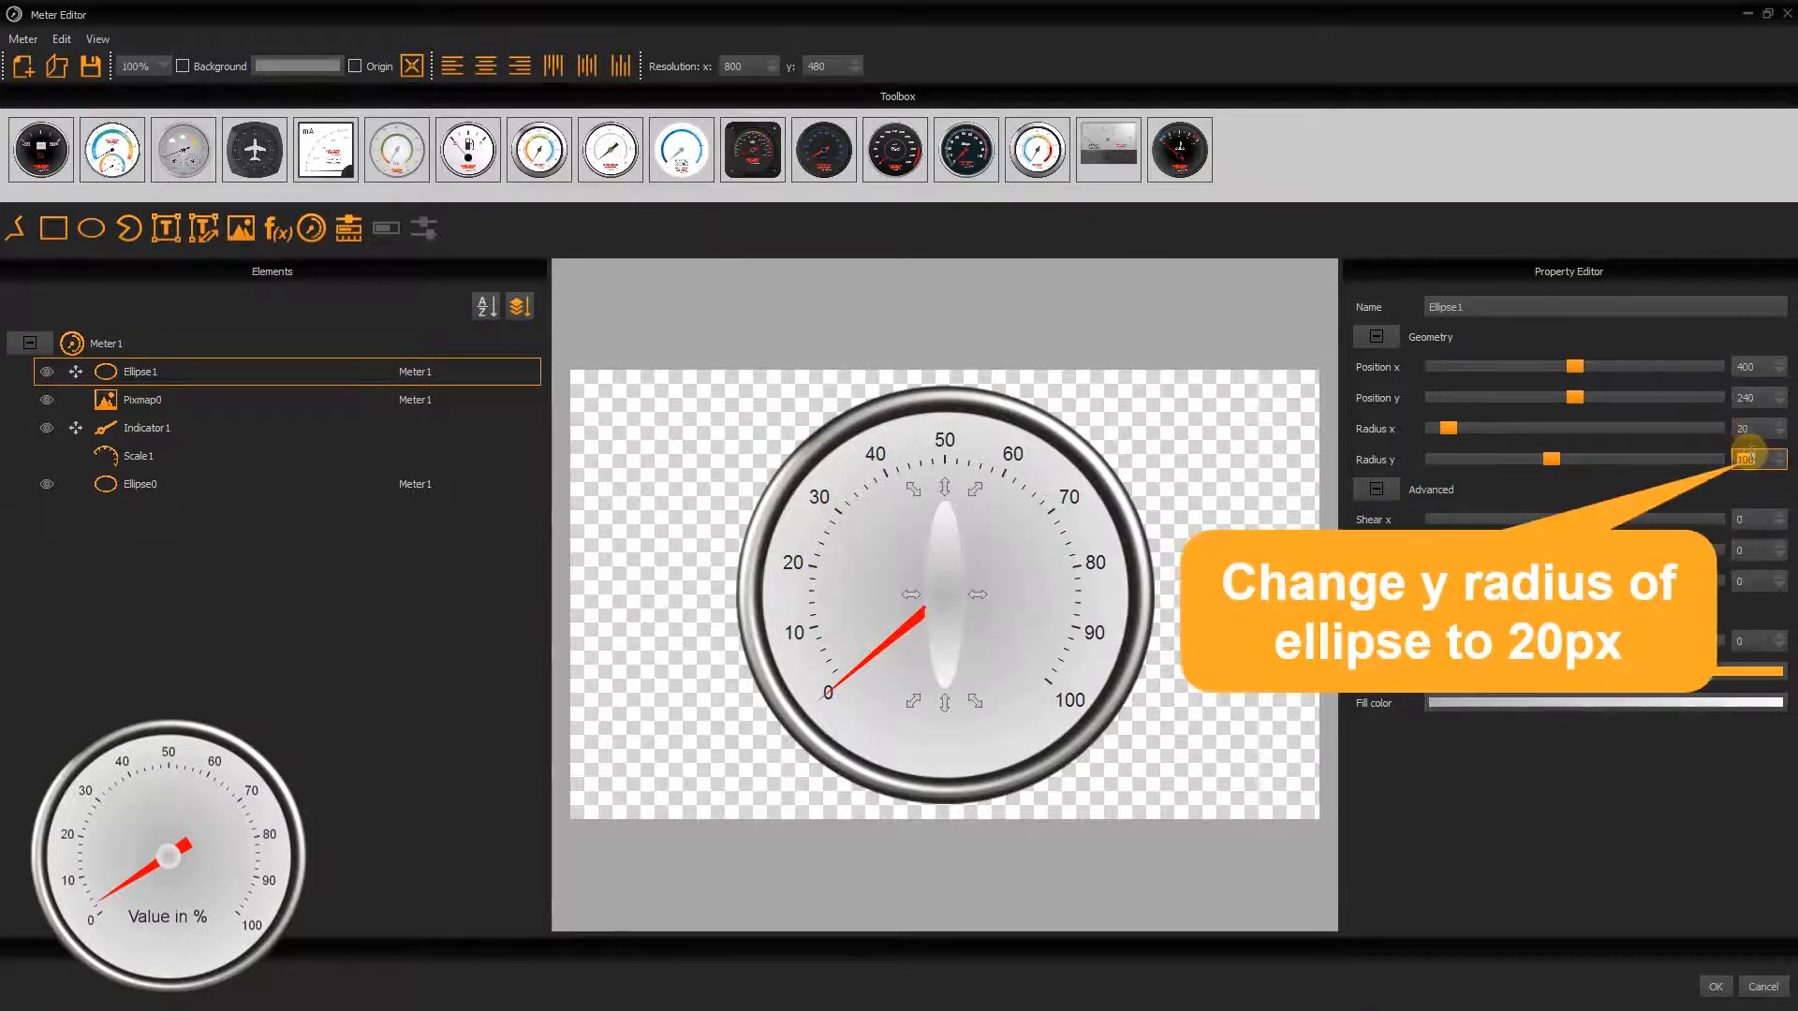
pyautogui.write('20')
pyautogui.press('Return')
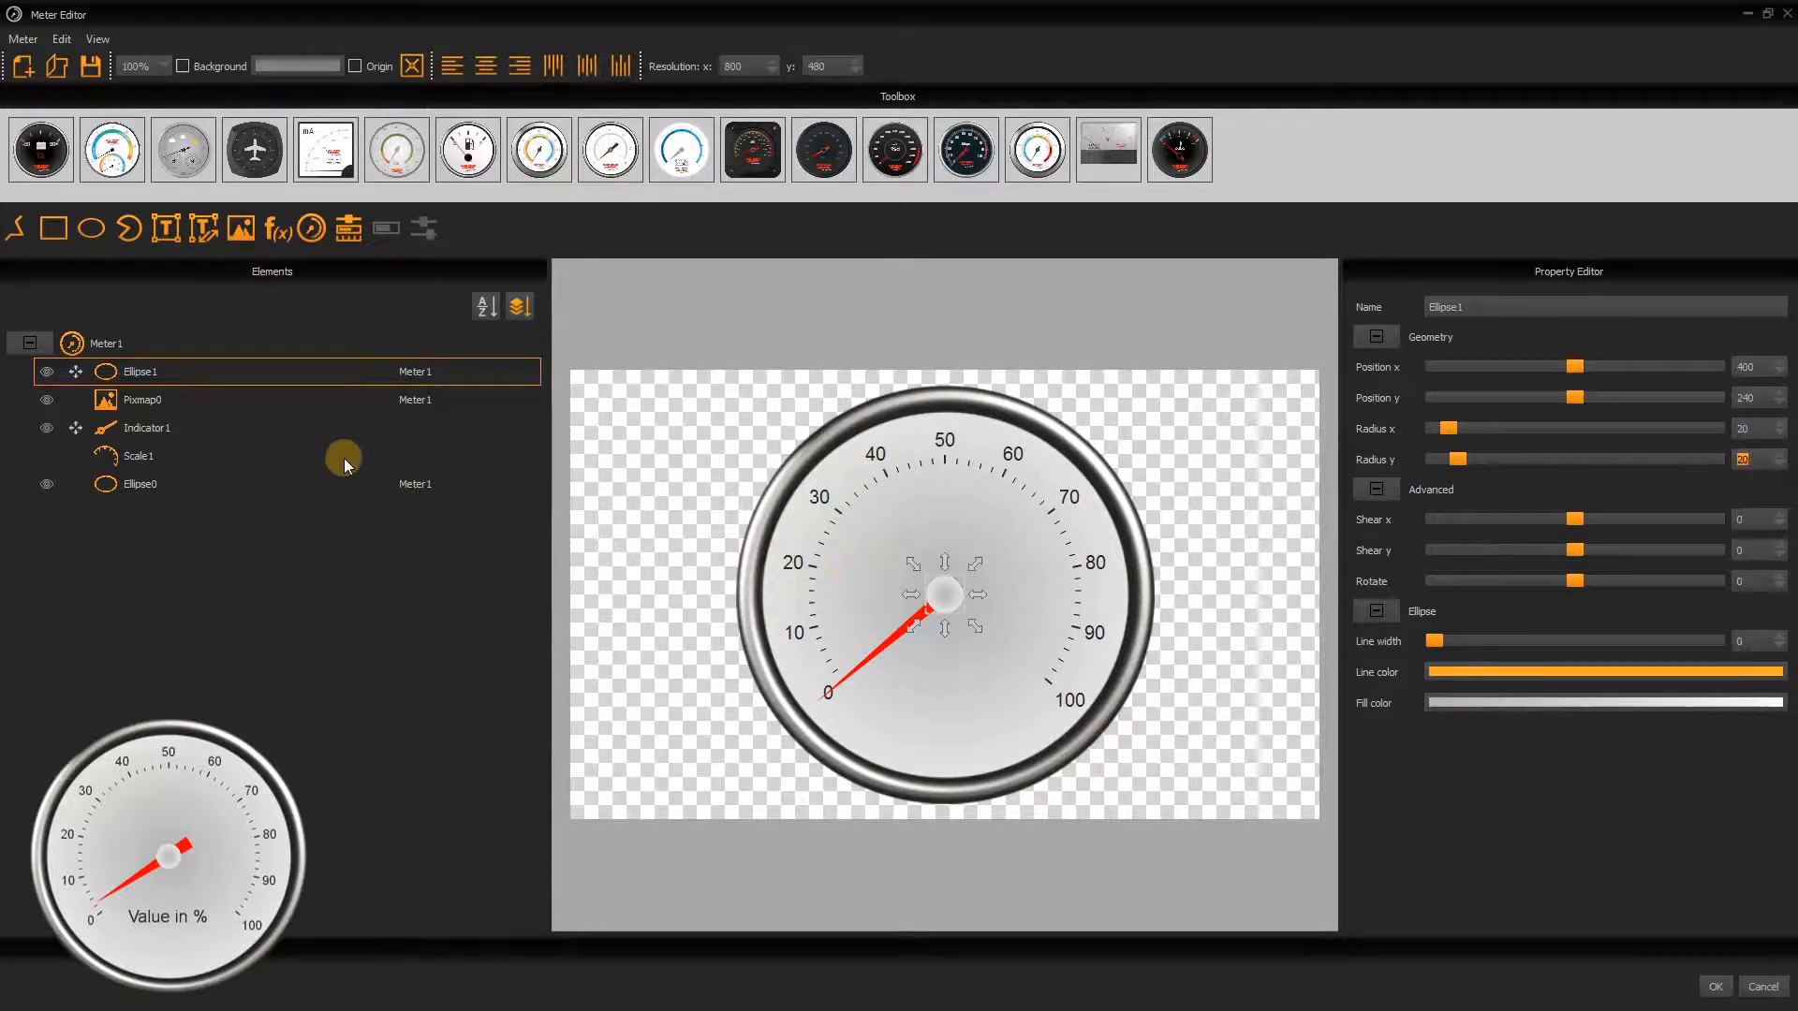
# - Set the offset of the needle Indicator1 to -40
pyautogui.click(143, 419)
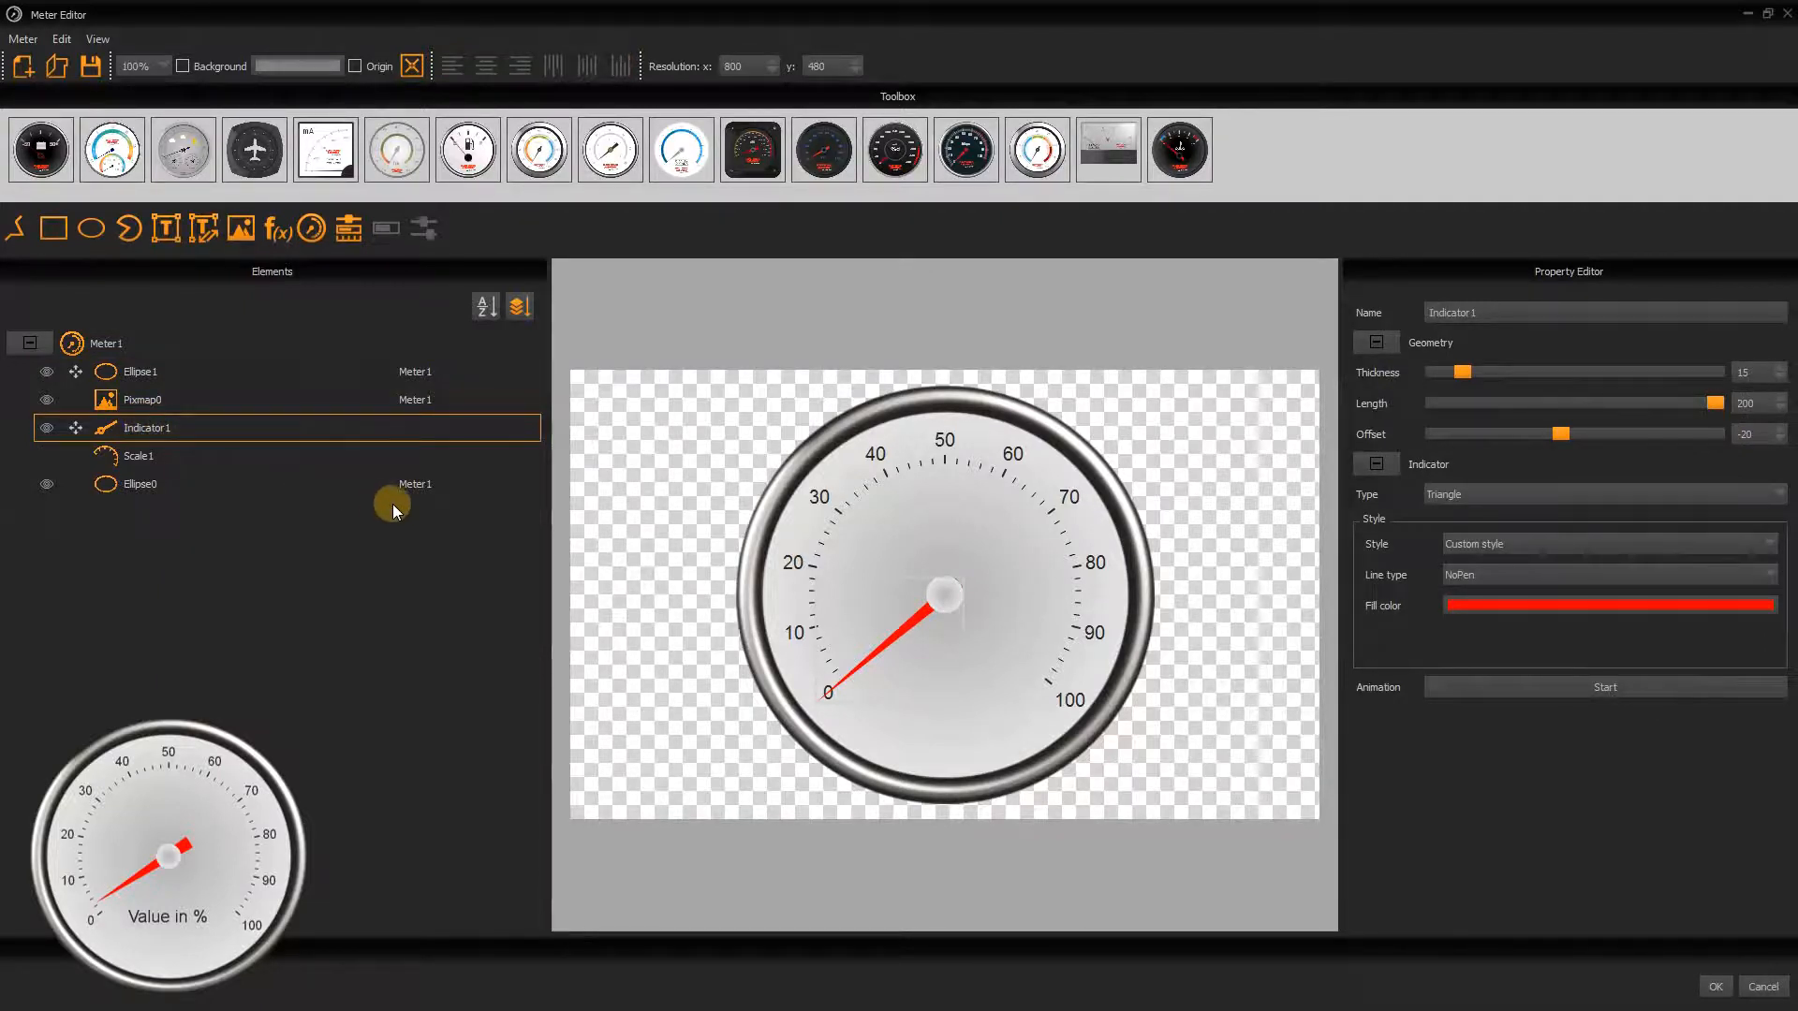
pyautogui.click(1747, 433)
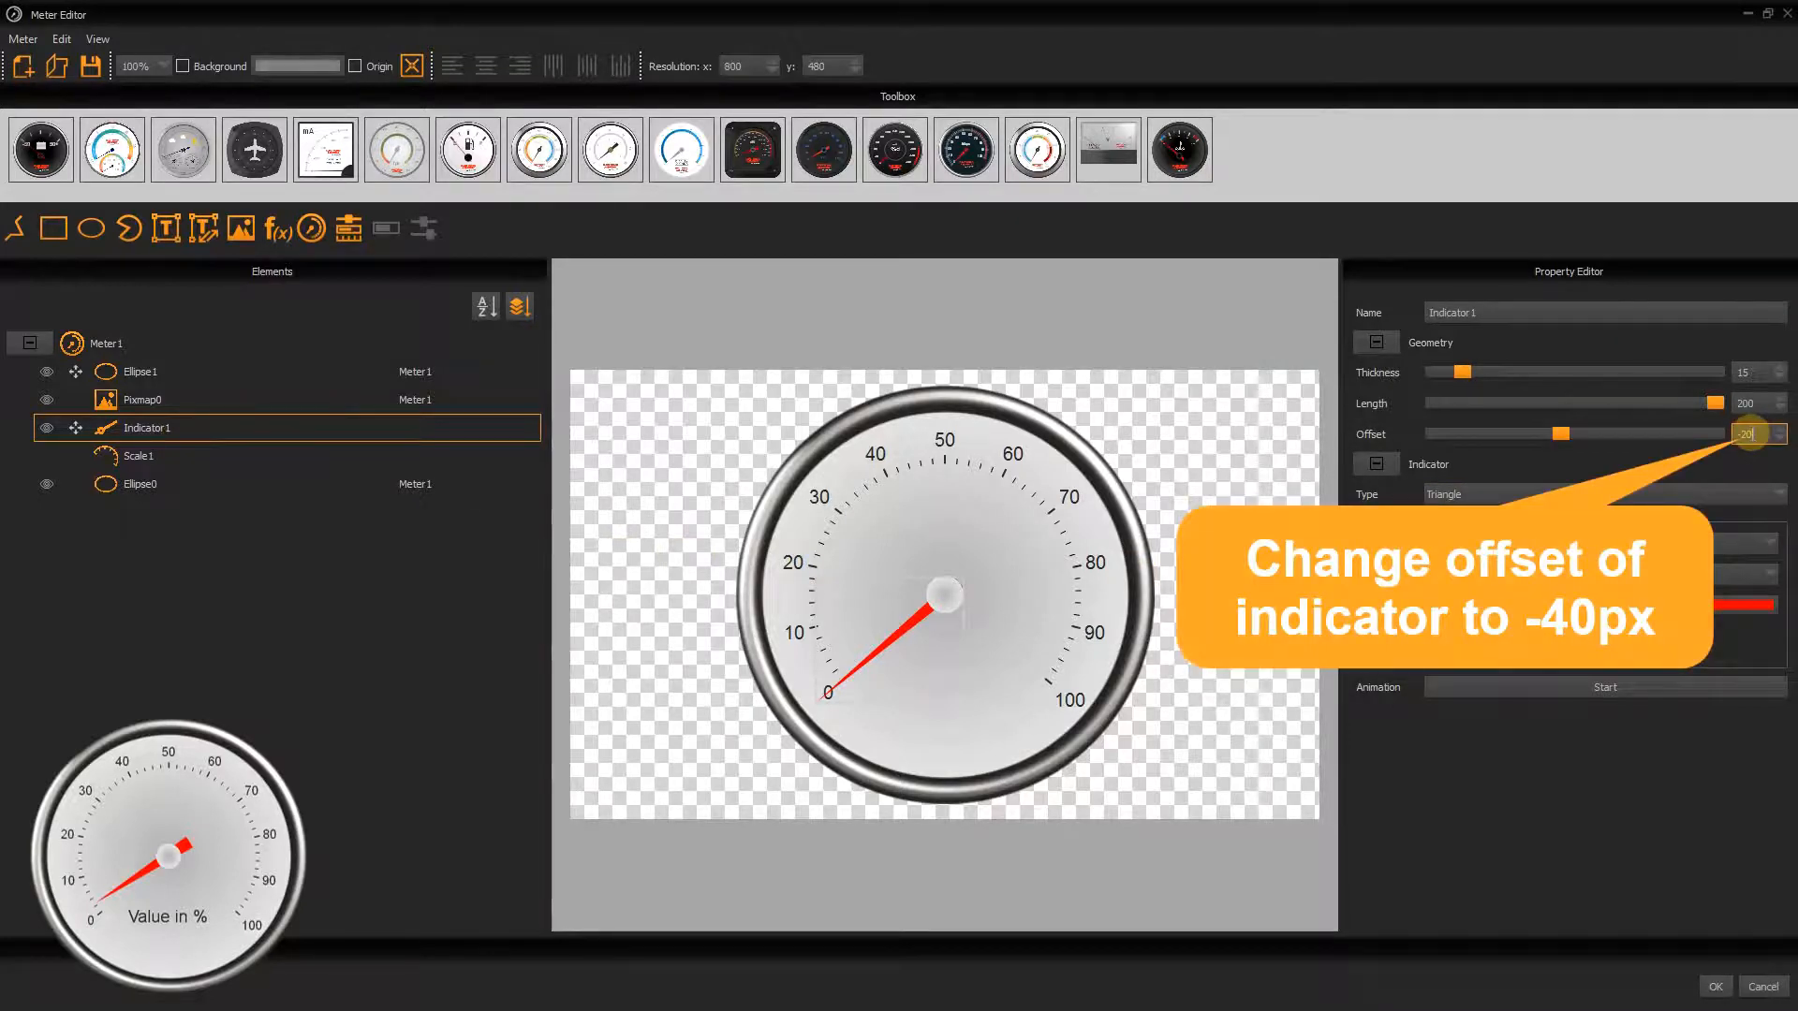
pyautogui.press('BackSpace')
pyautogui.press('BackSpace')
pyautogui.write('40')
pyautogui.press('Return')
# - Set the needle's length to 180
pyautogui.click(1749, 404)
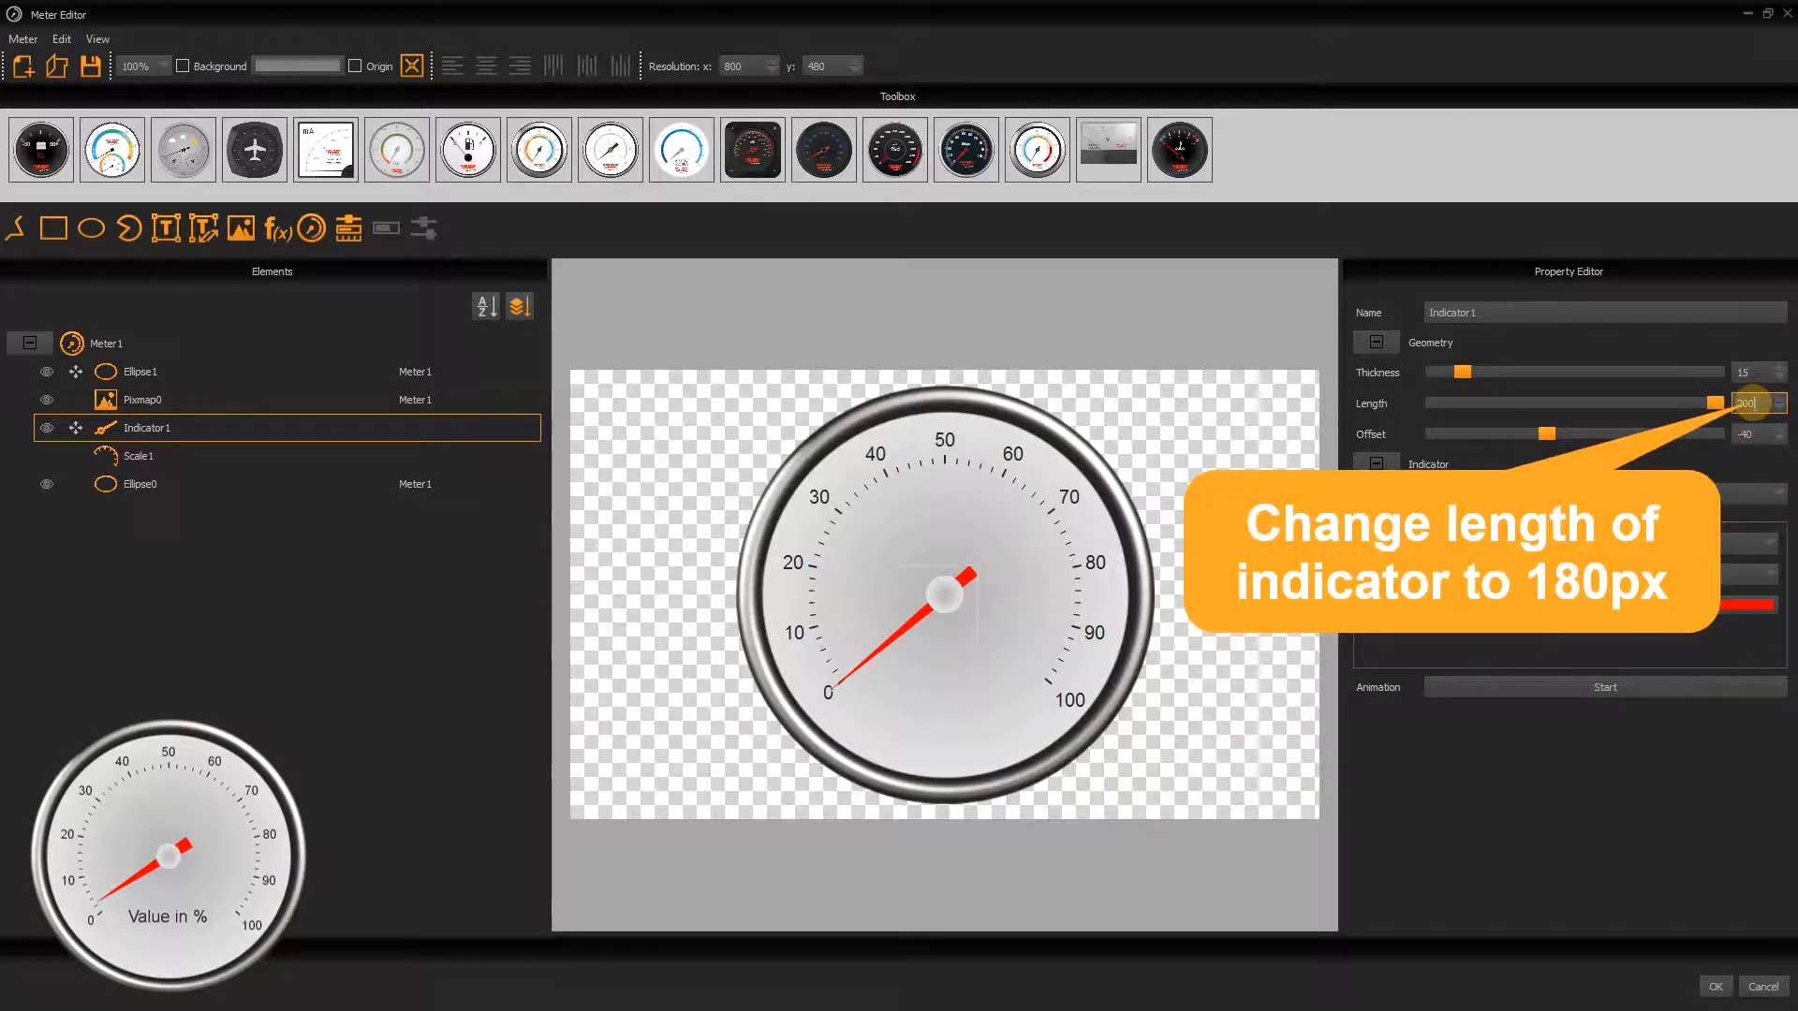
pyautogui.press('BackSpace')
pyautogui.press('BackSpace')
pyautogui.press('BackSpace')
pyautogui.write('180')
pyautogui.press('Return')
# - Set the needle's thickness to 20 and preview its animation
pyautogui.click(1745, 372)
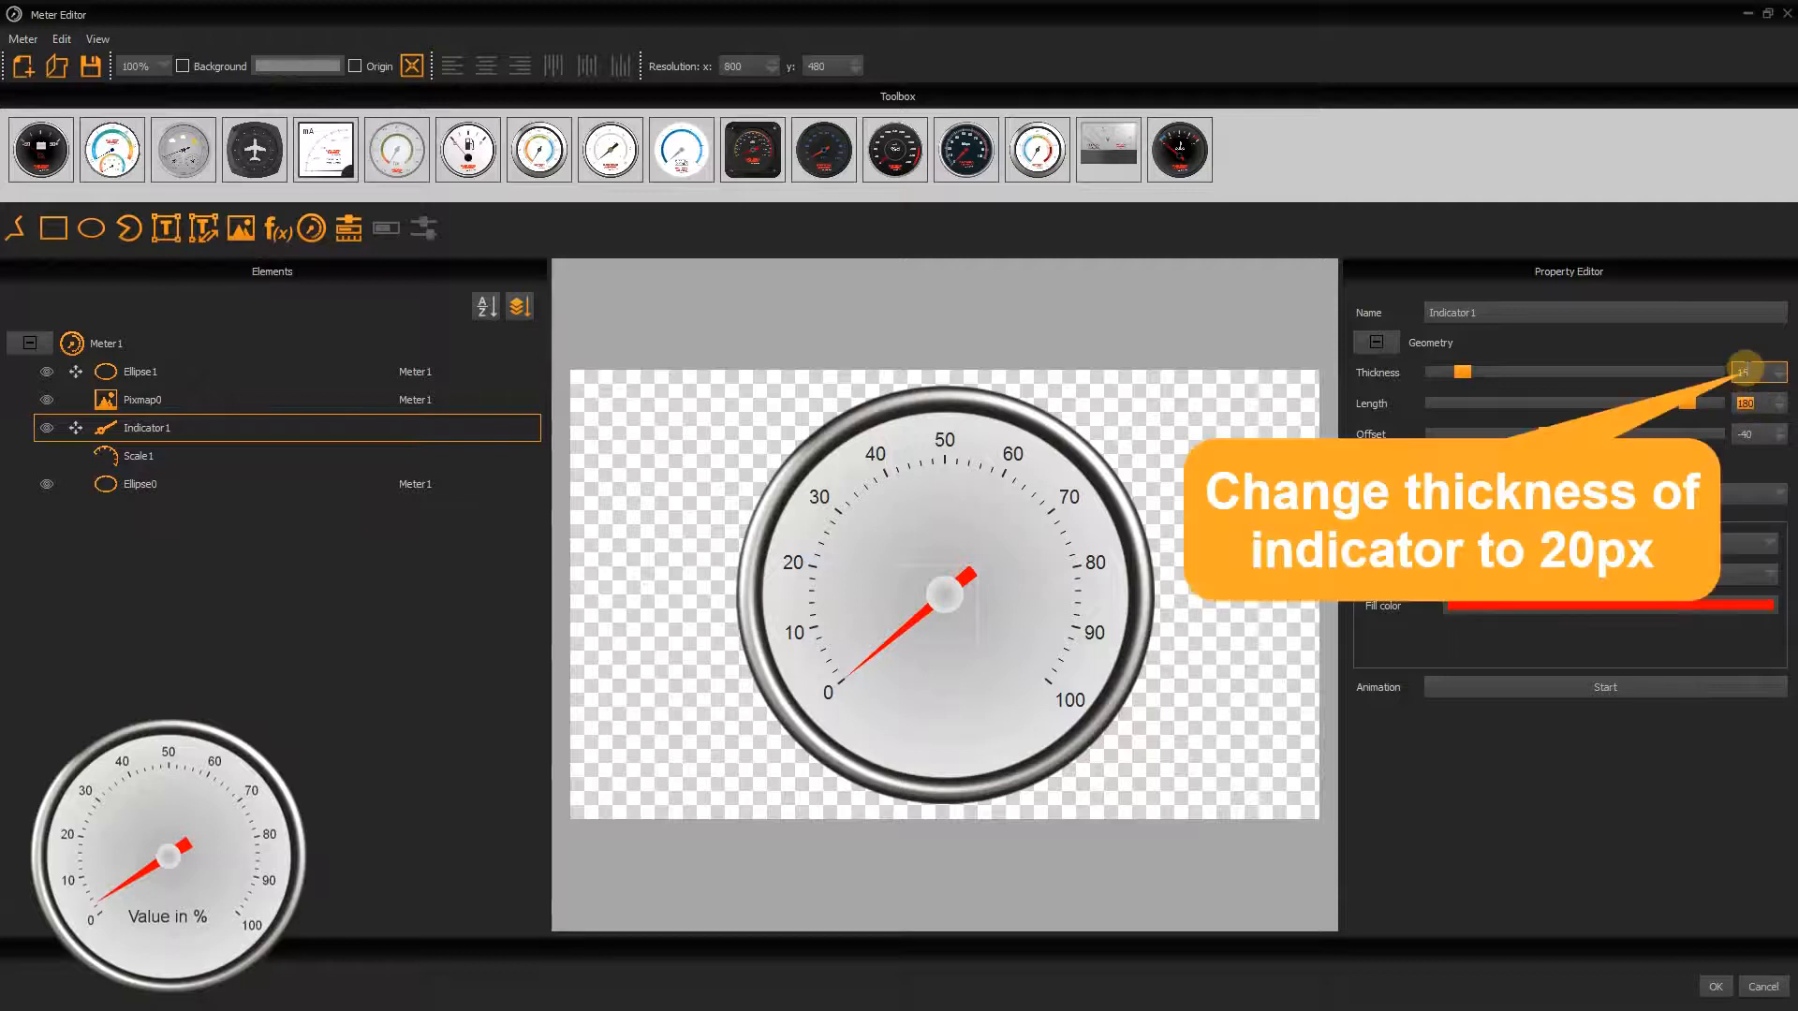
pyautogui.press('BackSpace')
pyautogui.press('BackSpace')
pyautogui.write('20')
pyautogui.press('Return')
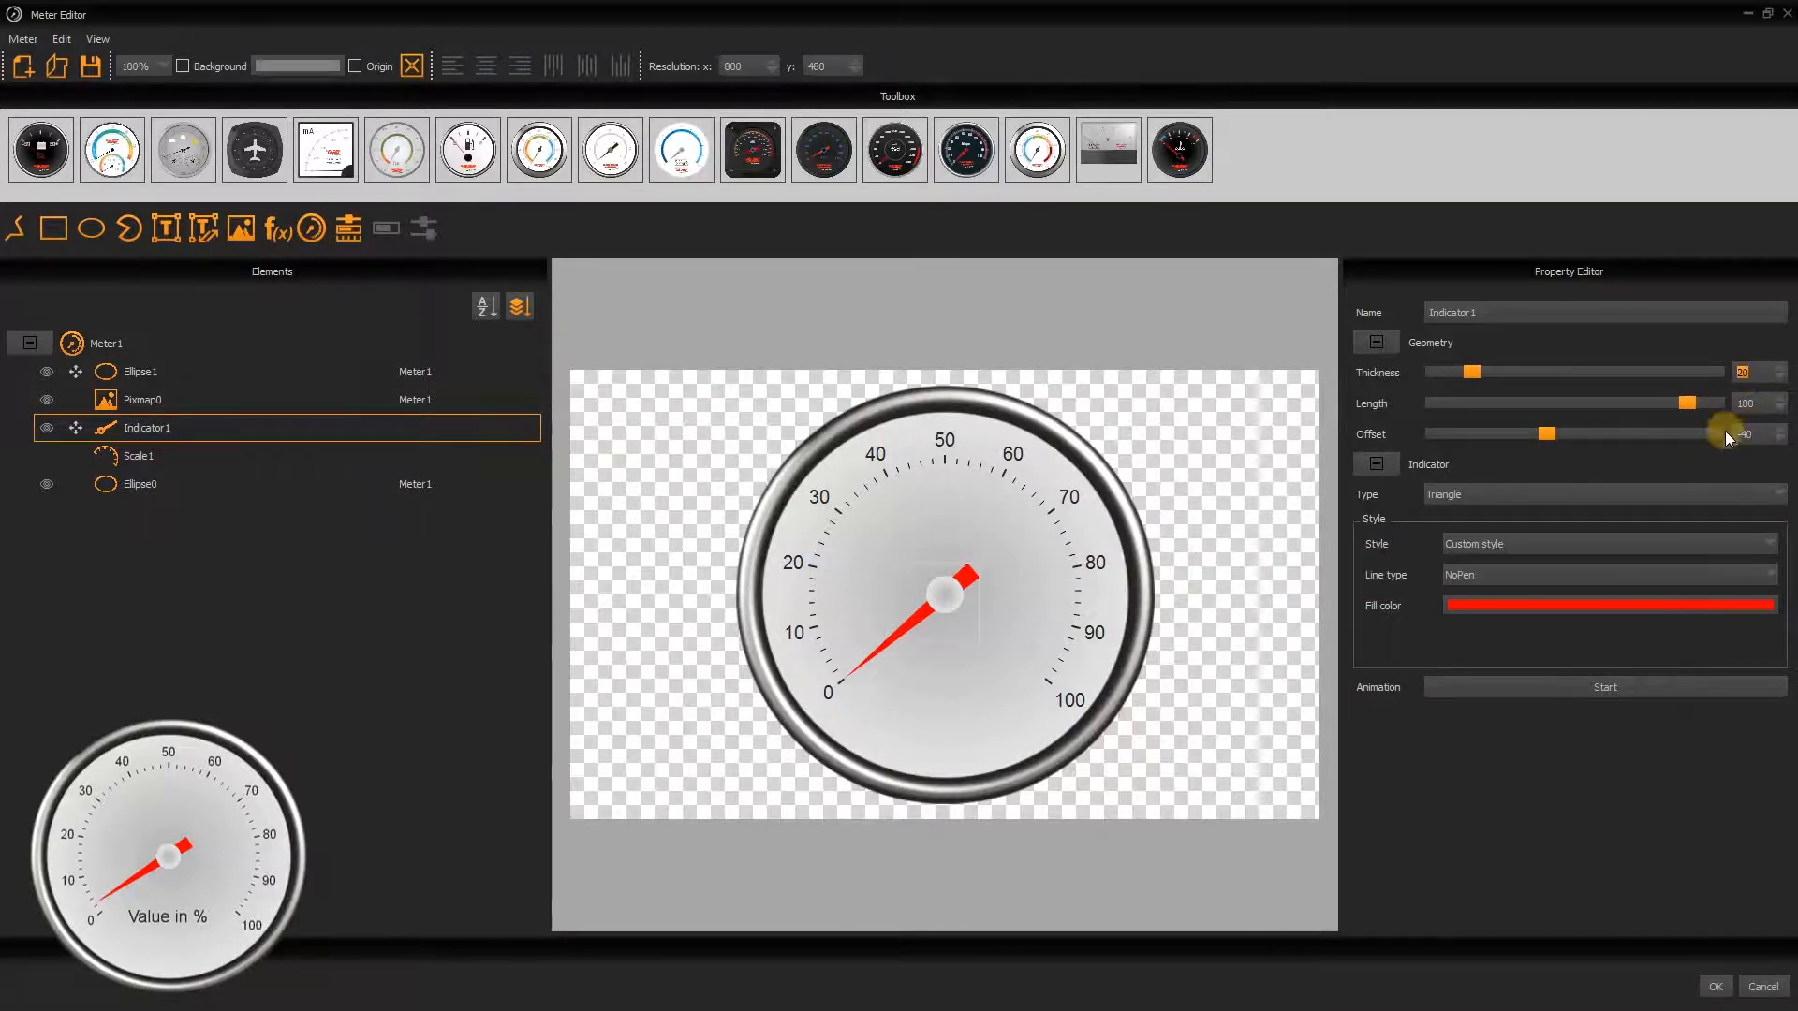
pyautogui.click(1606, 687)
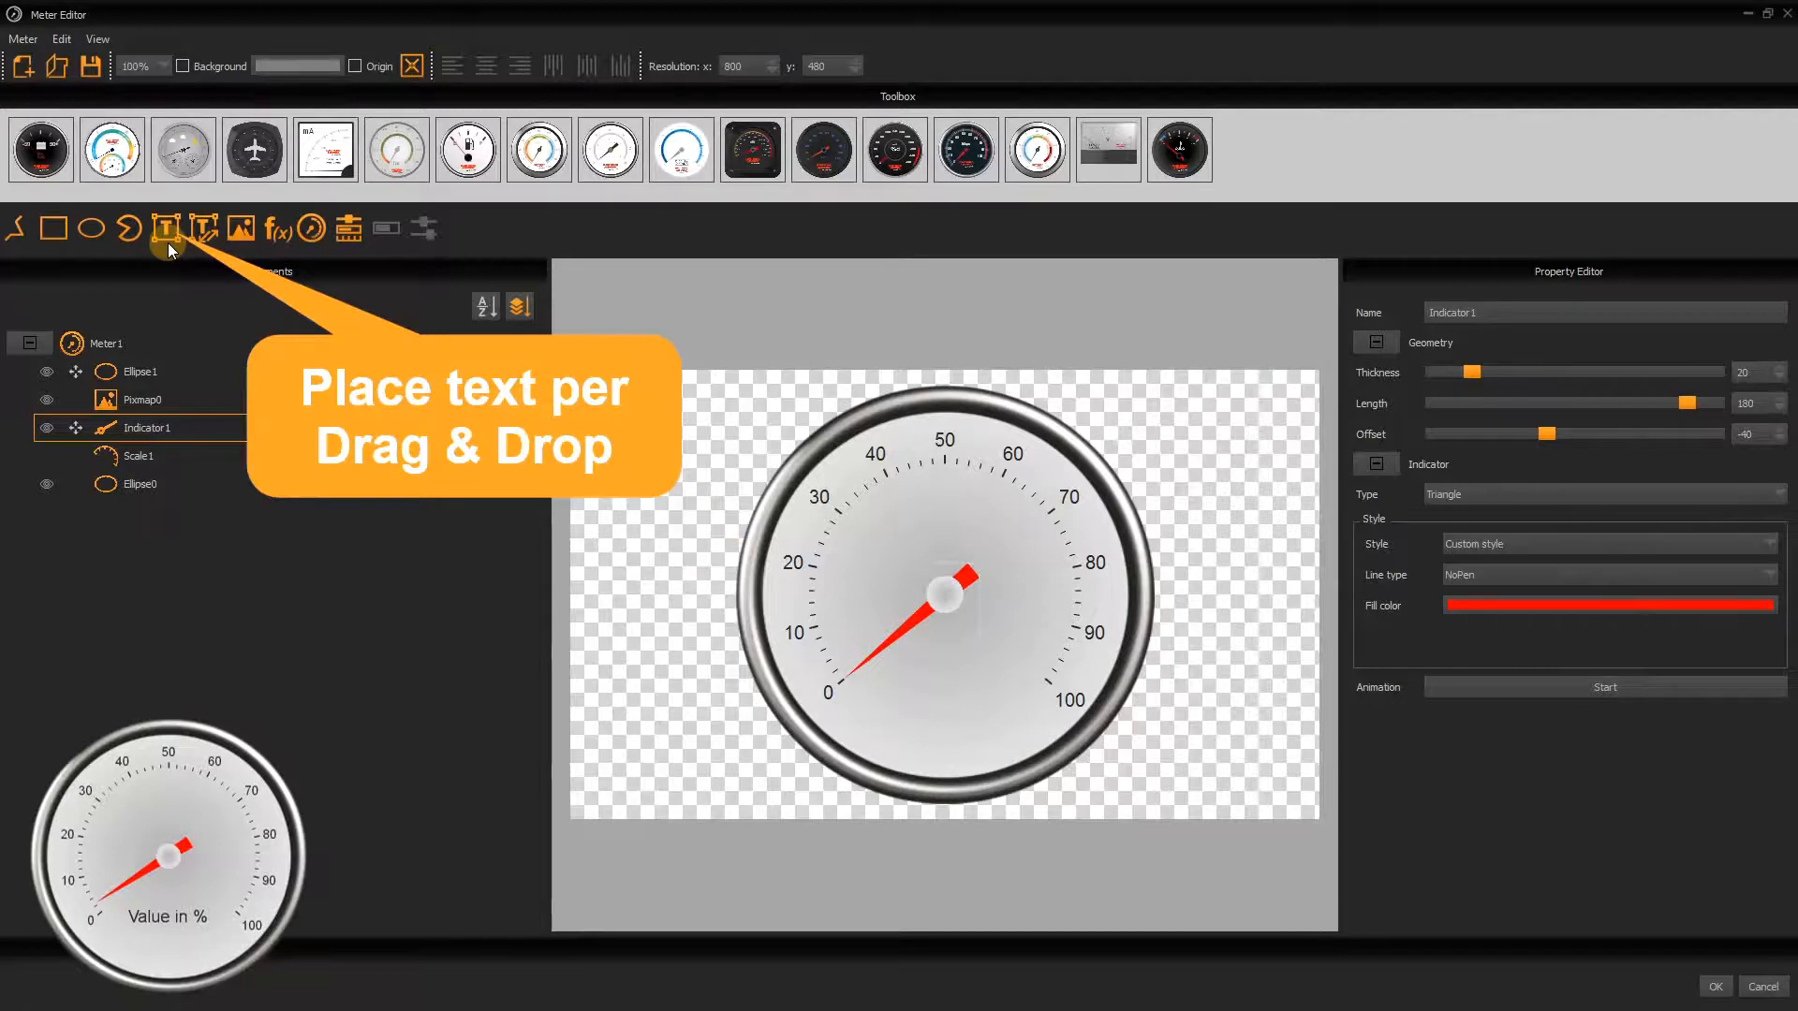
# - Add a text below the dial's center reading "Value in %" with font size 20
pyautogui.moveTo(167, 234); pyautogui.dragTo(946, 706)
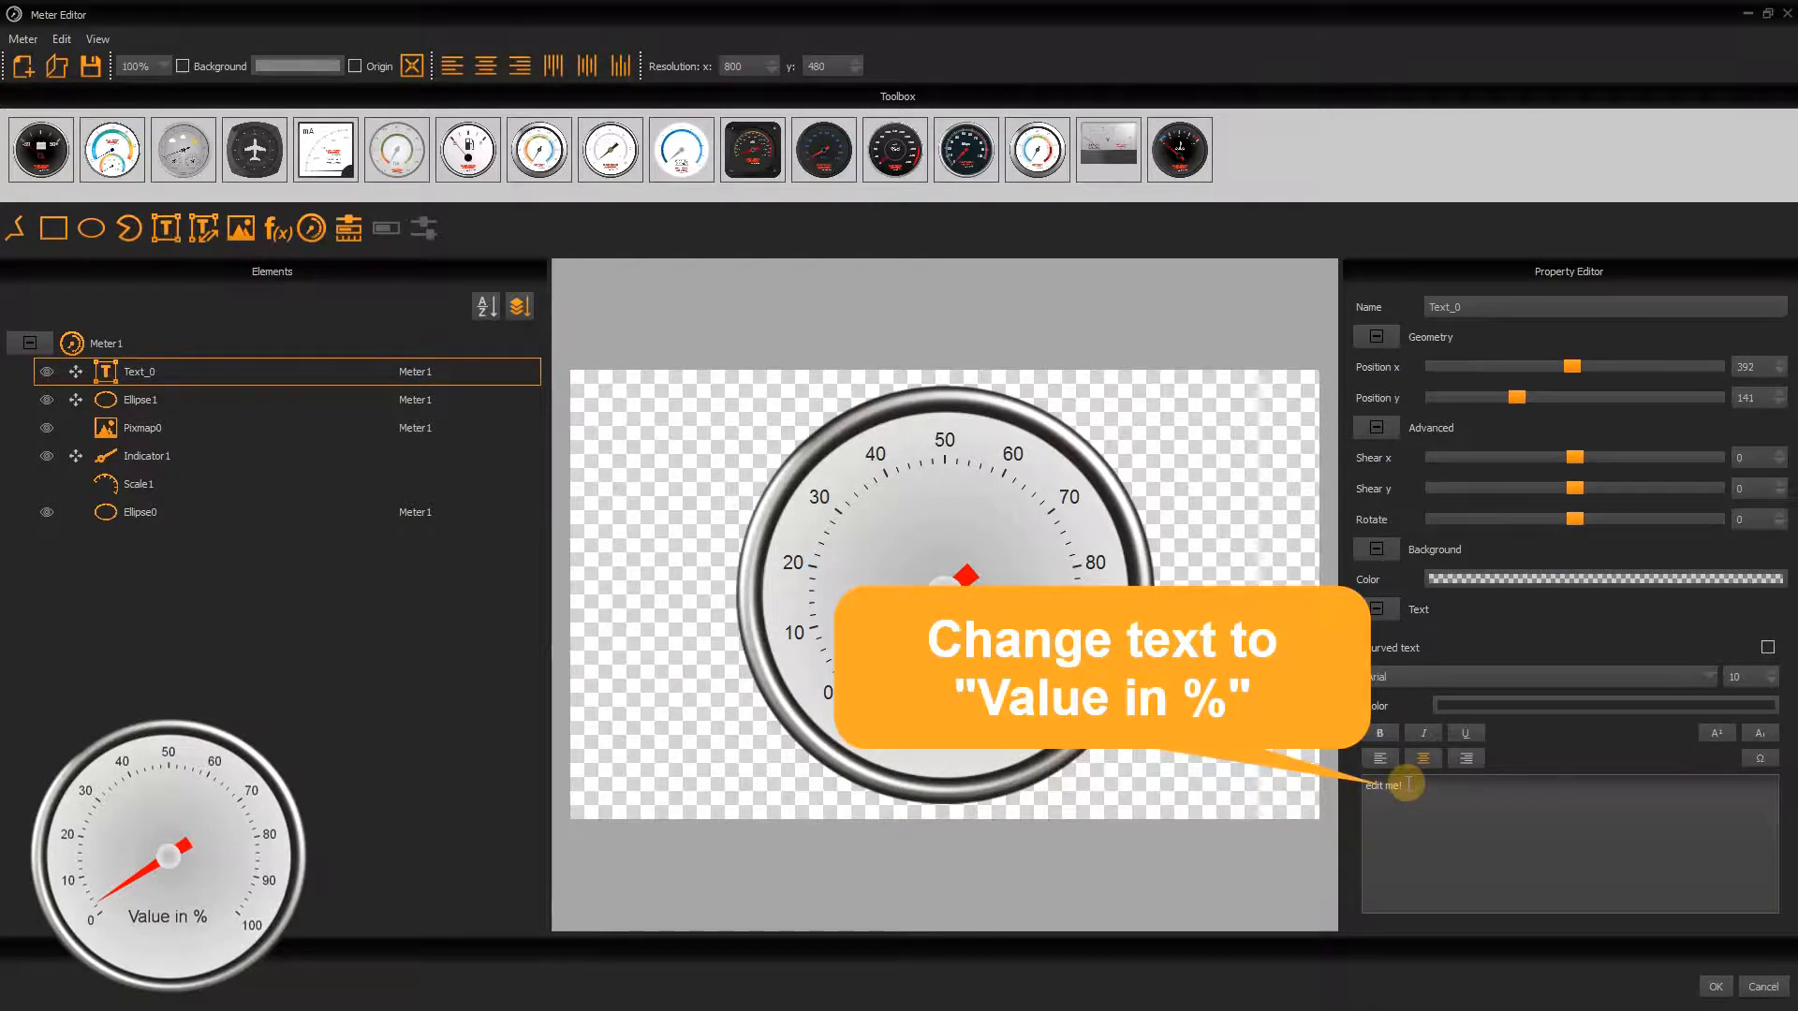
pyautogui.moveTo(1408, 784); pyautogui.dragTo(1349, 783)
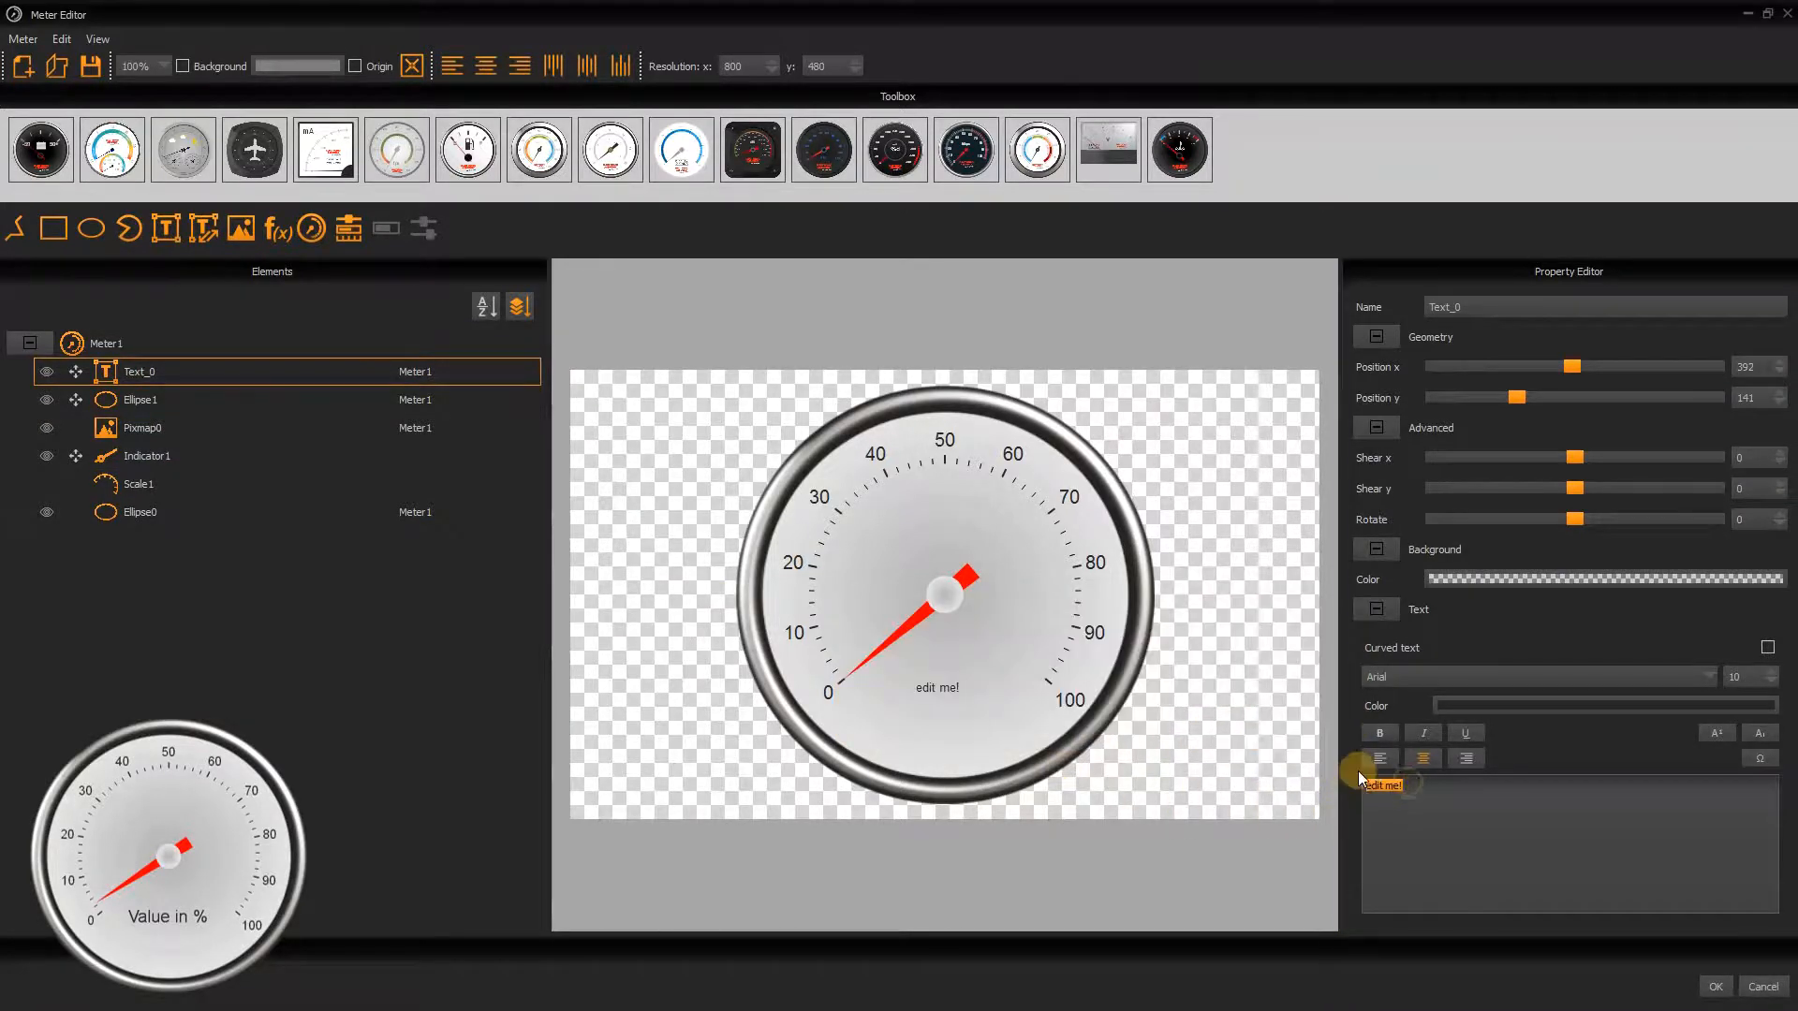
pyautogui.write('Value in %')
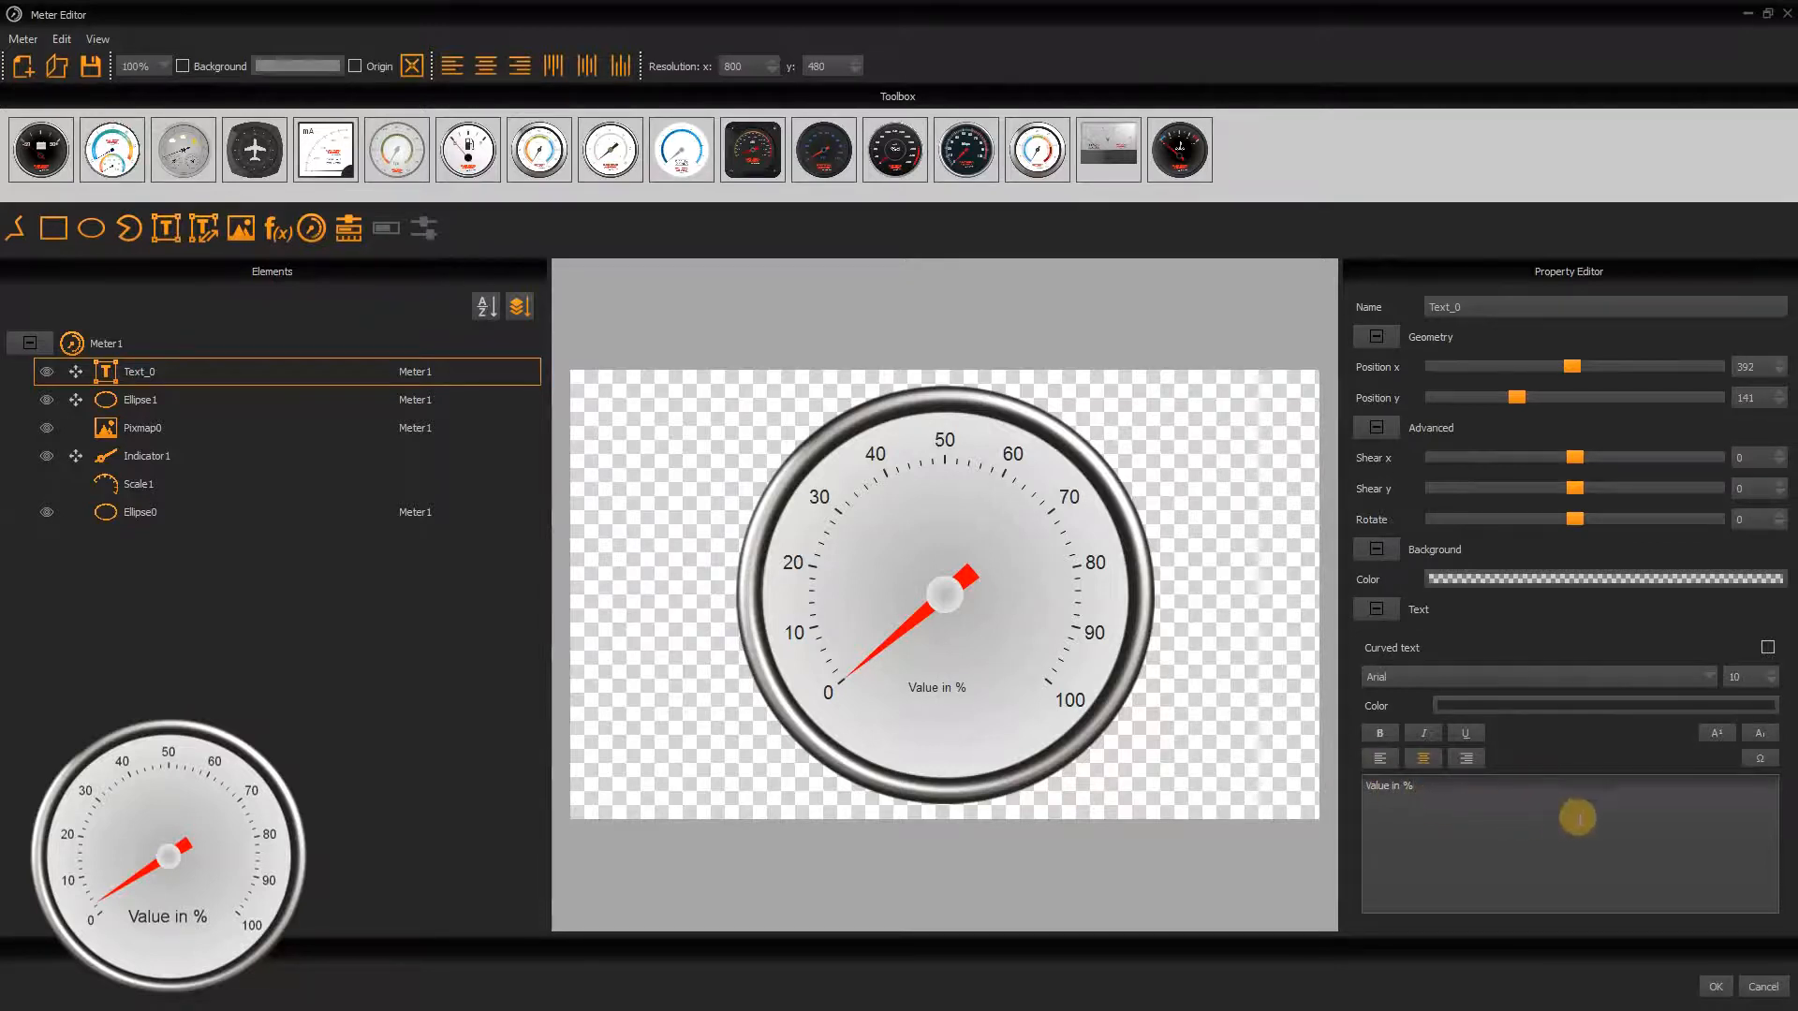
pyautogui.doubleClick(1738, 676)
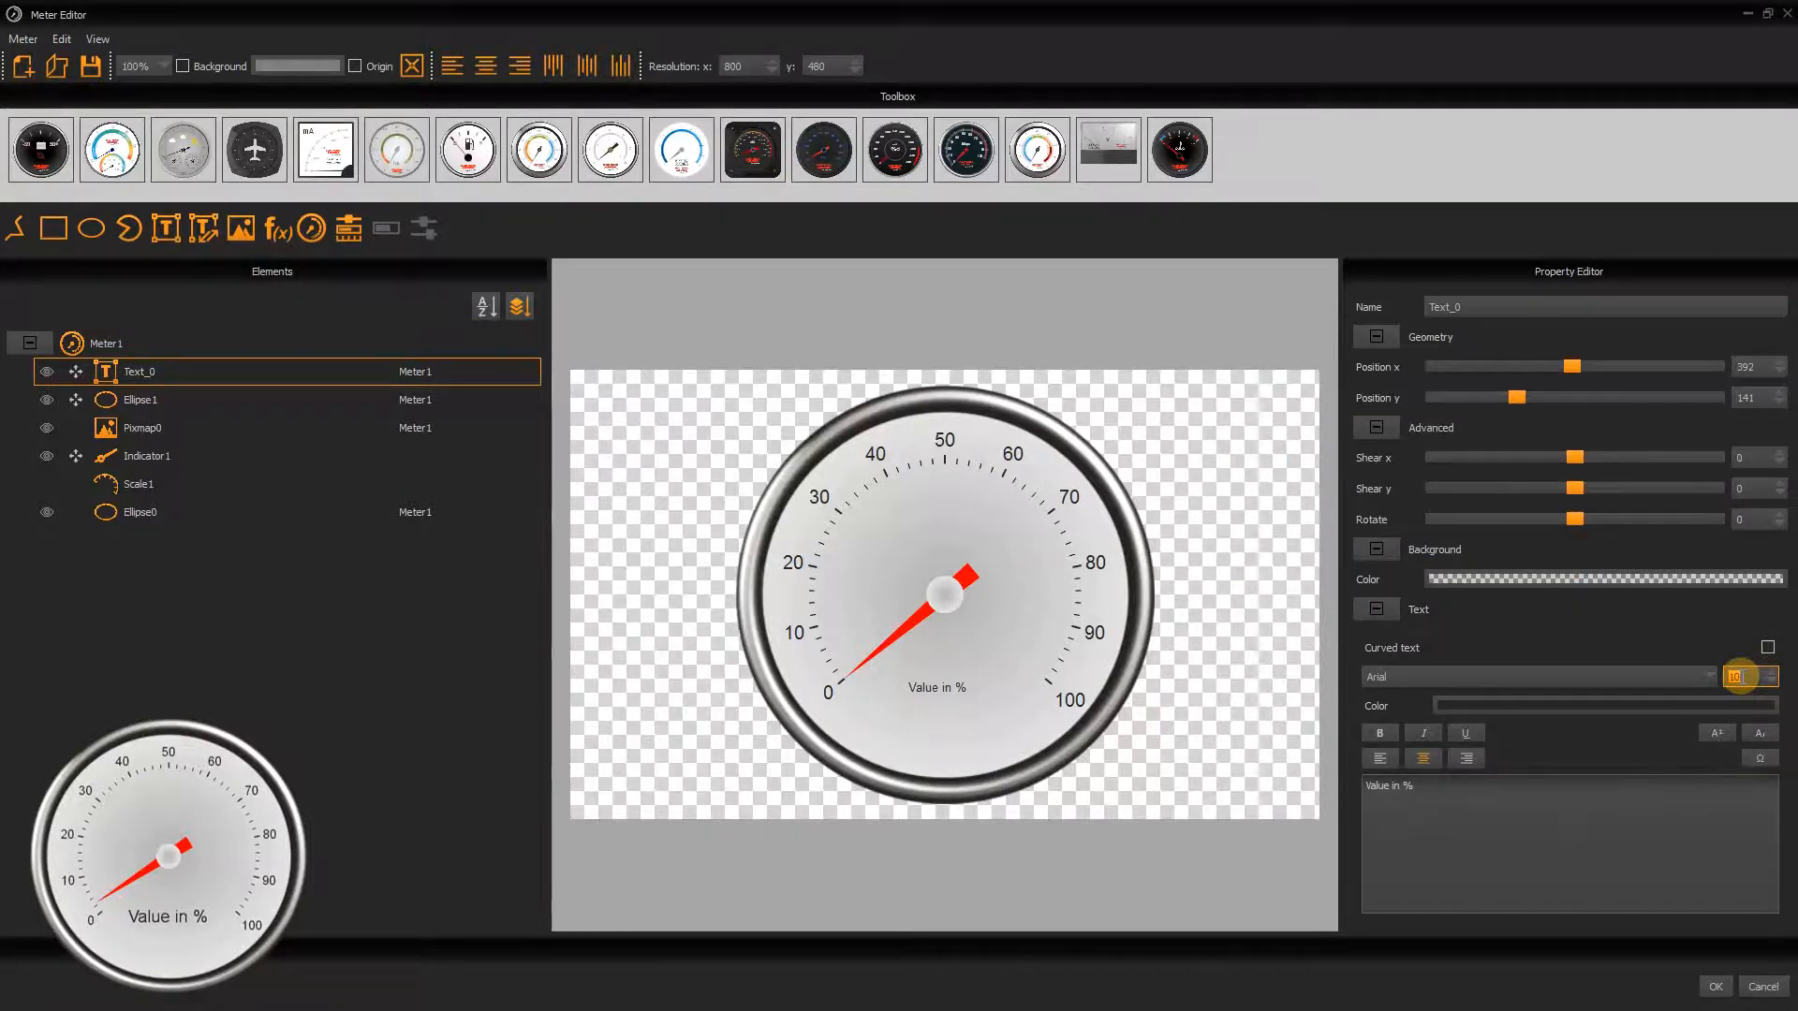
pyautogui.write('20')
pyautogui.press('Return')
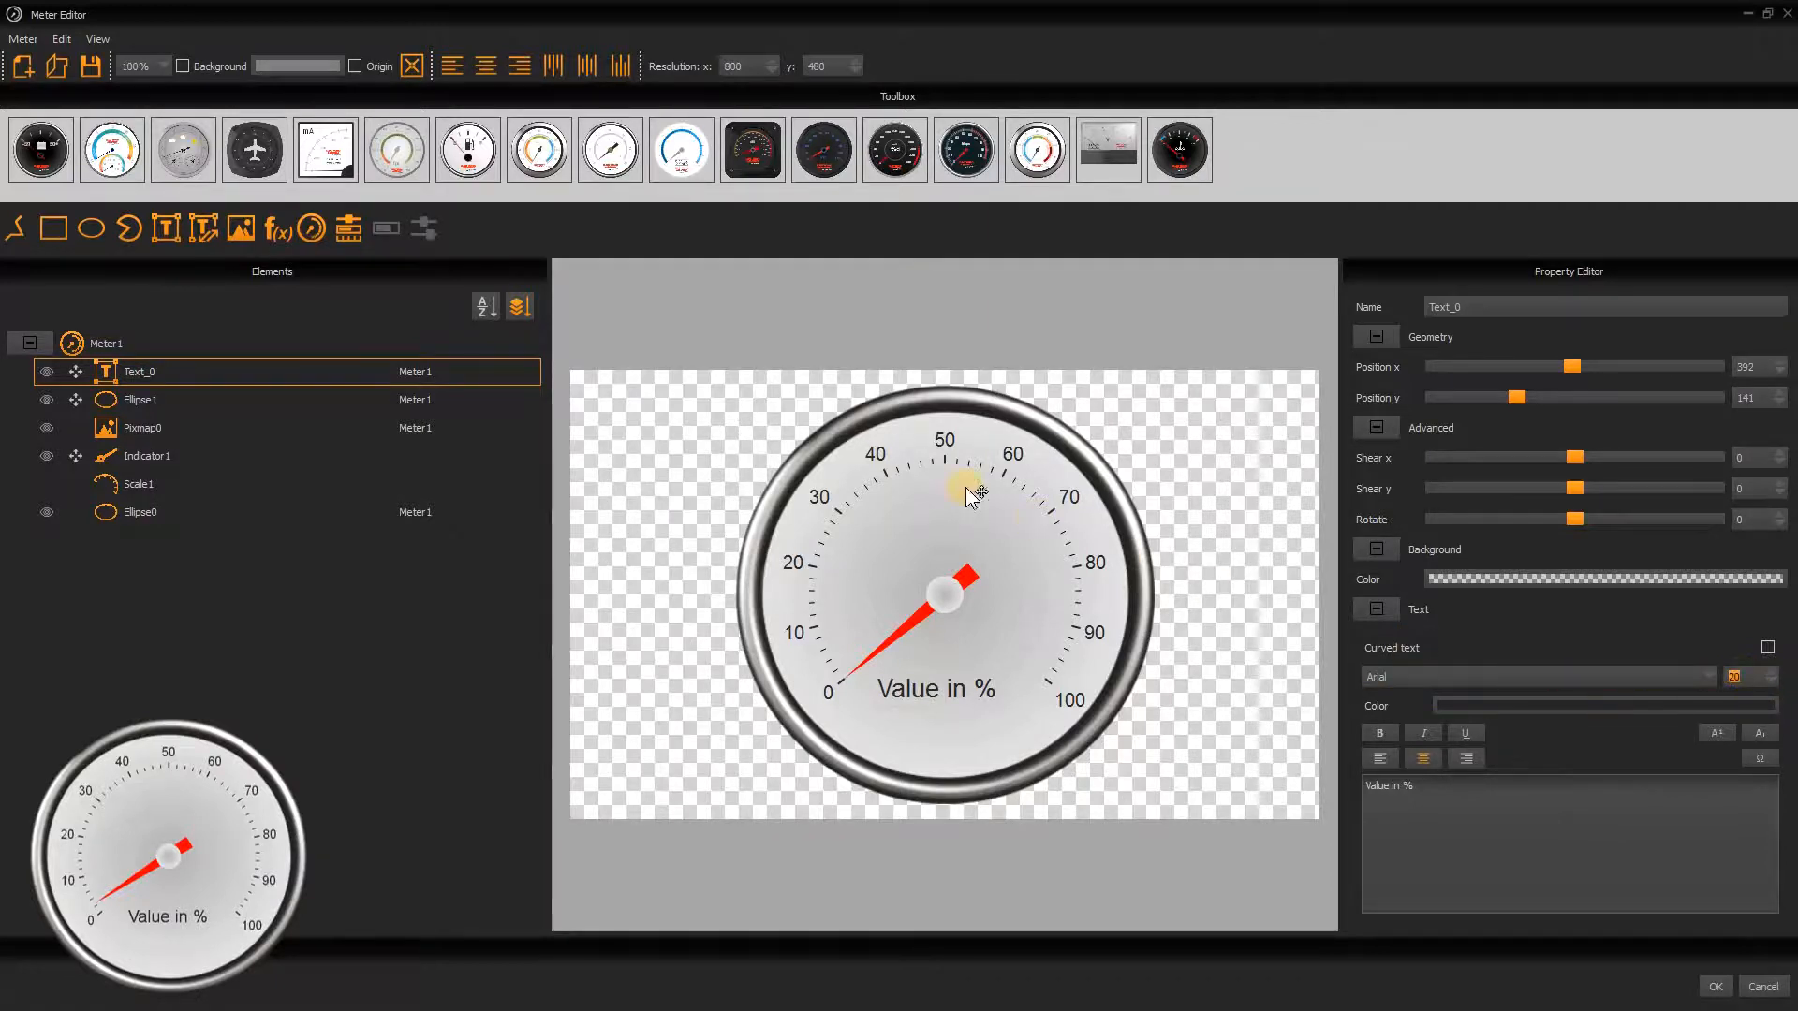
# - Center the "Value in %" text horizontally on the canvas and set its y position to 145
pyautogui.click(476, 64)
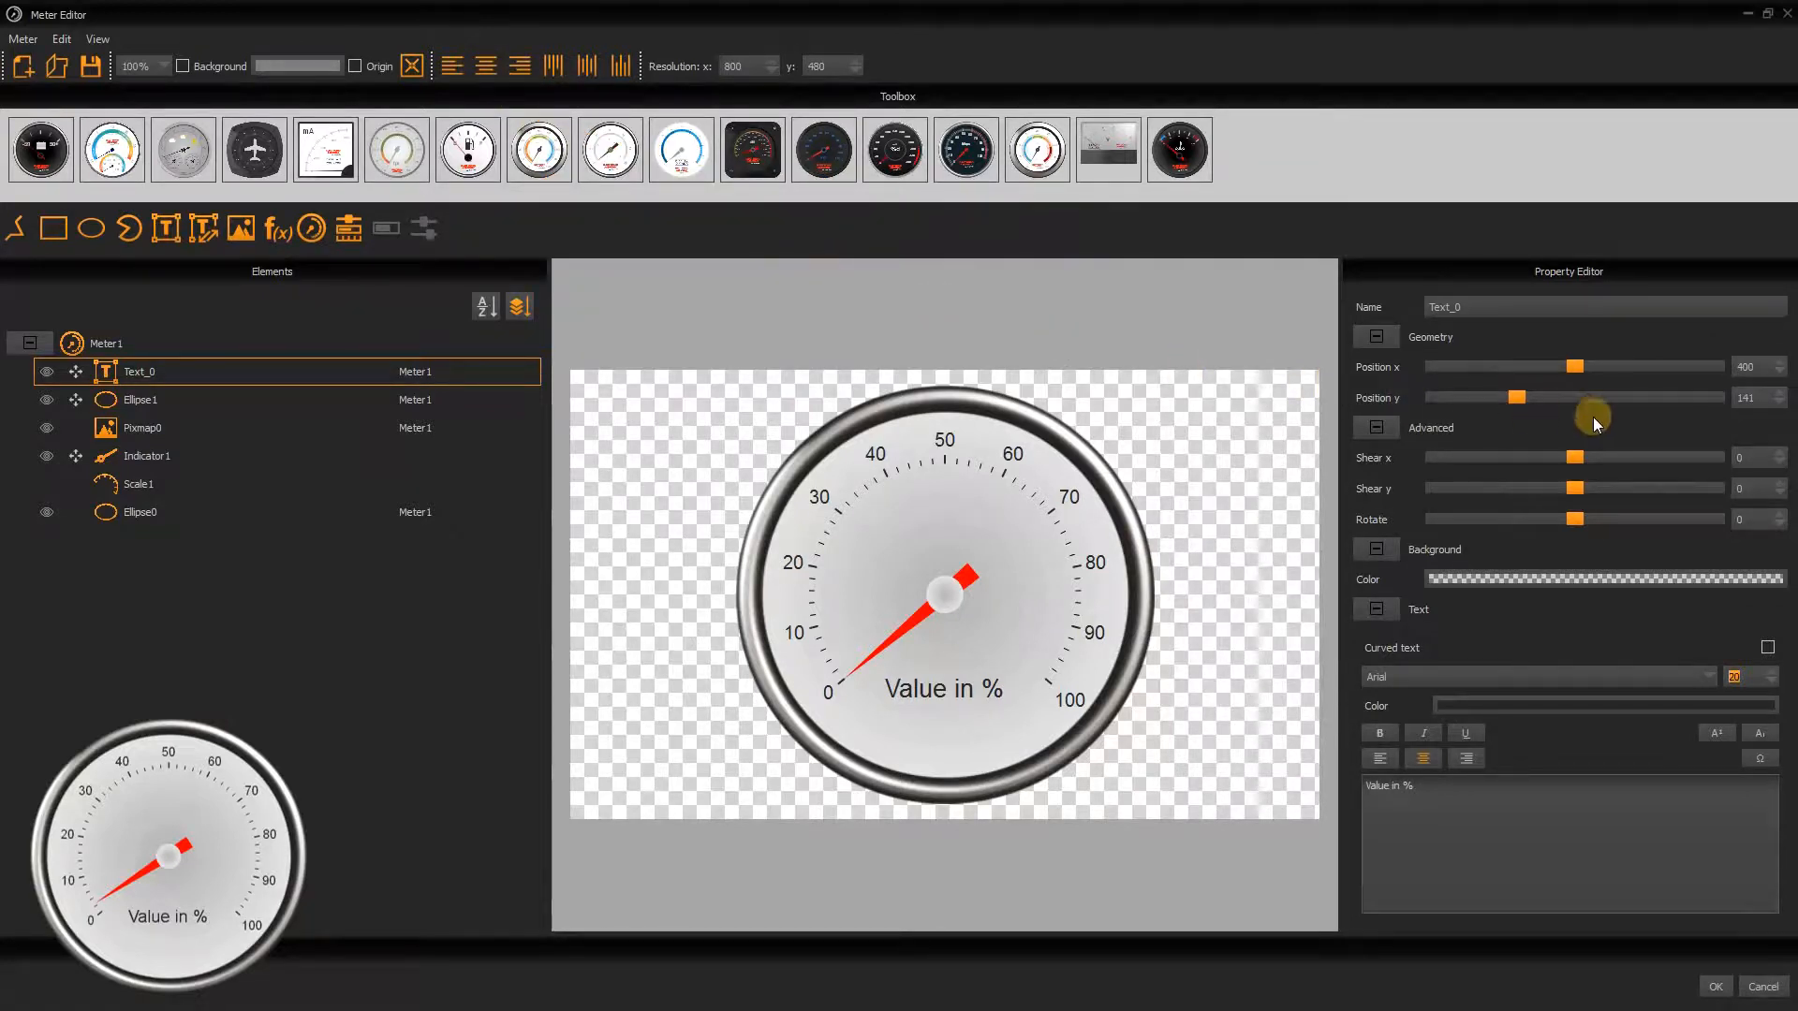
pyautogui.doubleClick(1755, 403)
pyautogui.write('14')
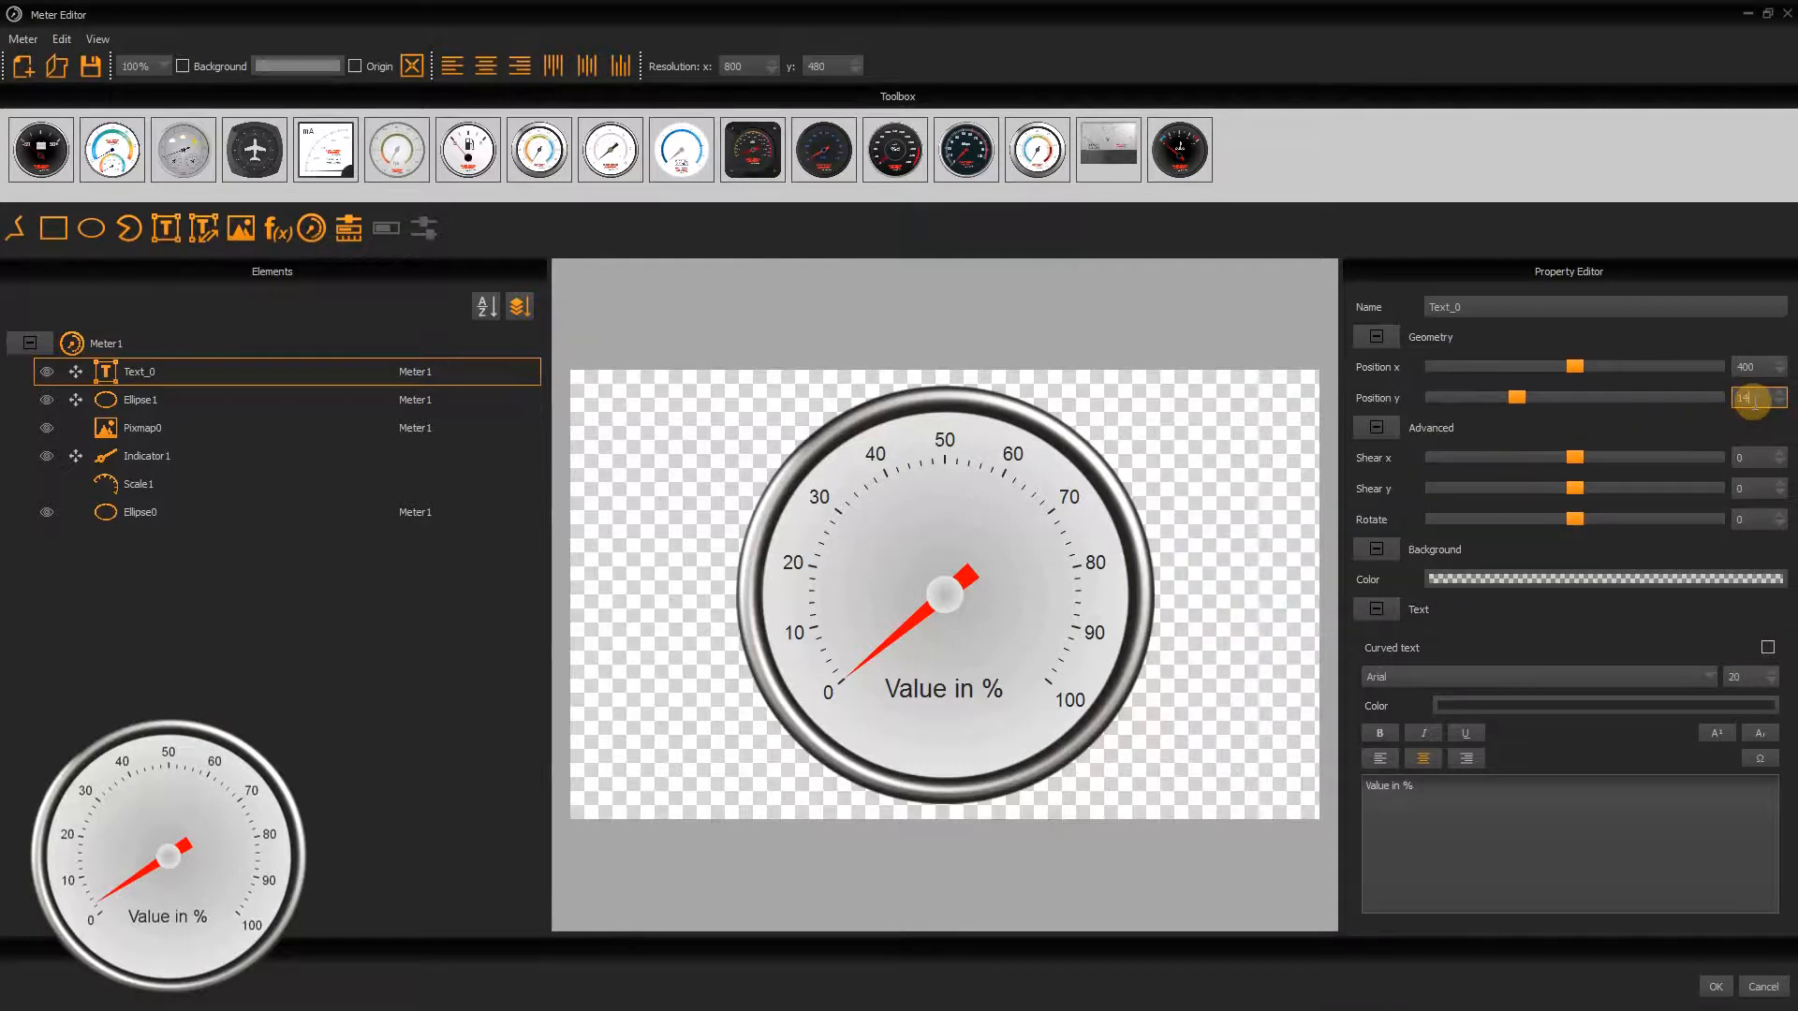
pyautogui.write('5')
pyautogui.press('Return')
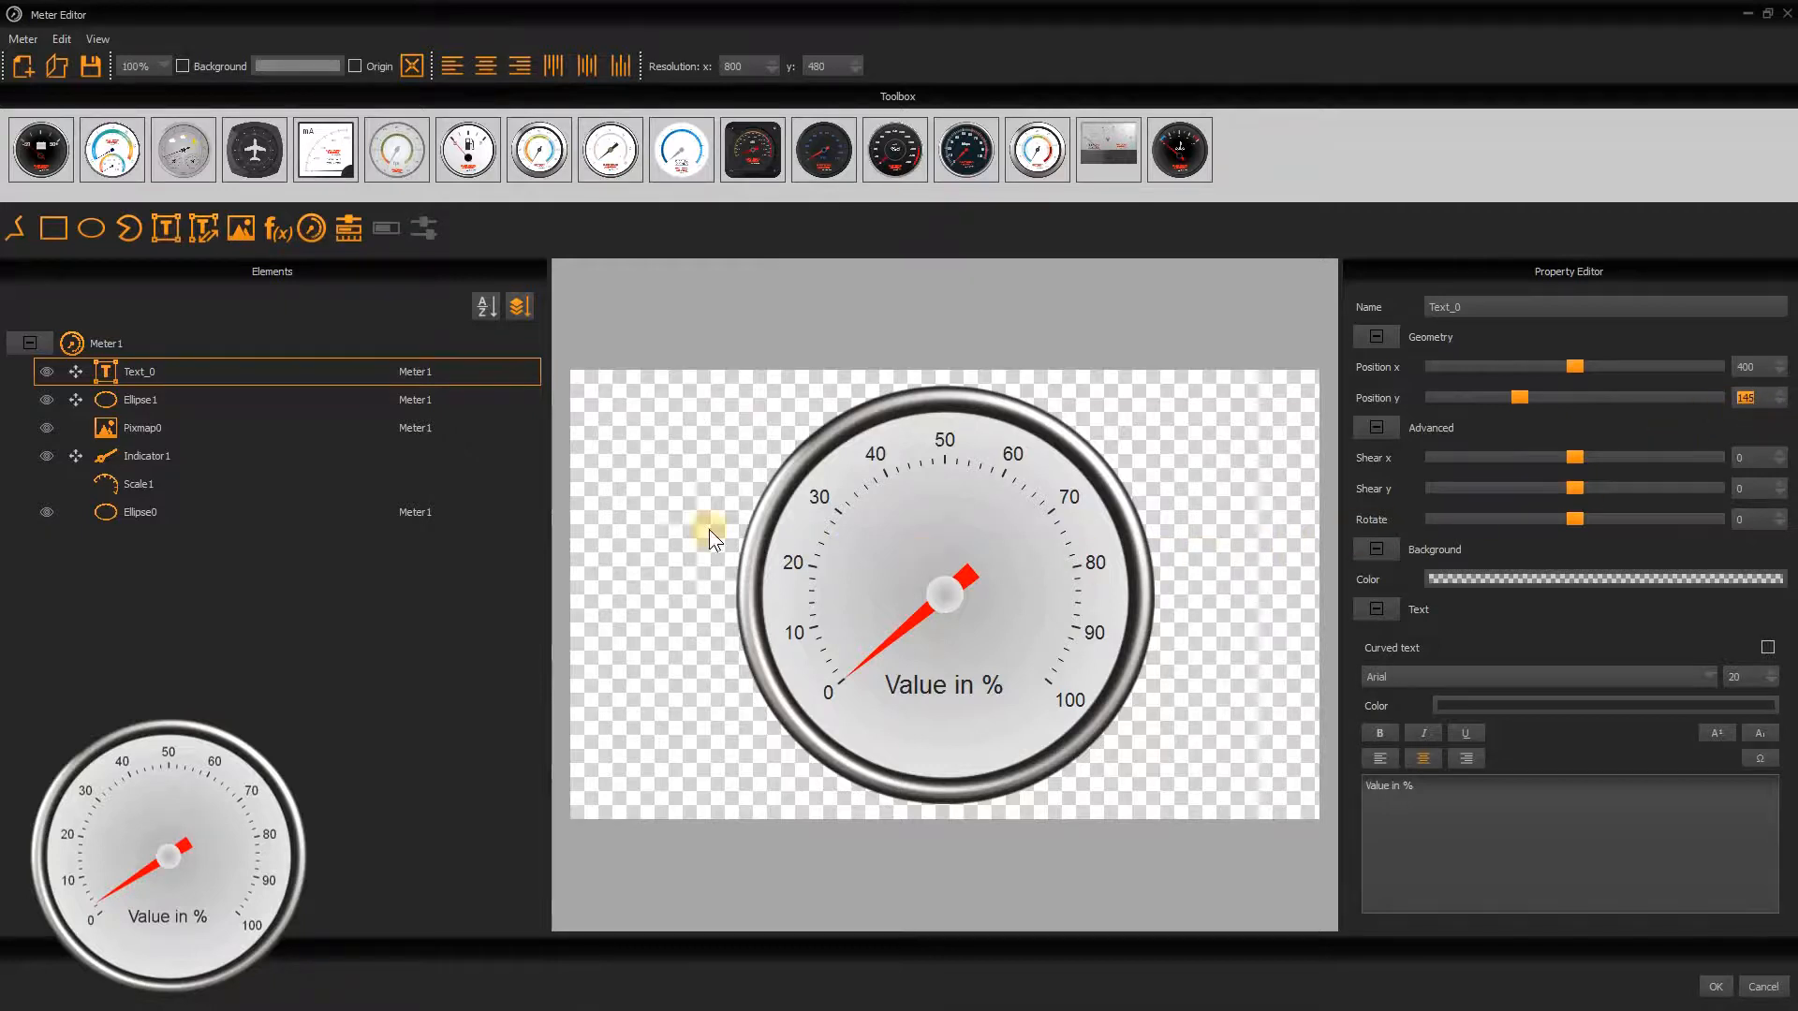
# - Configure Meter1 with the calculation (analog(0)), maximum value 4095 and touch disabled, and accept the finished meter
pyautogui.click(138, 337)
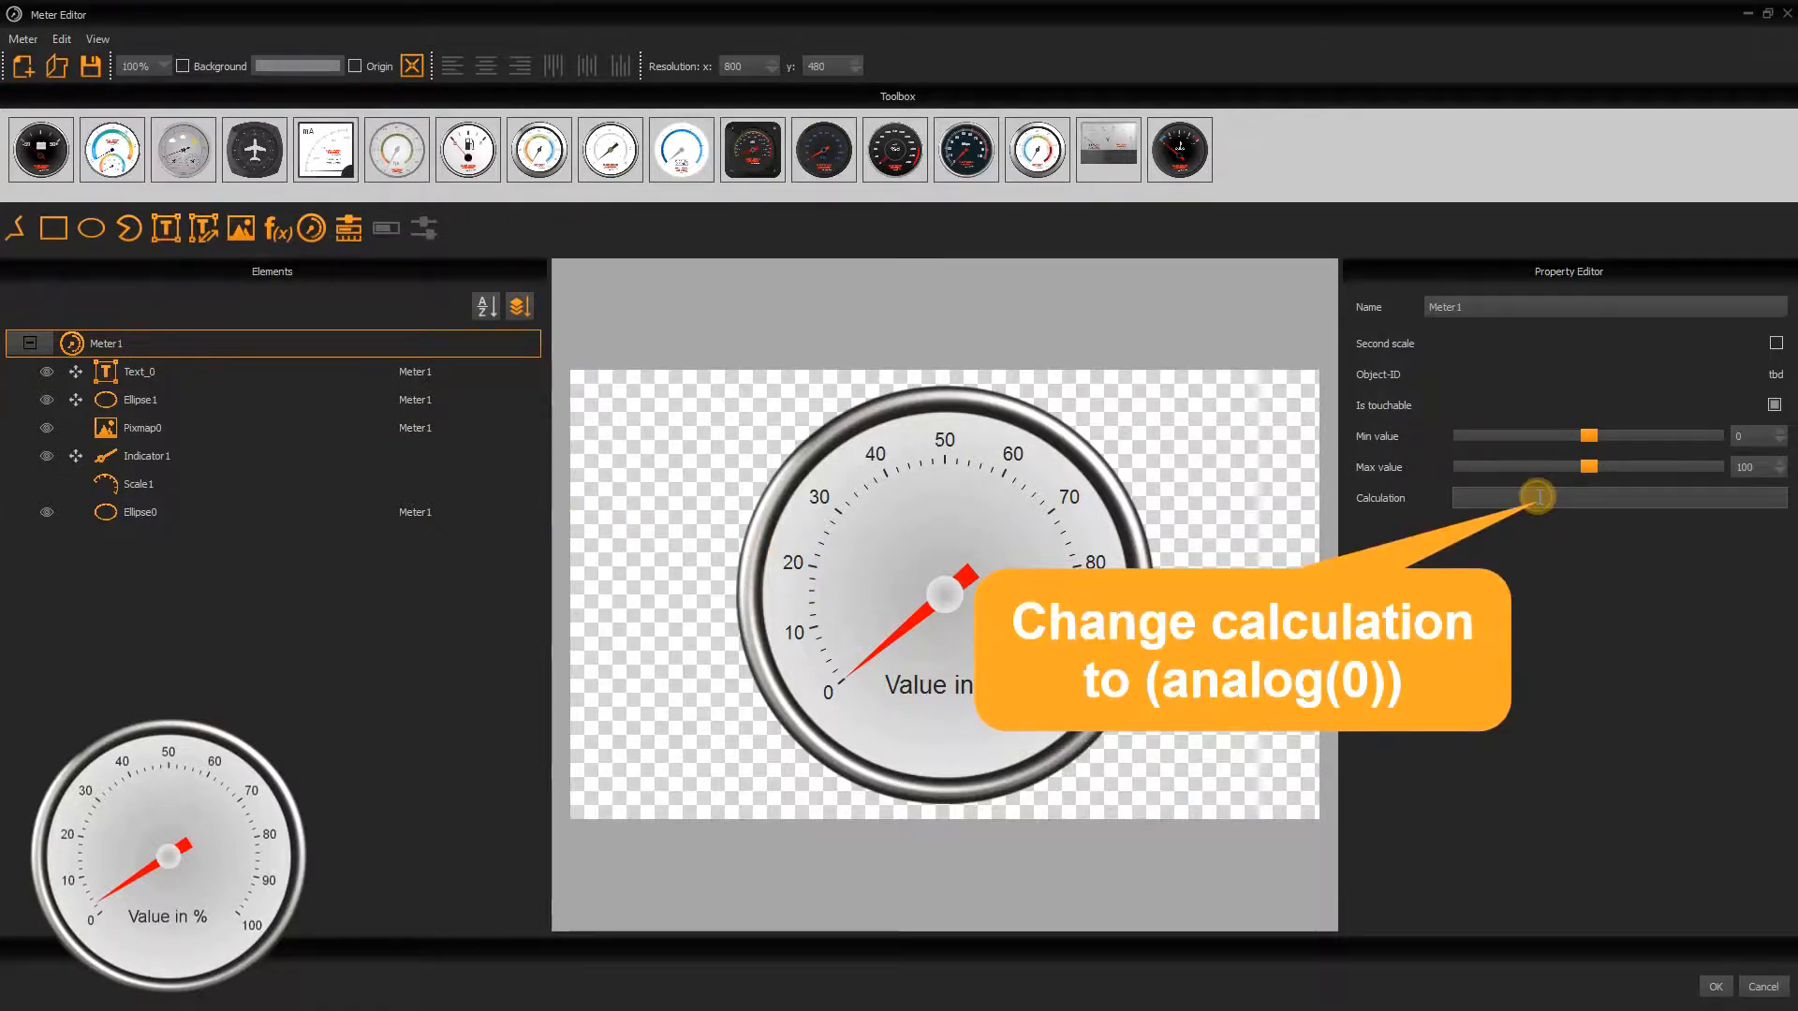
pyautogui.write('(analog(0)')
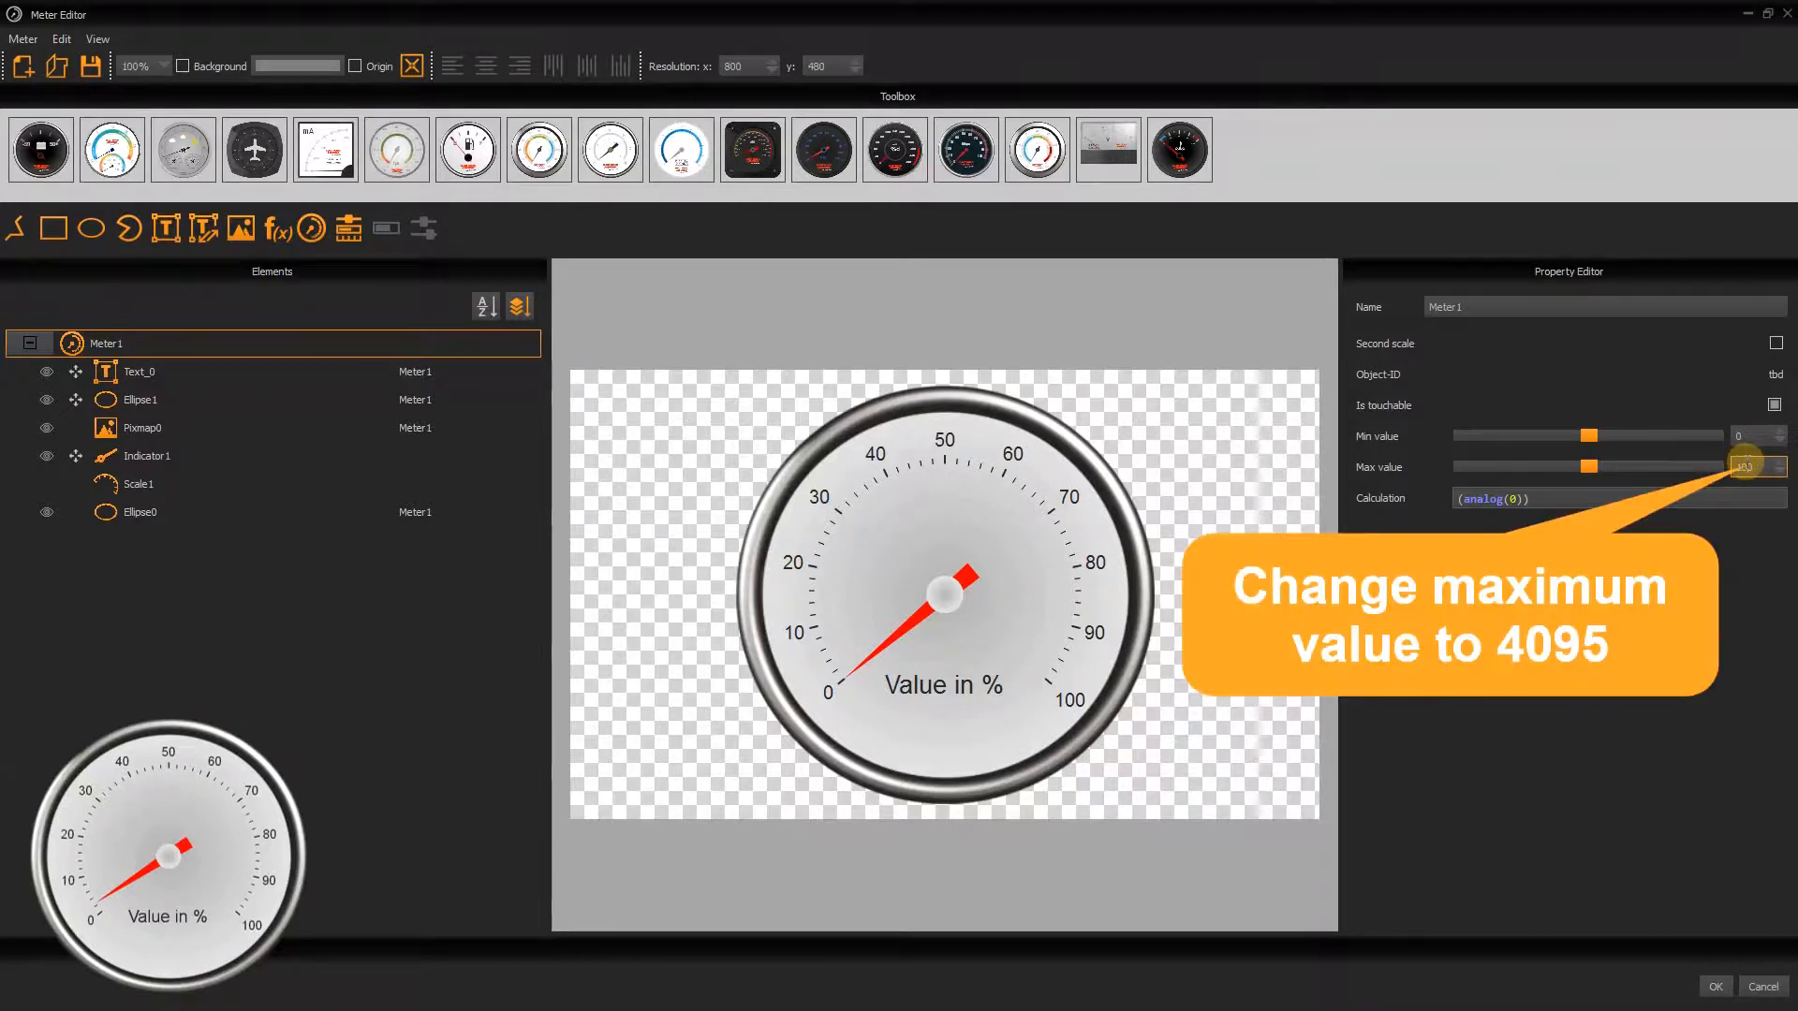
pyautogui.doubleClick(1747, 464)
pyautogui.write('4')
pyautogui.press('Return')
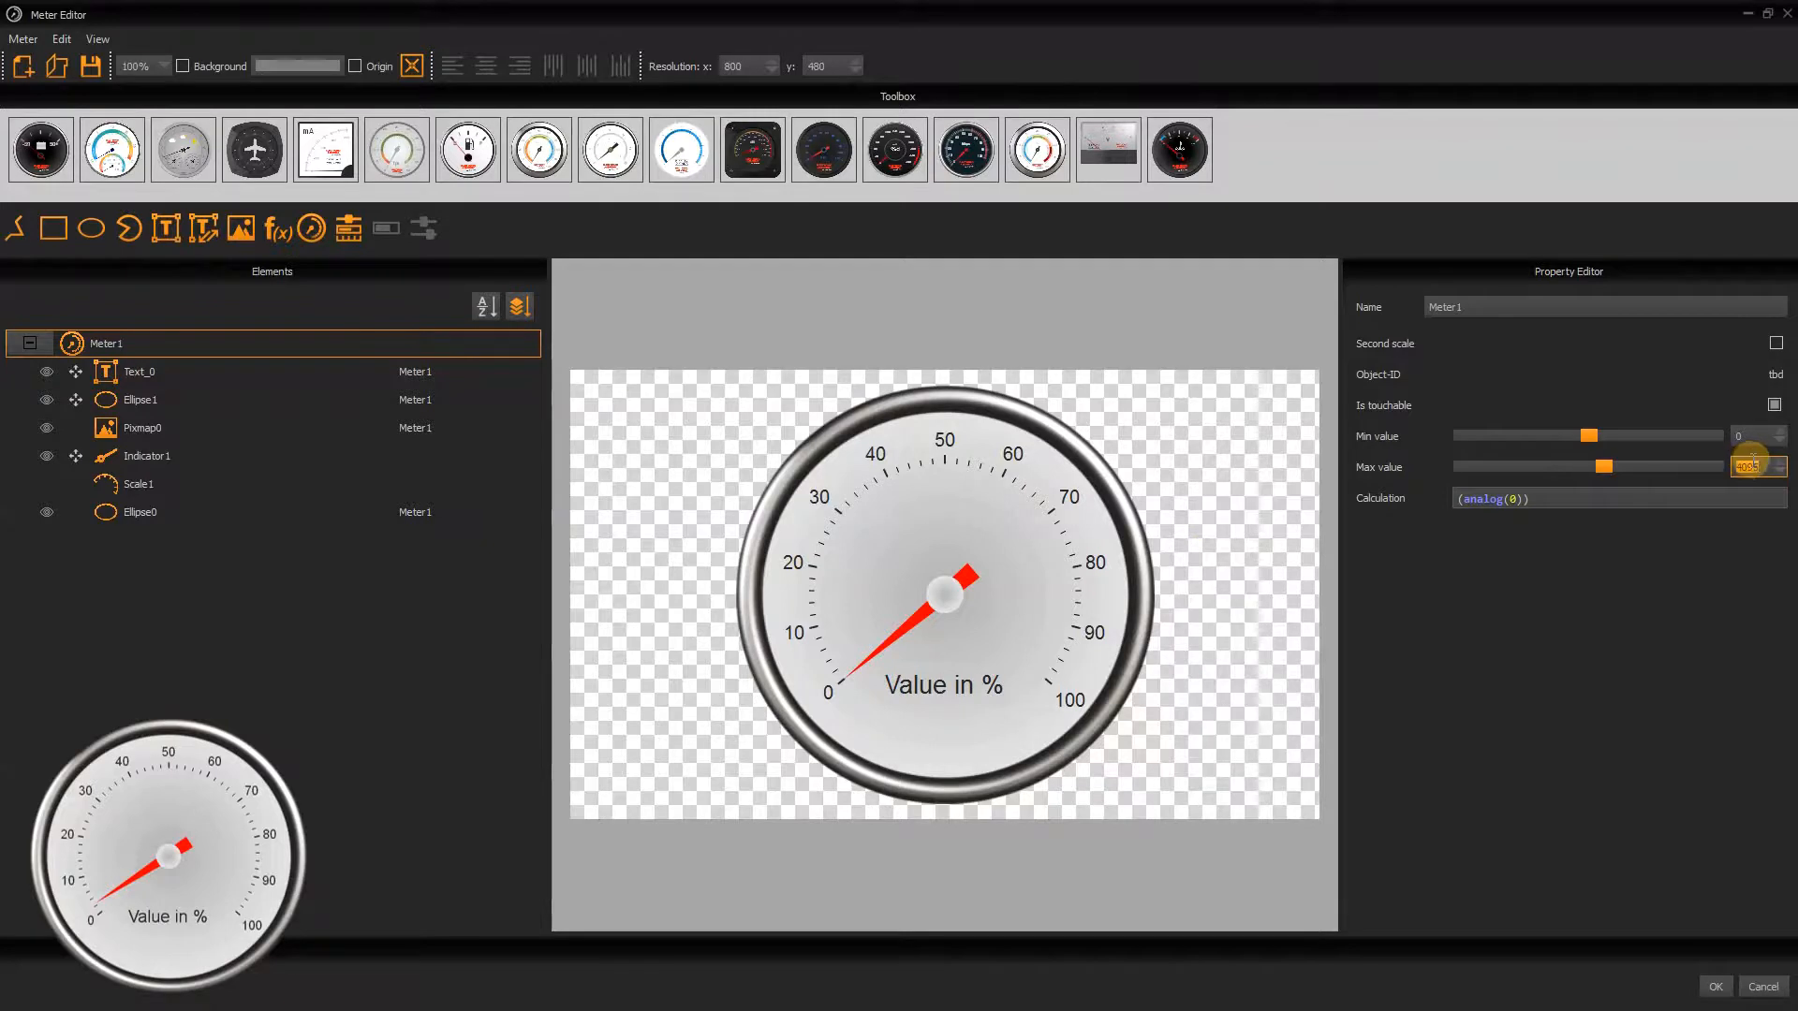
pyautogui.click(1774, 405)
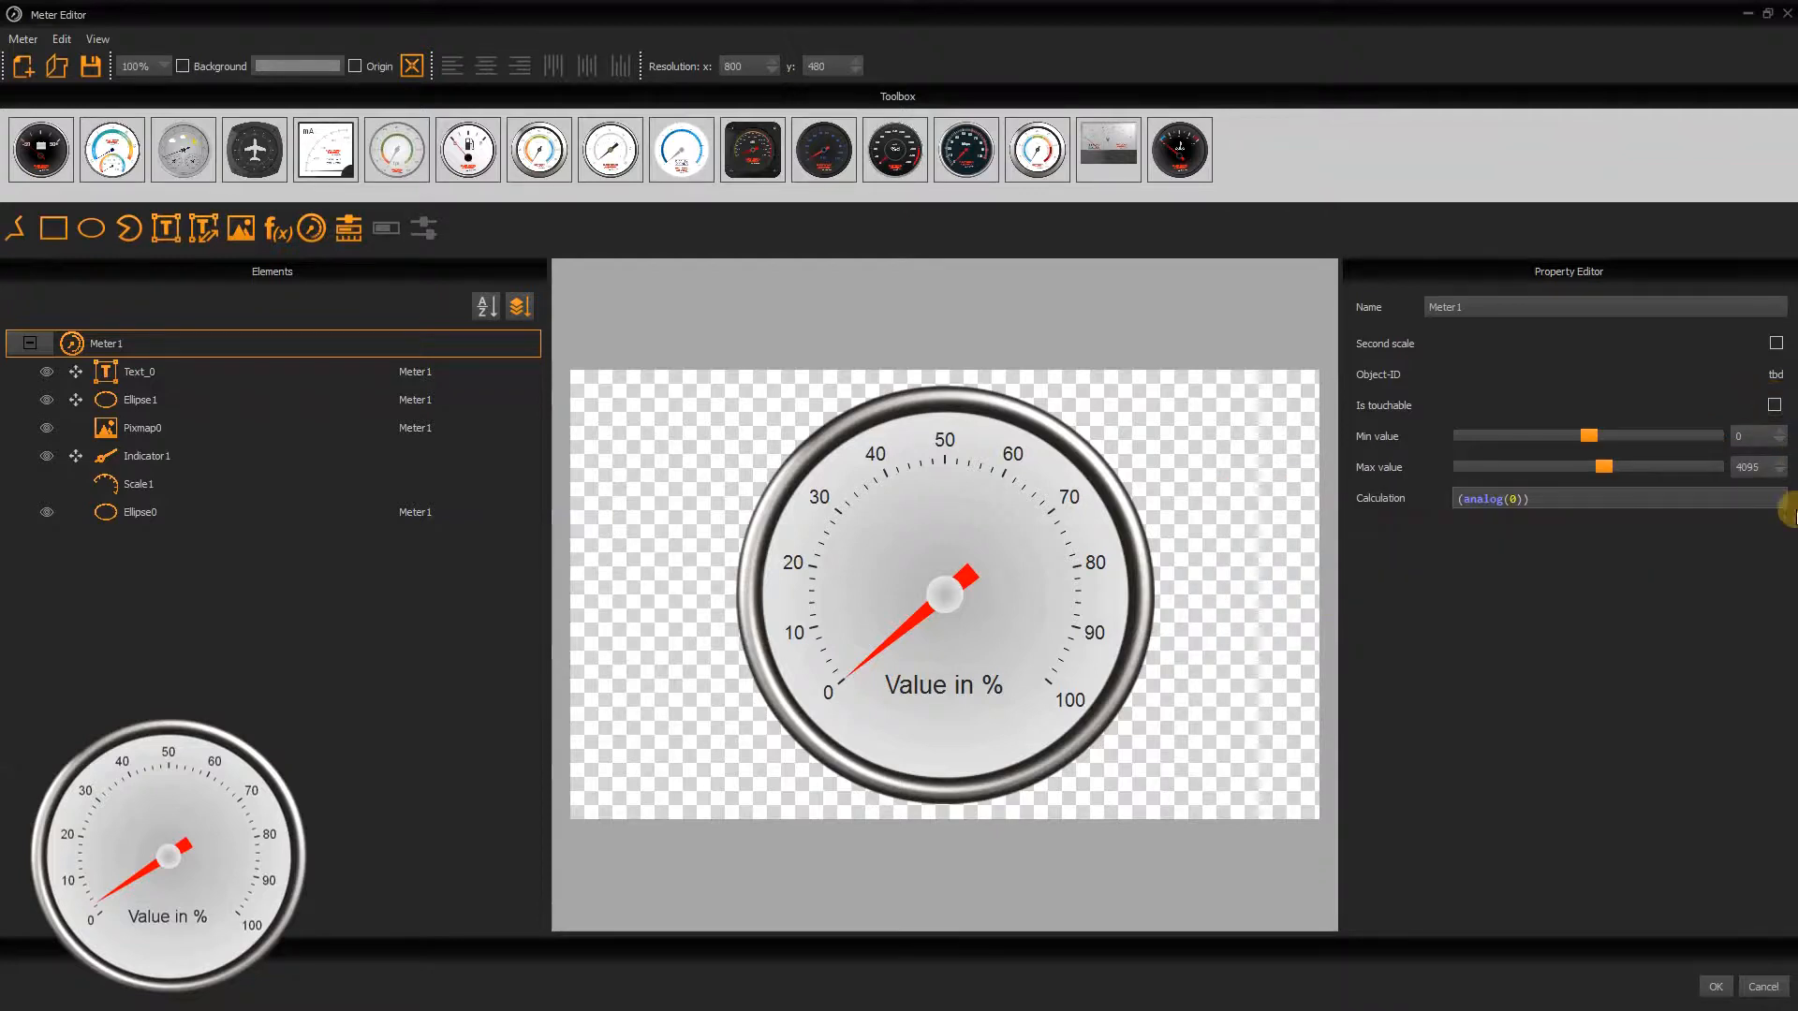
pyautogui.click(1717, 981)
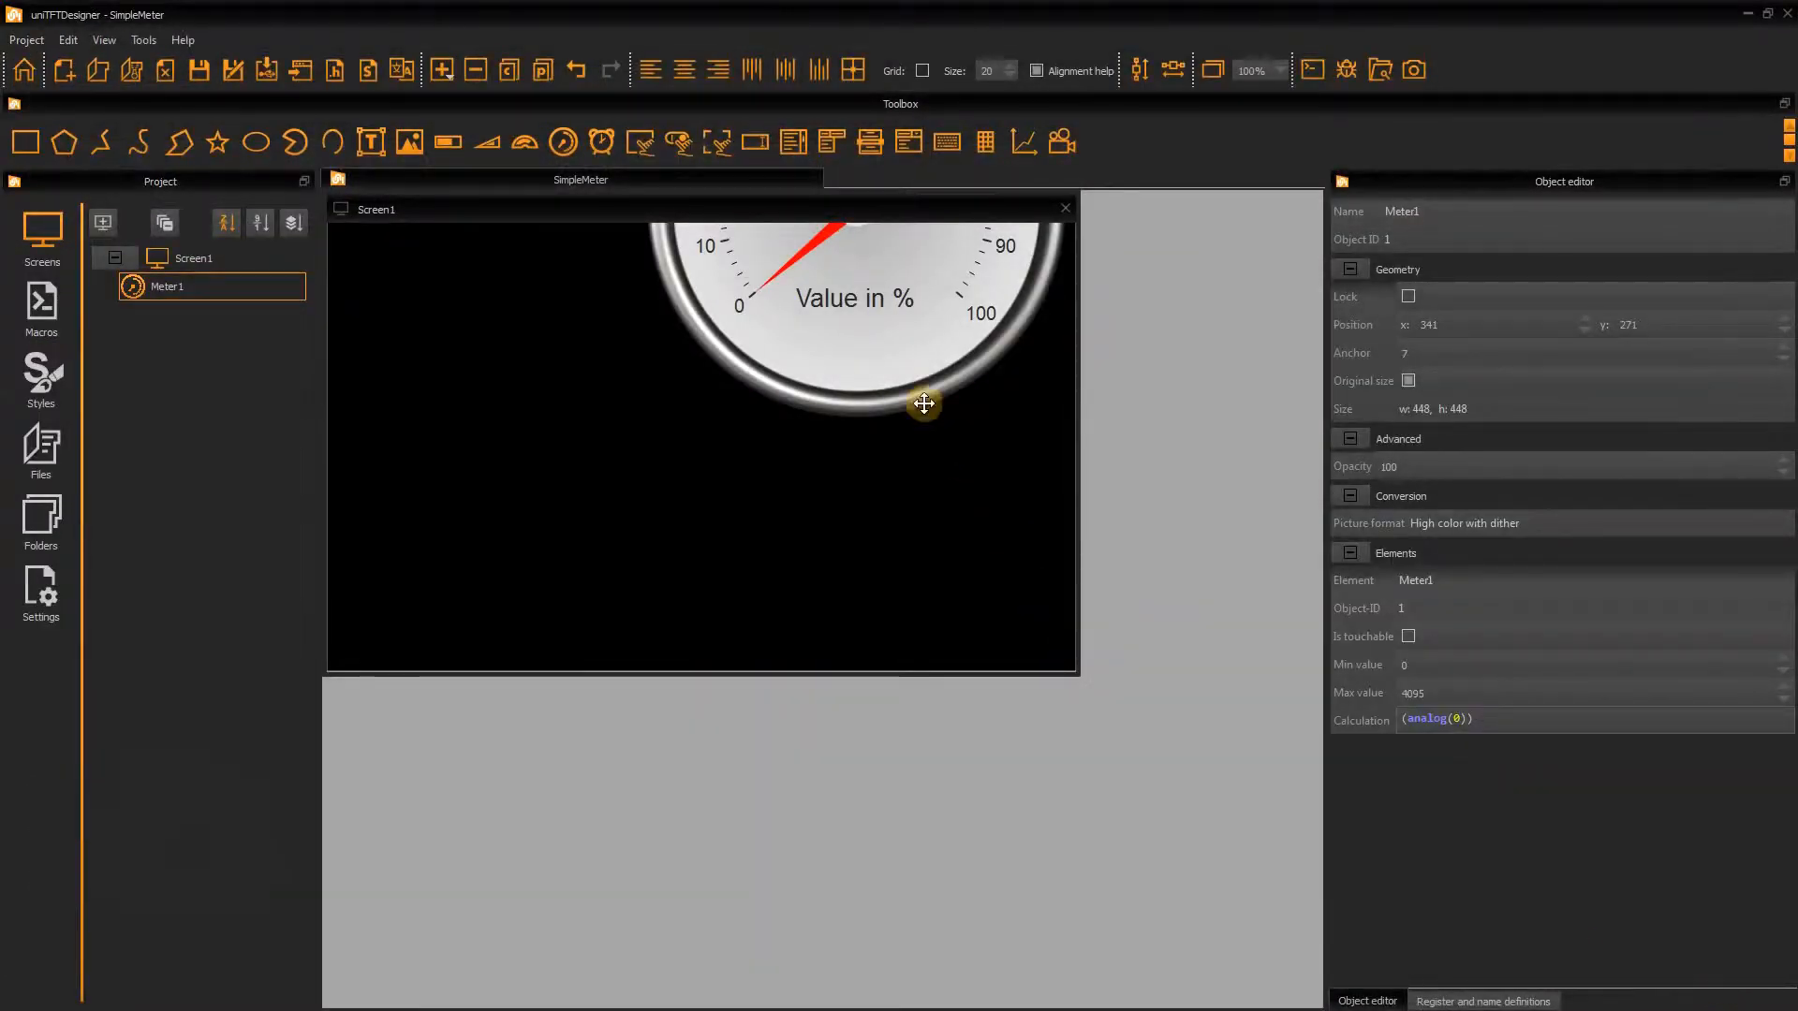
# - Center the meter horizontally and vertically on Screen1
pyautogui.click(894, 362)
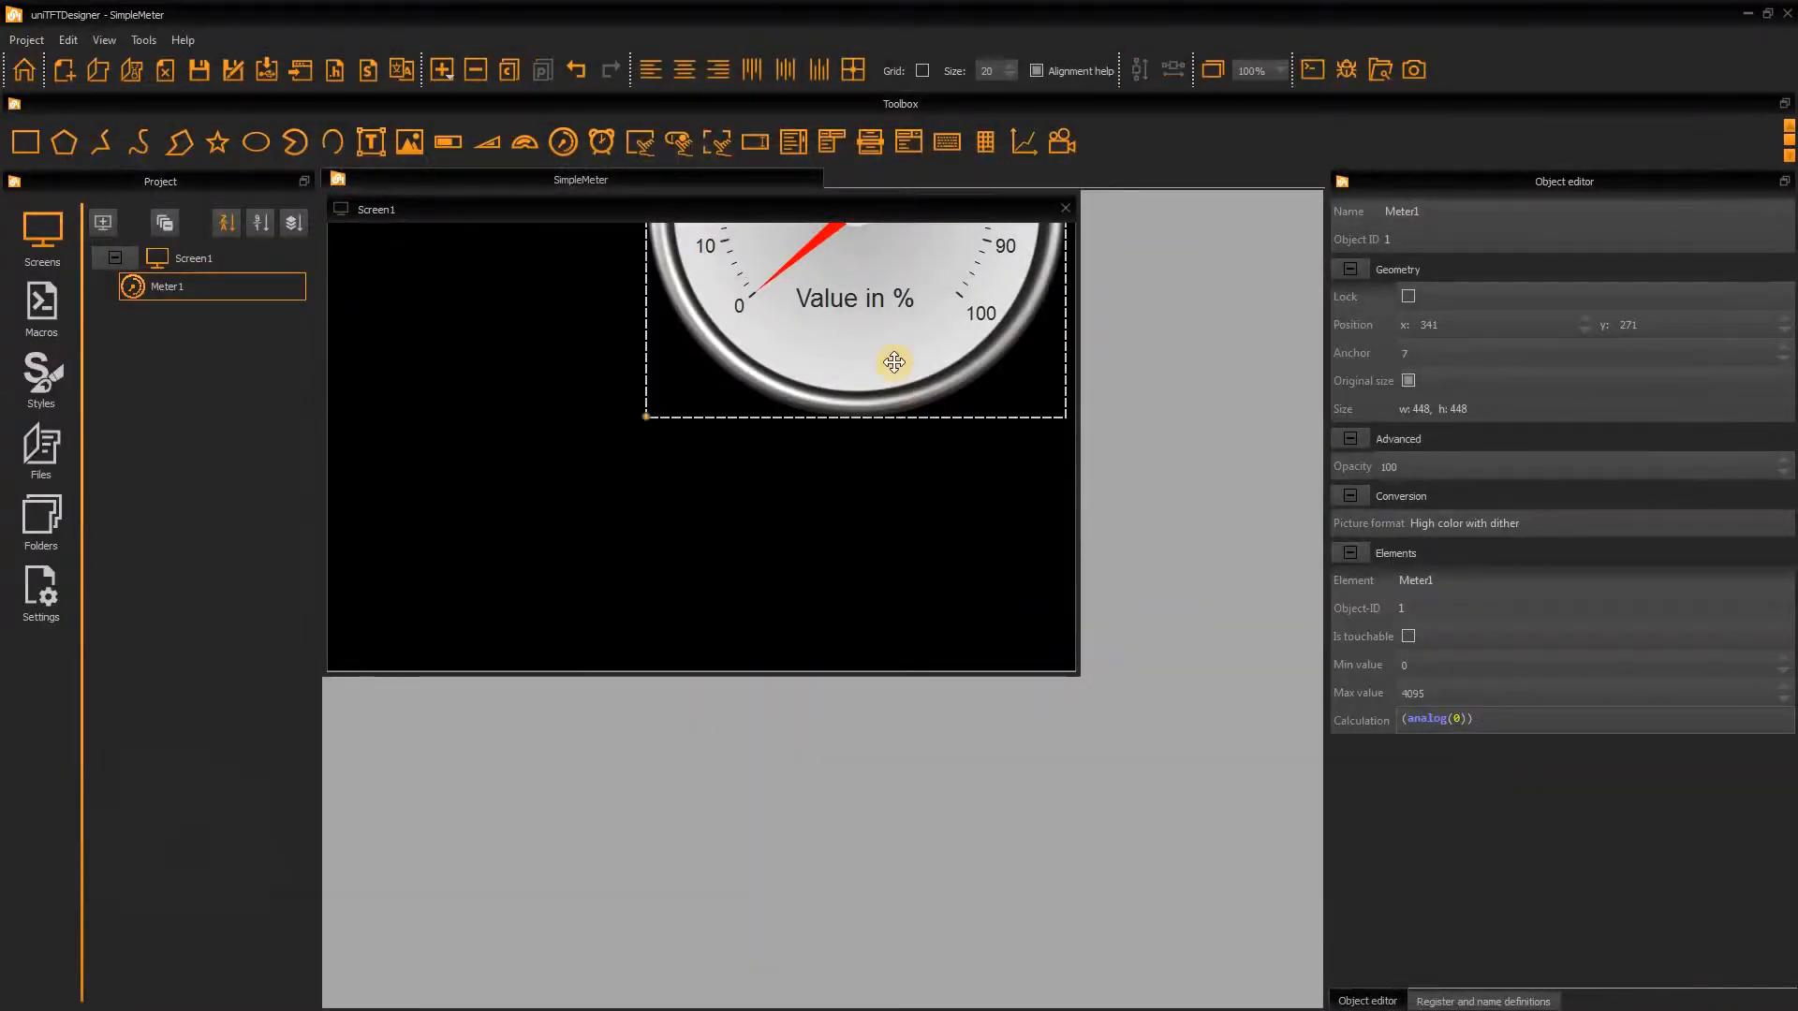
pyautogui.click(682, 77)
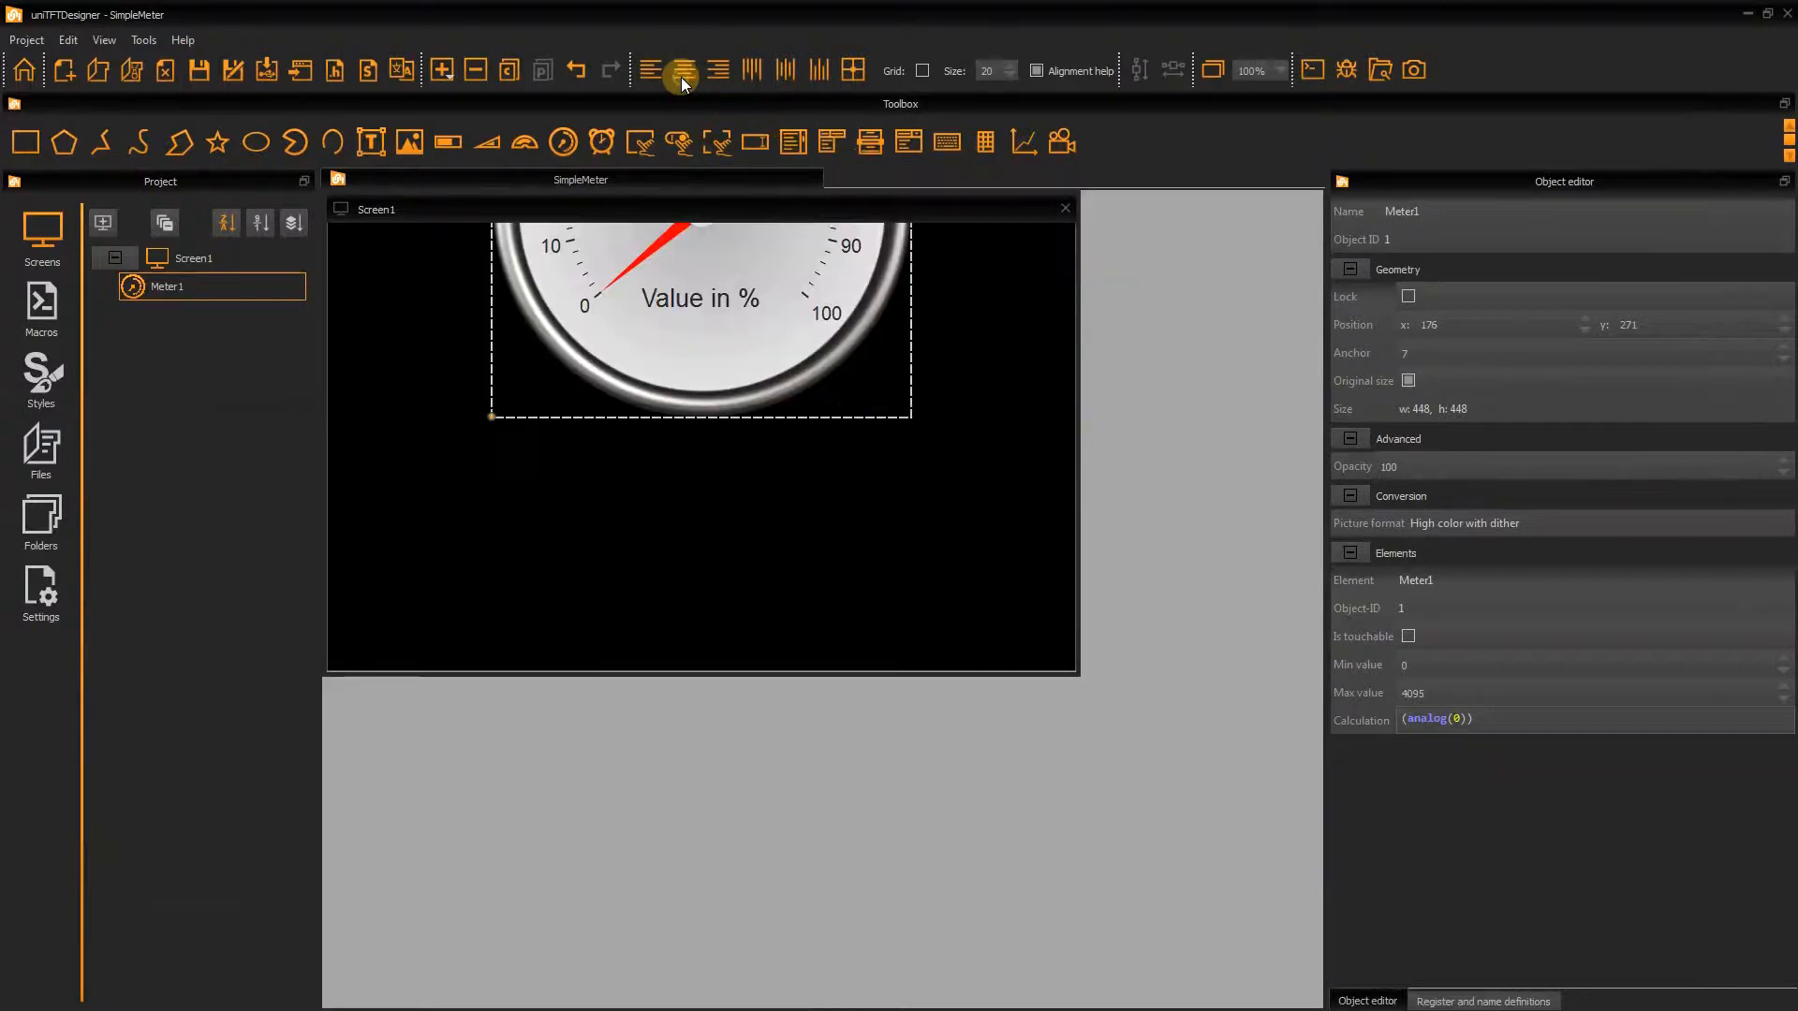
pyautogui.click(788, 60)
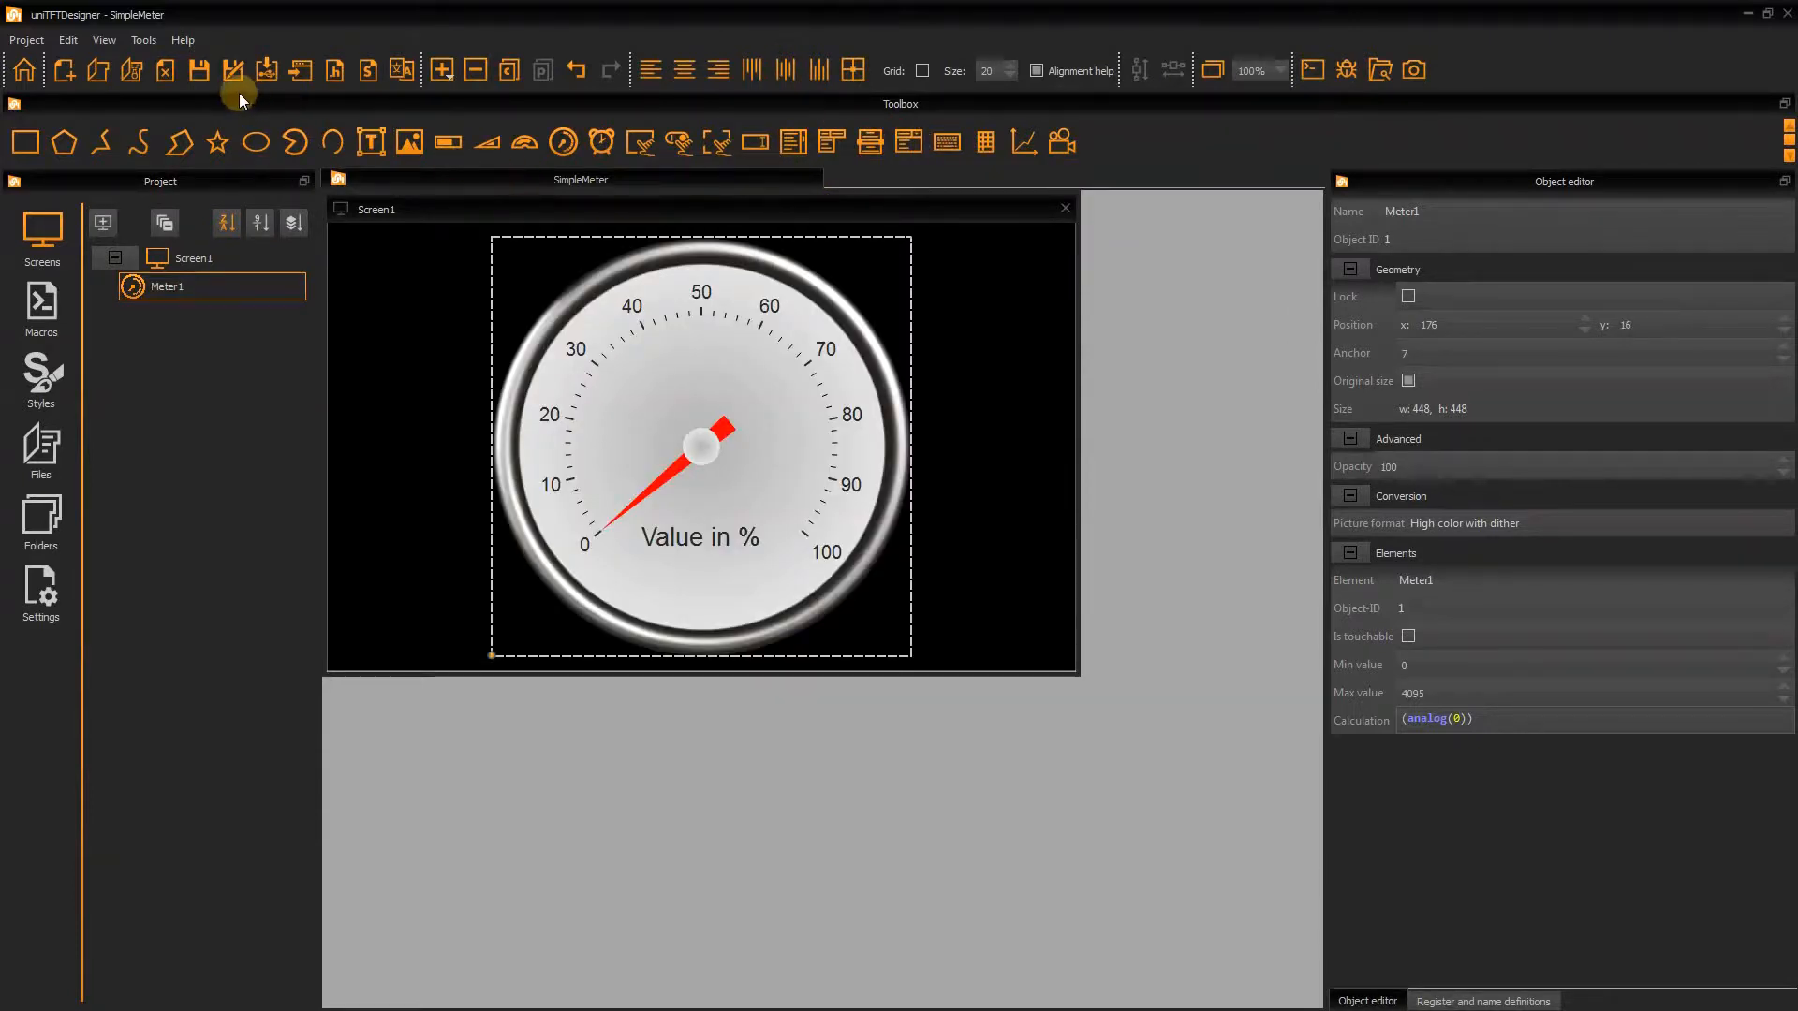
# - Run the project in the simulator and lower analog input Ain 0 to about 3 to test the needle
pyautogui.click(301, 72)
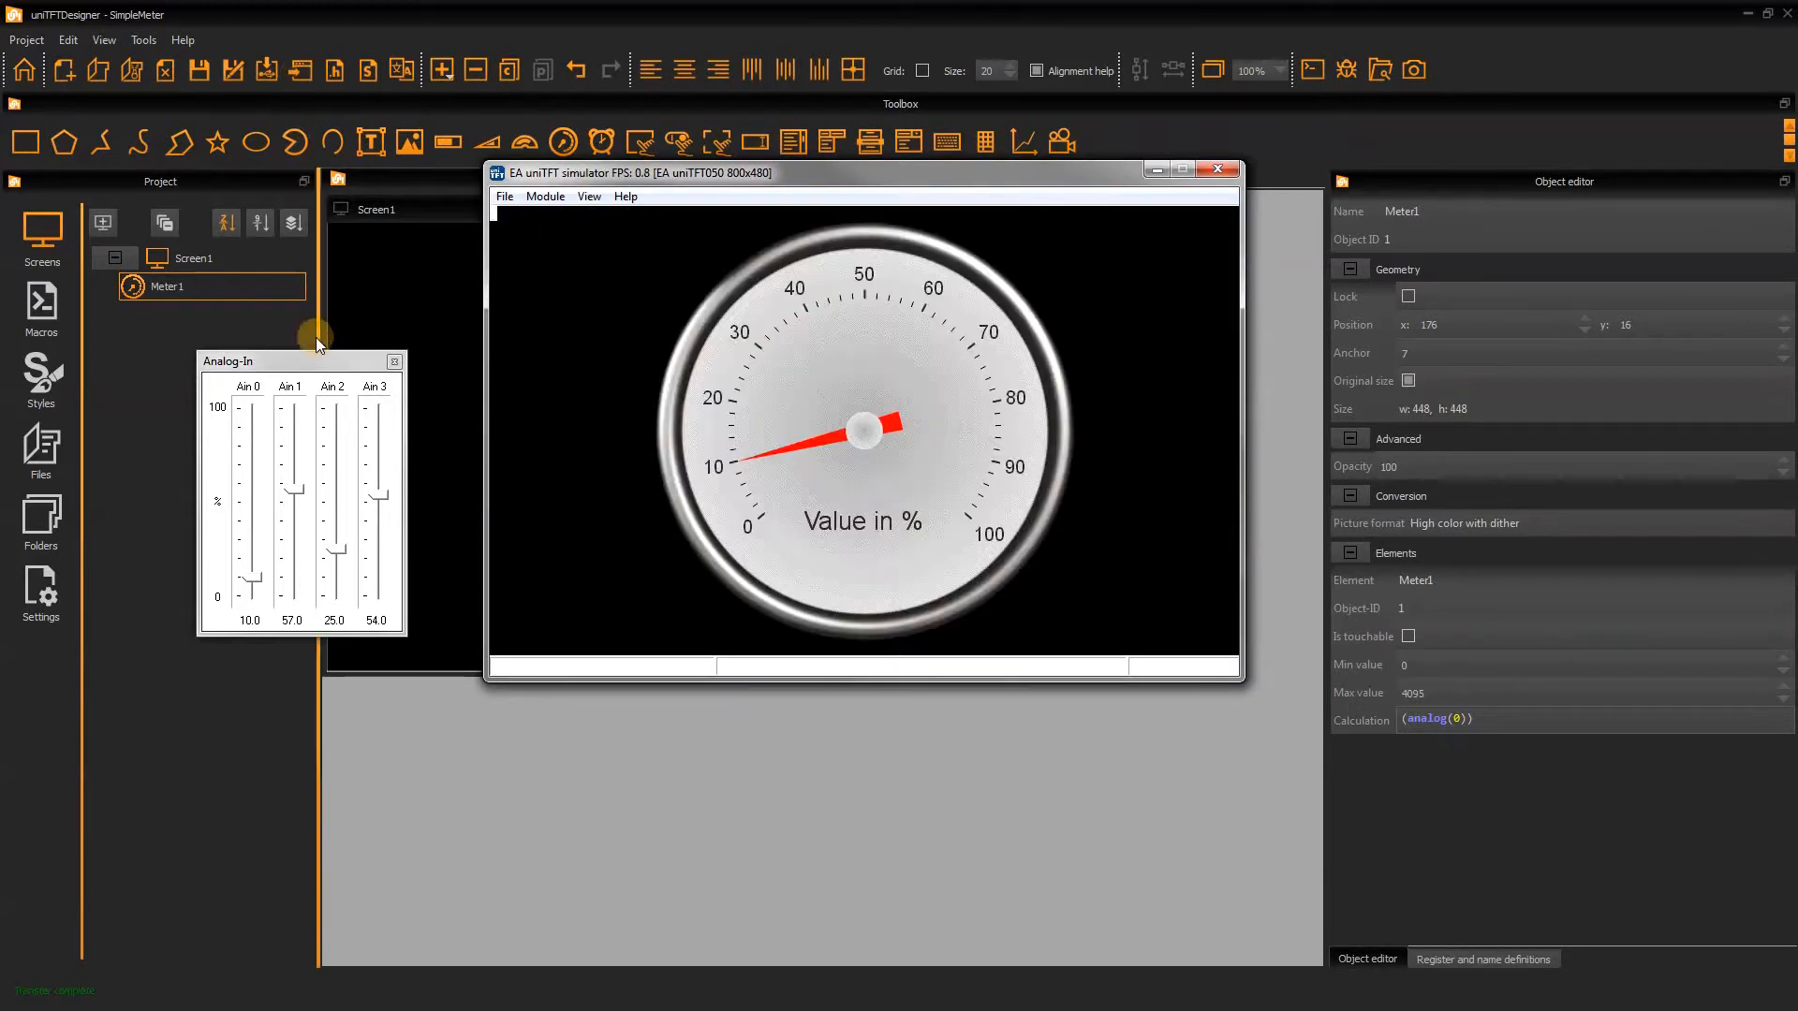
pyautogui.moveTo(250, 578)
pyautogui.mouseDown()
pyautogui.moveTo(263, 423)
pyautogui.moveTo(249, 590)
pyautogui.mouseUp()
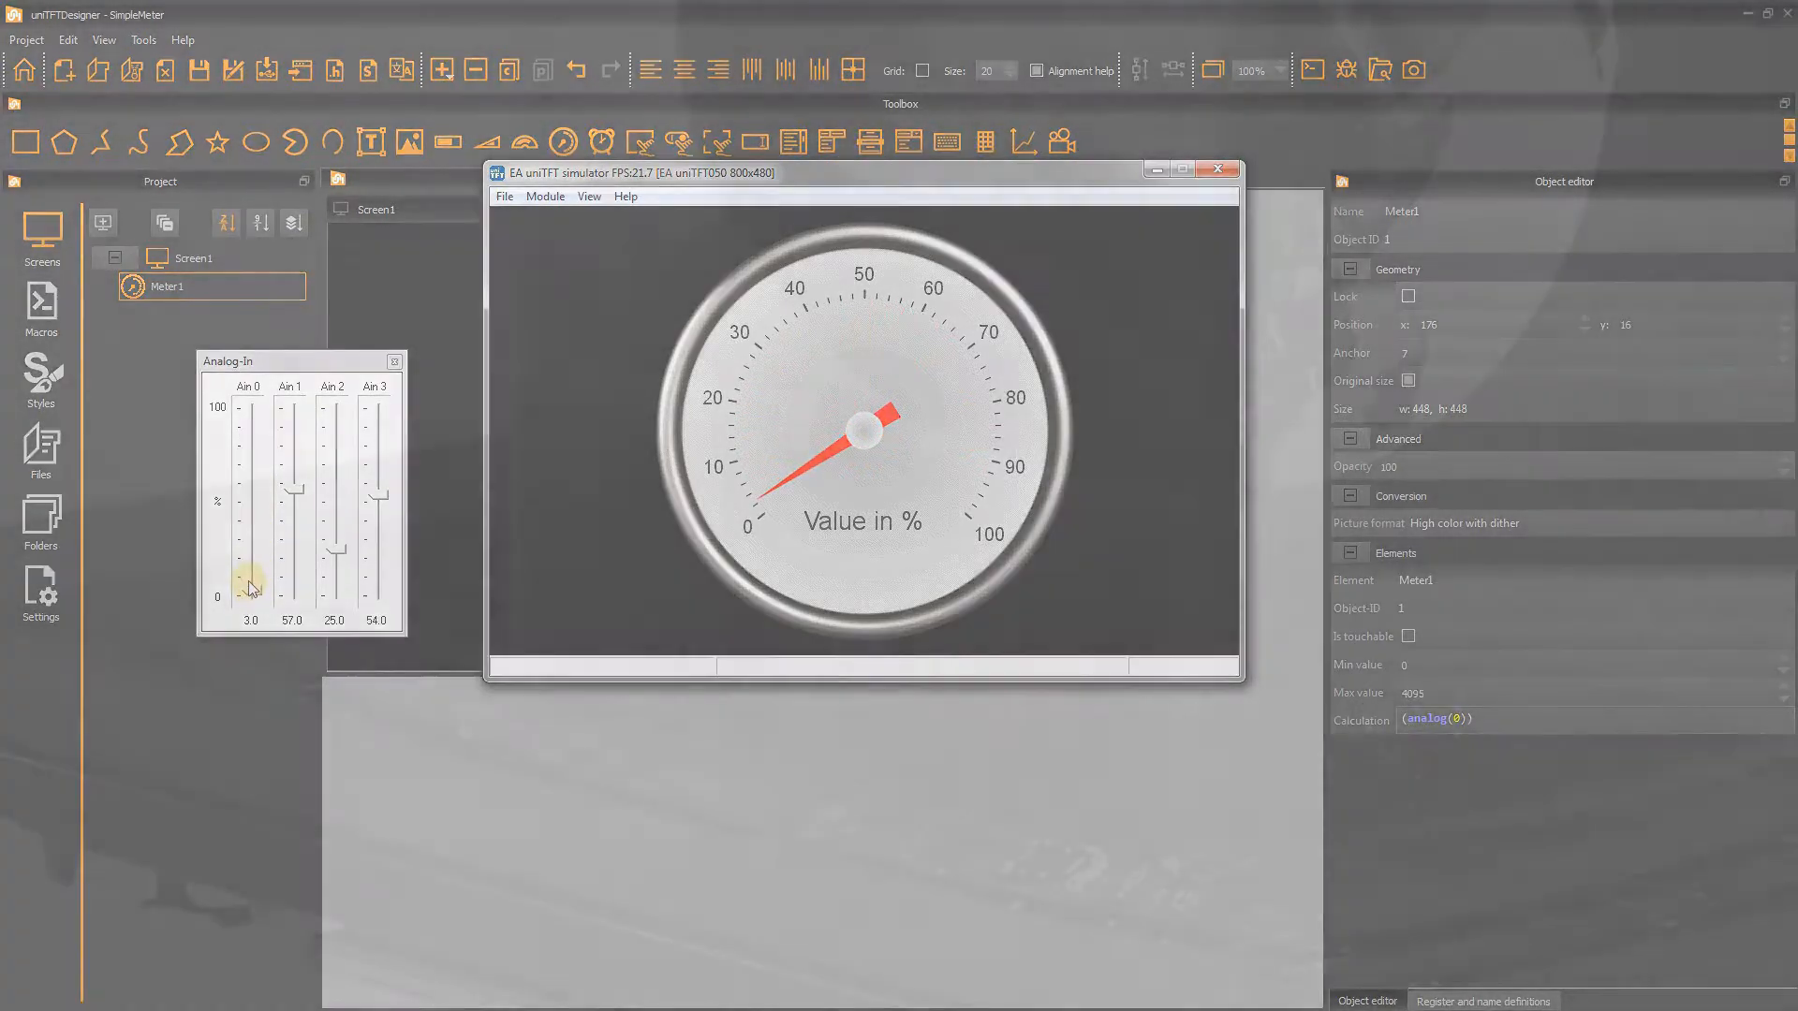